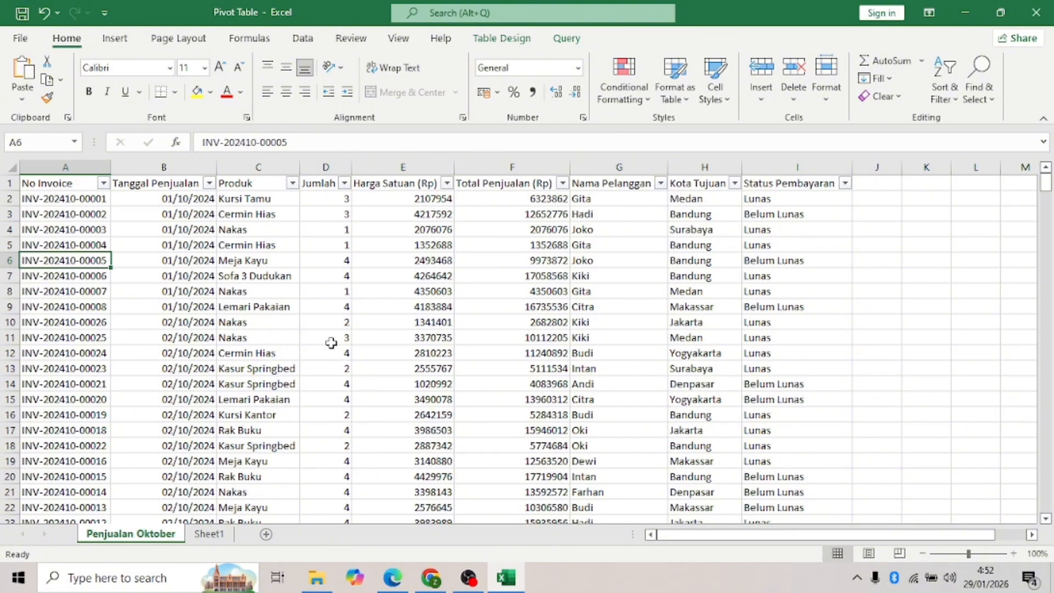
# - Insert an empty PivotTable from the sales table on the existing worksheet at Sheet1!$A$3
pyautogui.click(108, 37)
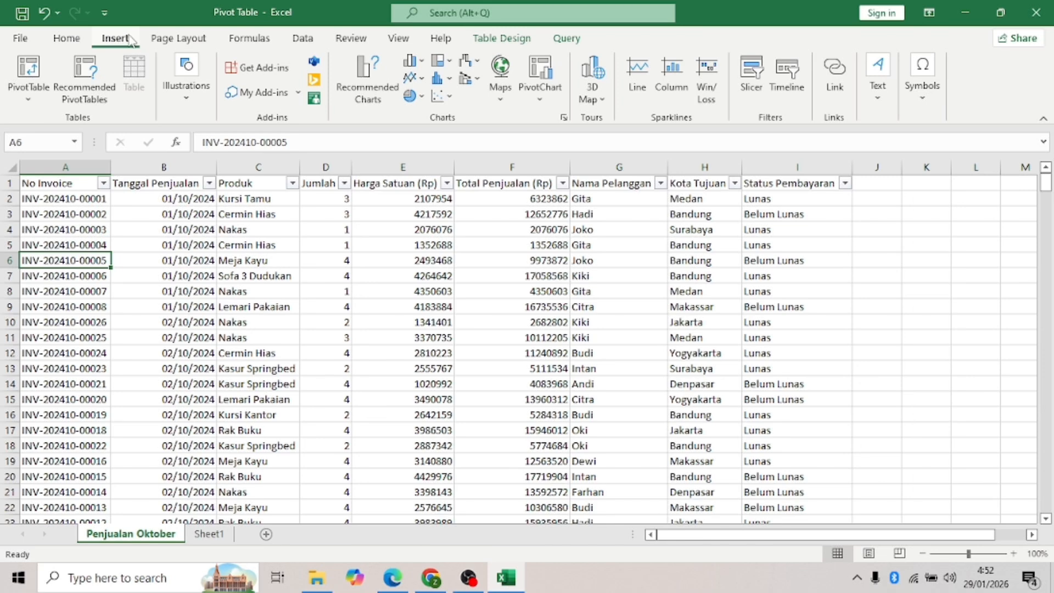
pyautogui.click(44, 77)
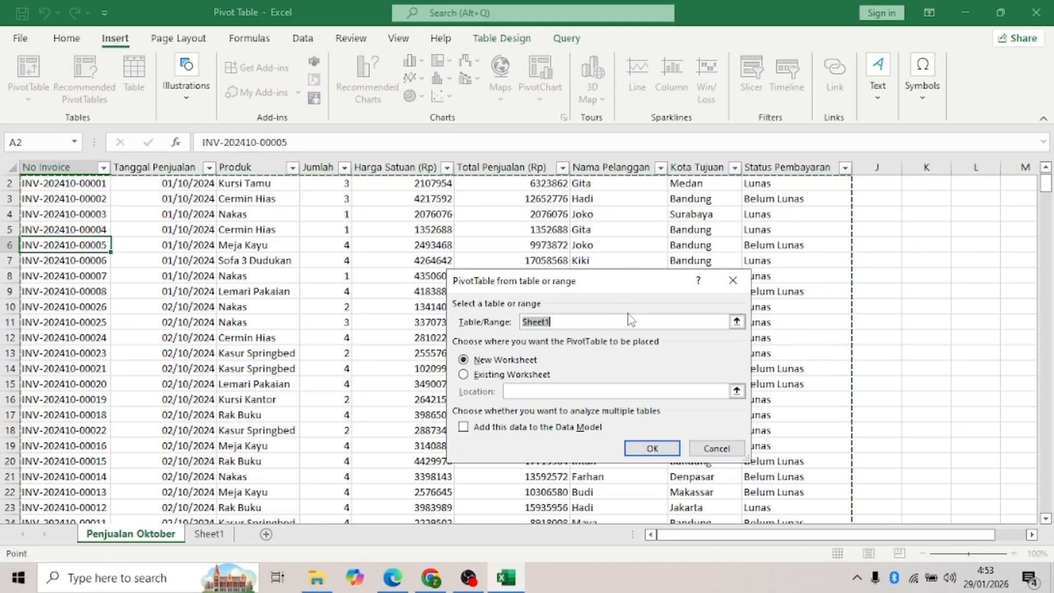
pyautogui.click(464, 375)
pyautogui.click(736, 391)
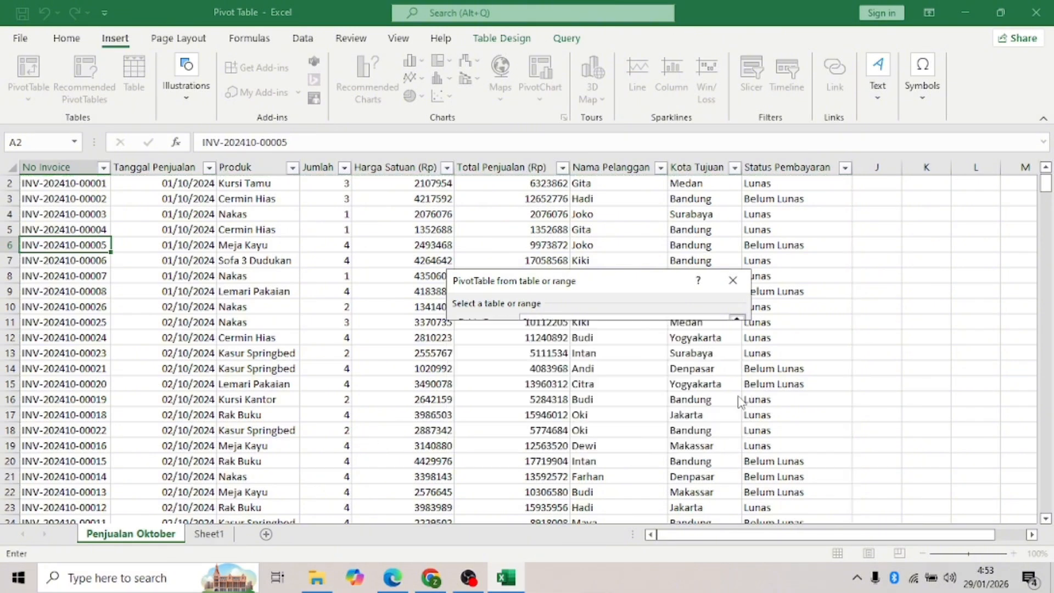
pyautogui.click(208, 534)
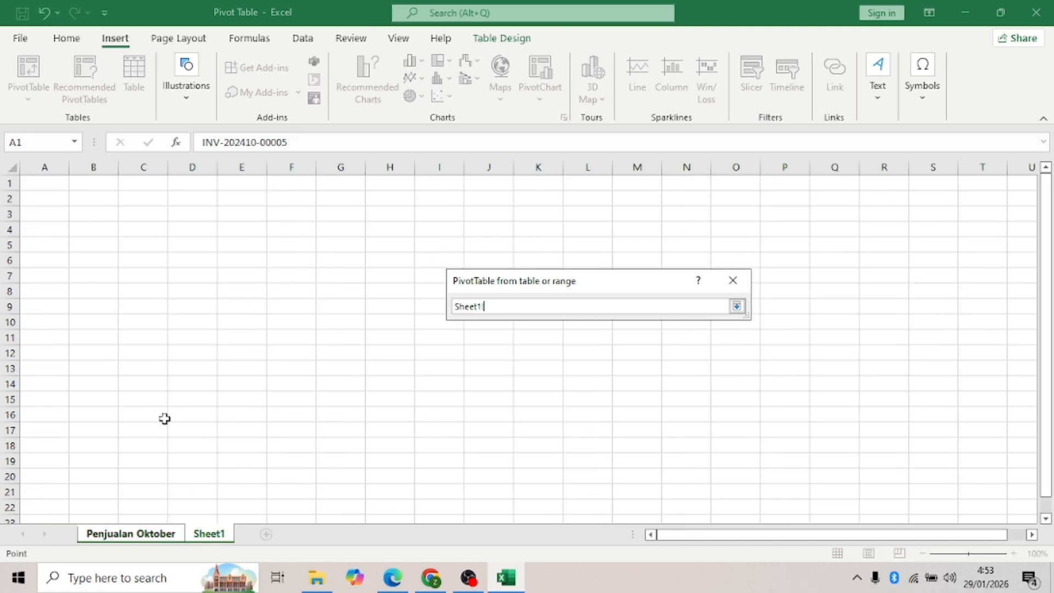
pyautogui.click(42, 208)
pyautogui.click(736, 305)
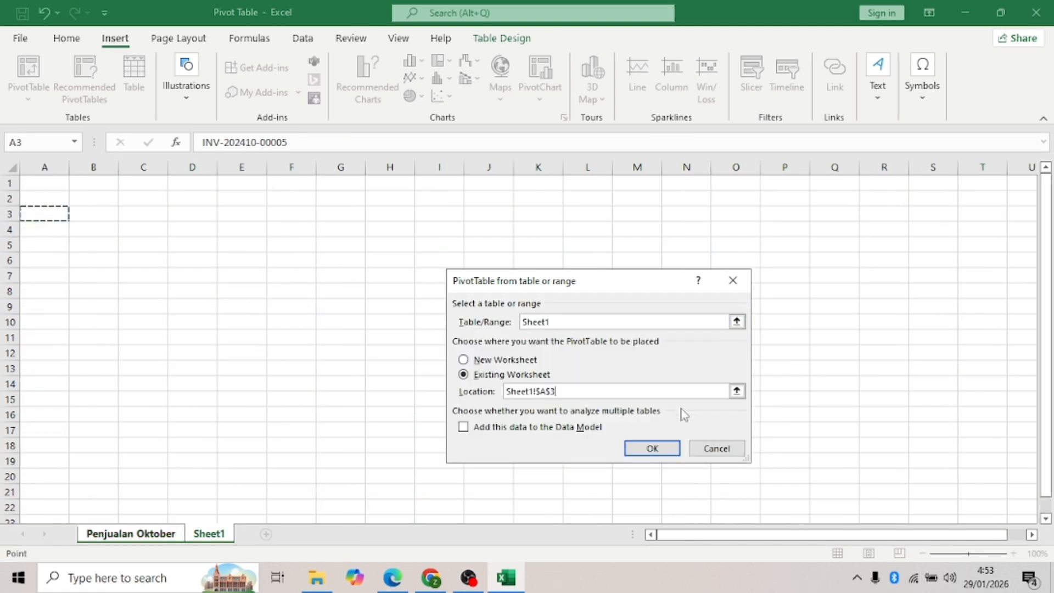
pyautogui.click(653, 448)
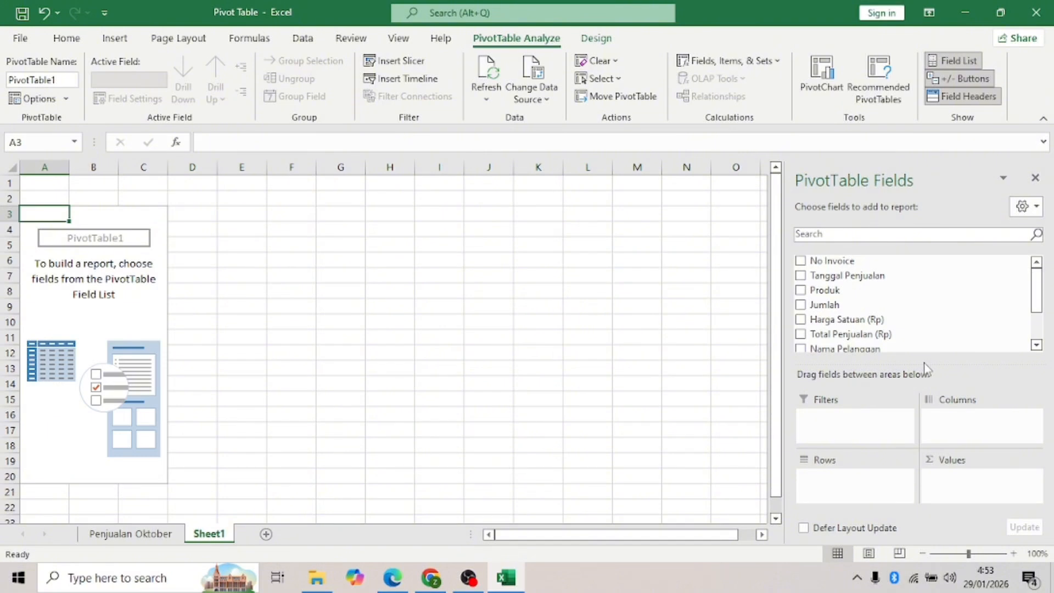
# - Make two copies of the pivot sheet, Sheet1 (2) and Sheet1 (3)
pyautogui.rightClick(208, 536)
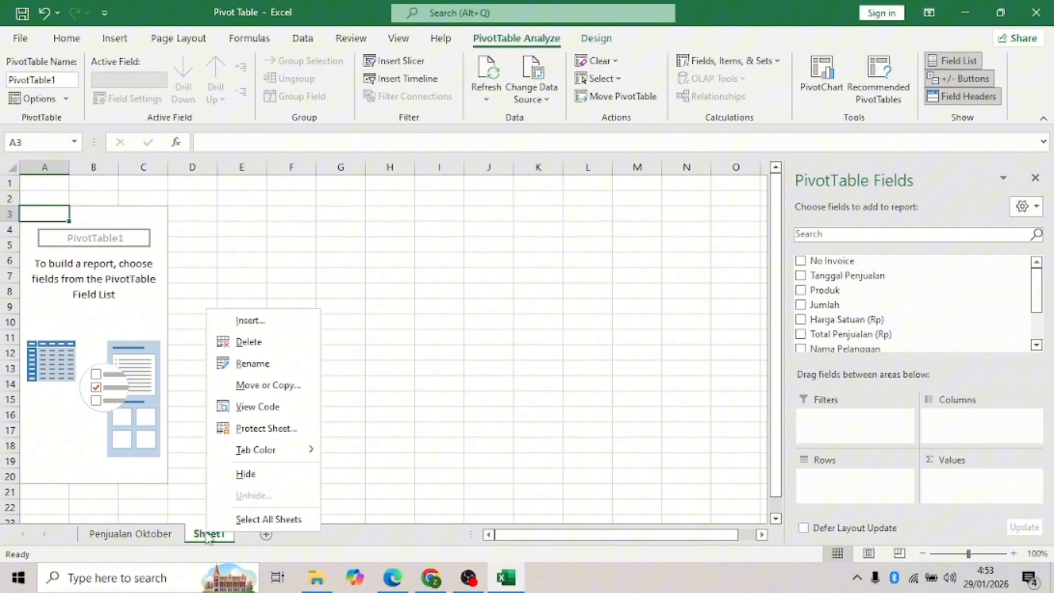
pyautogui.click(283, 386)
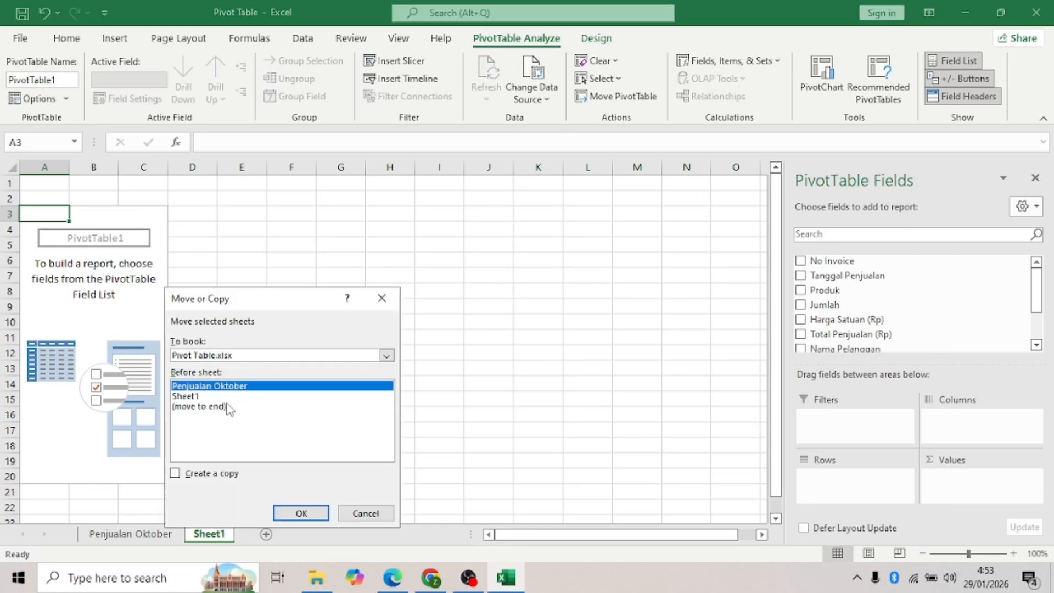
pyautogui.click(200, 396)
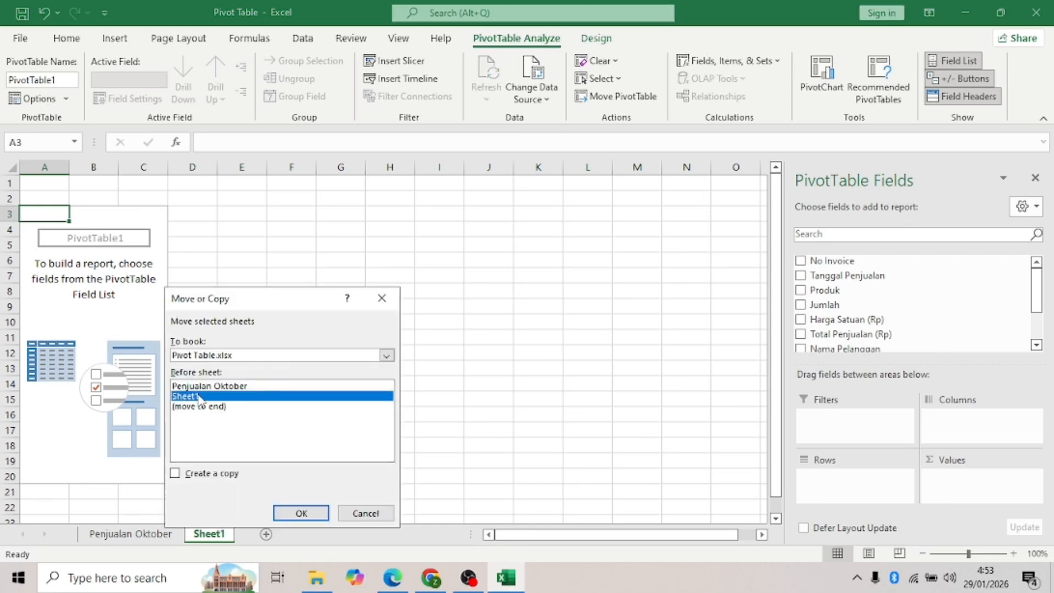
pyautogui.click(176, 473)
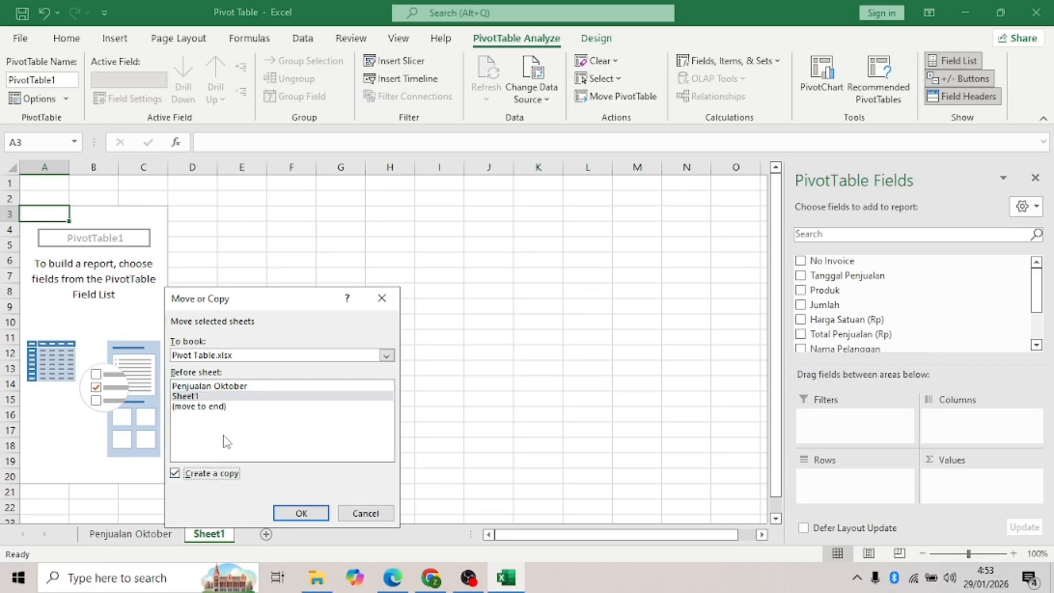
pyautogui.click(302, 511)
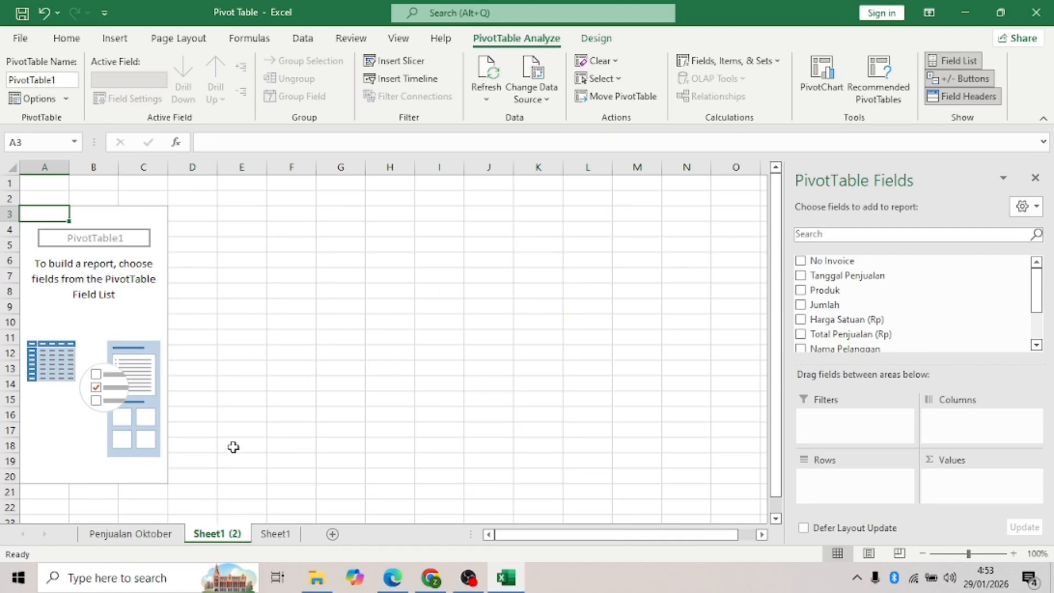
pyautogui.rightClick(232, 537)
pyautogui.click(280, 386)
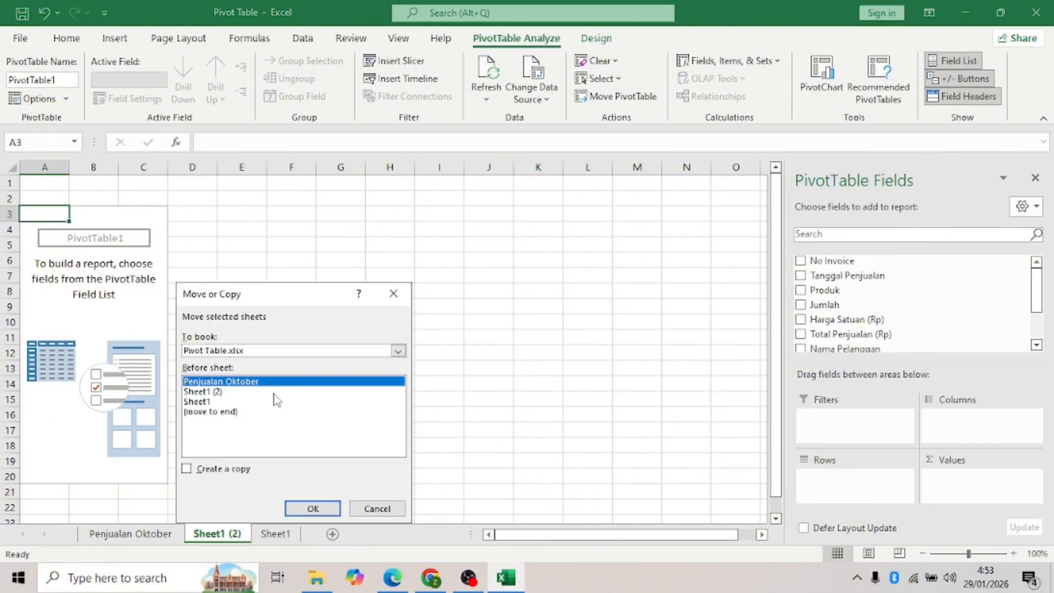
pyautogui.click(230, 392)
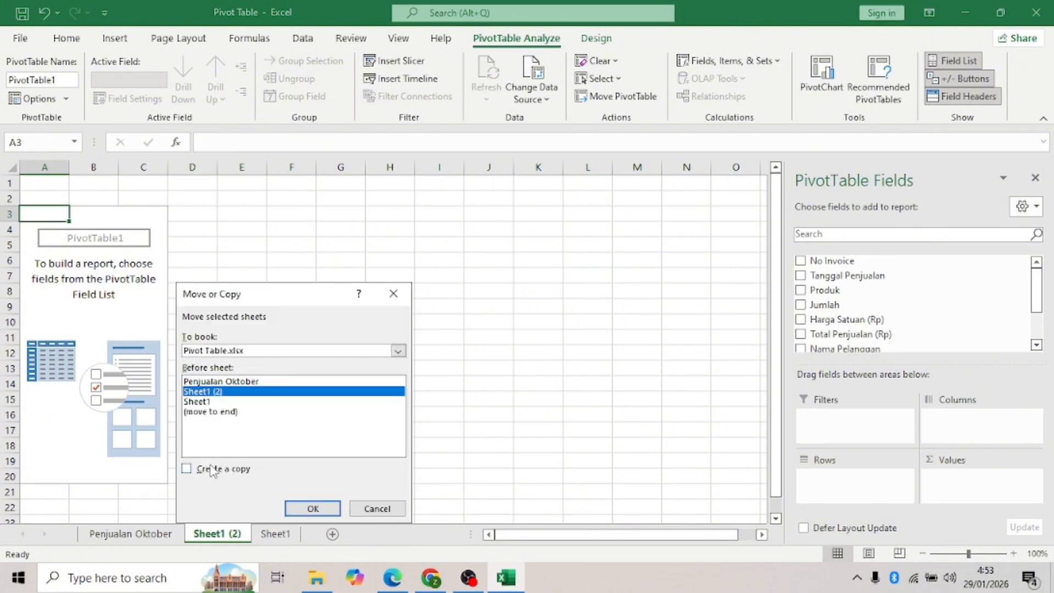
pyautogui.click(189, 470)
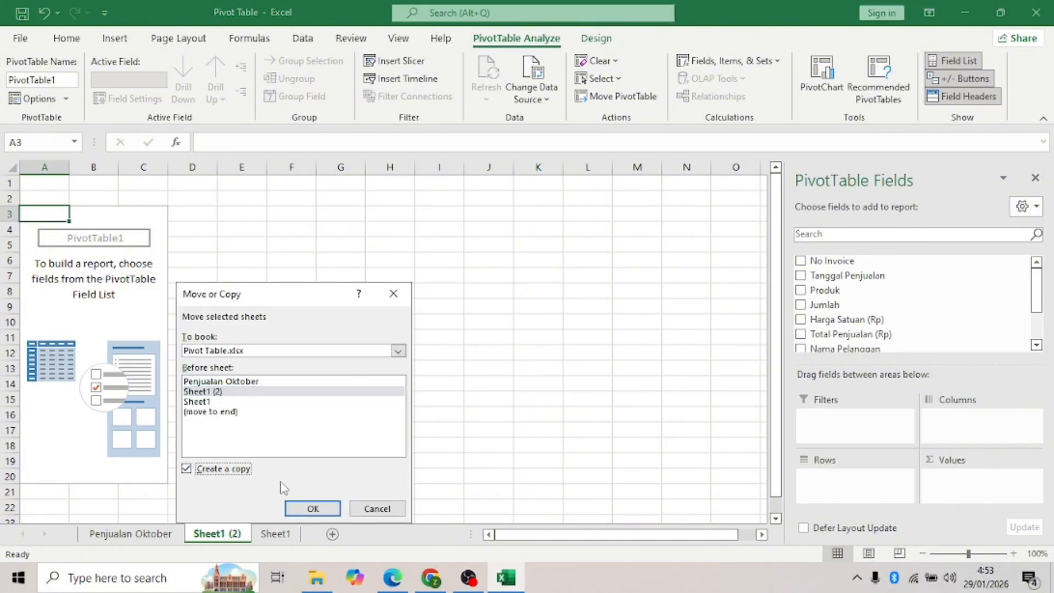
pyautogui.click(301, 509)
# - Make two more copies of the pivot sheet, Sheet1 (4) and Sheet1 (5)
pyautogui.rightClick(240, 537)
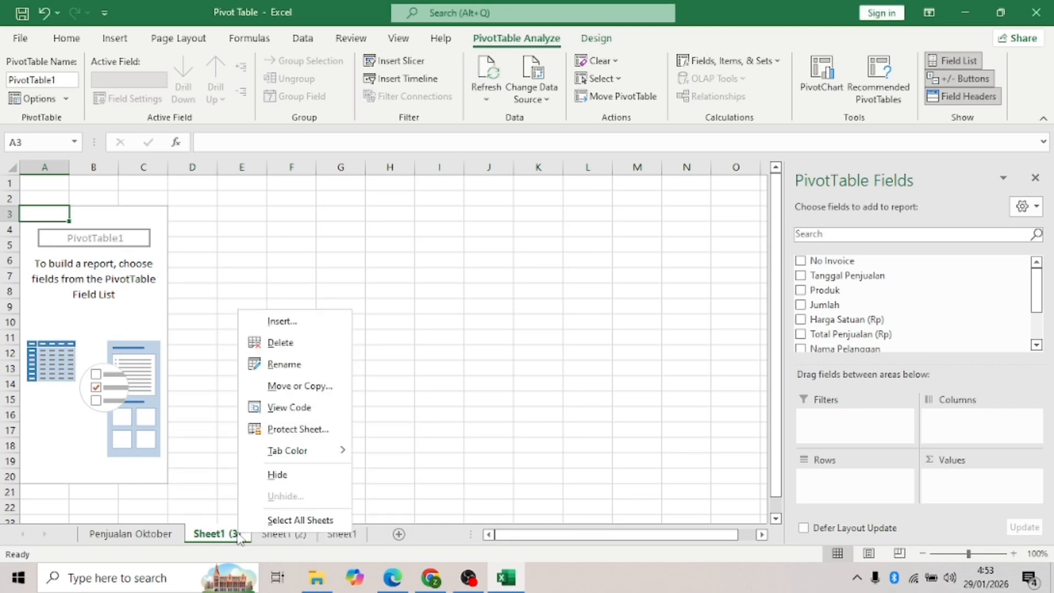
pyautogui.click(300, 386)
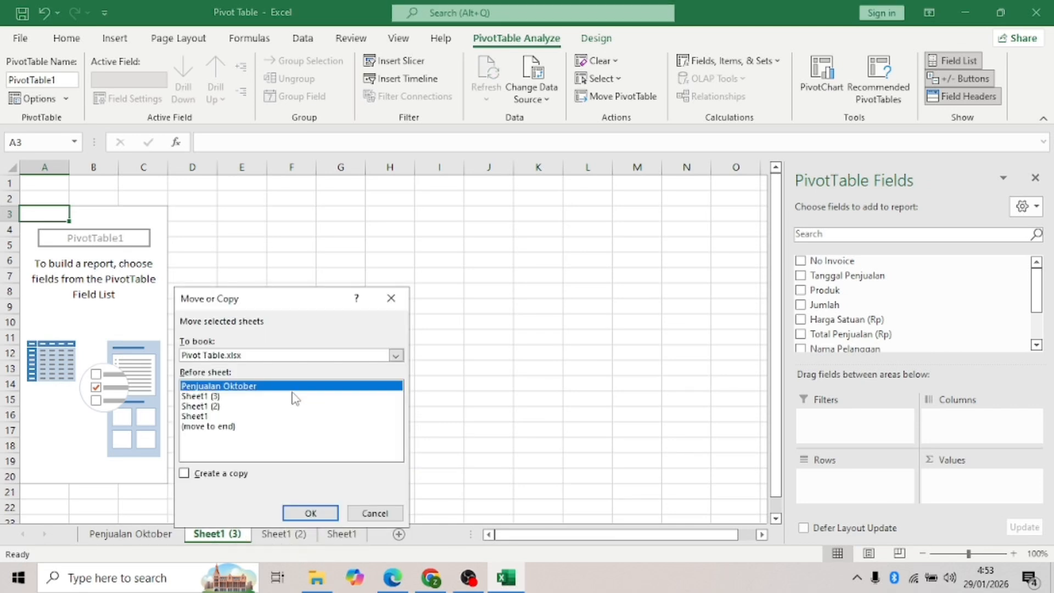
pyautogui.click(220, 407)
pyautogui.click(212, 477)
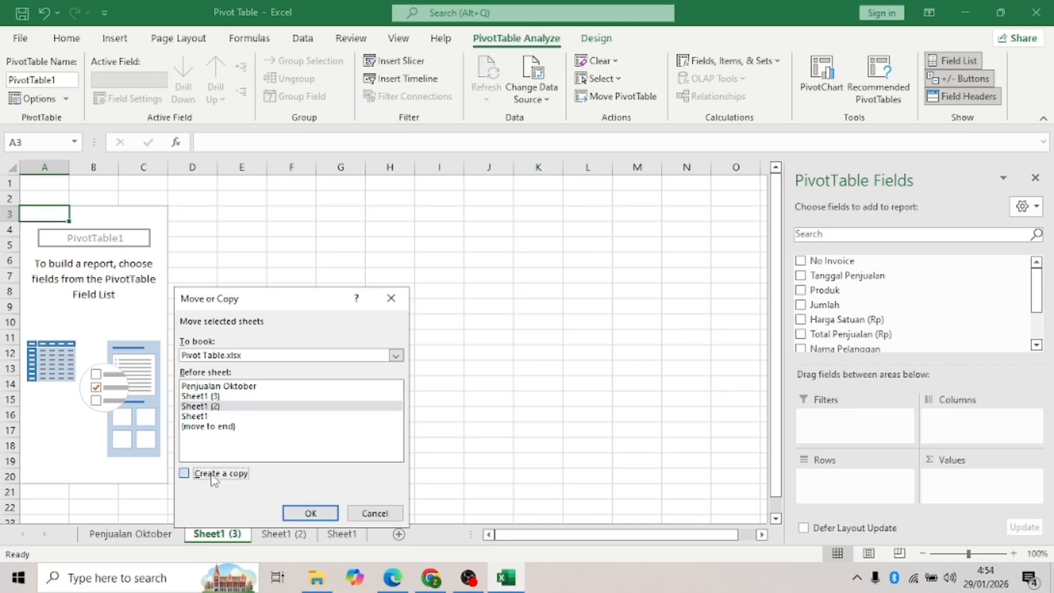
pyautogui.click(311, 512)
pyautogui.rightClick(242, 533)
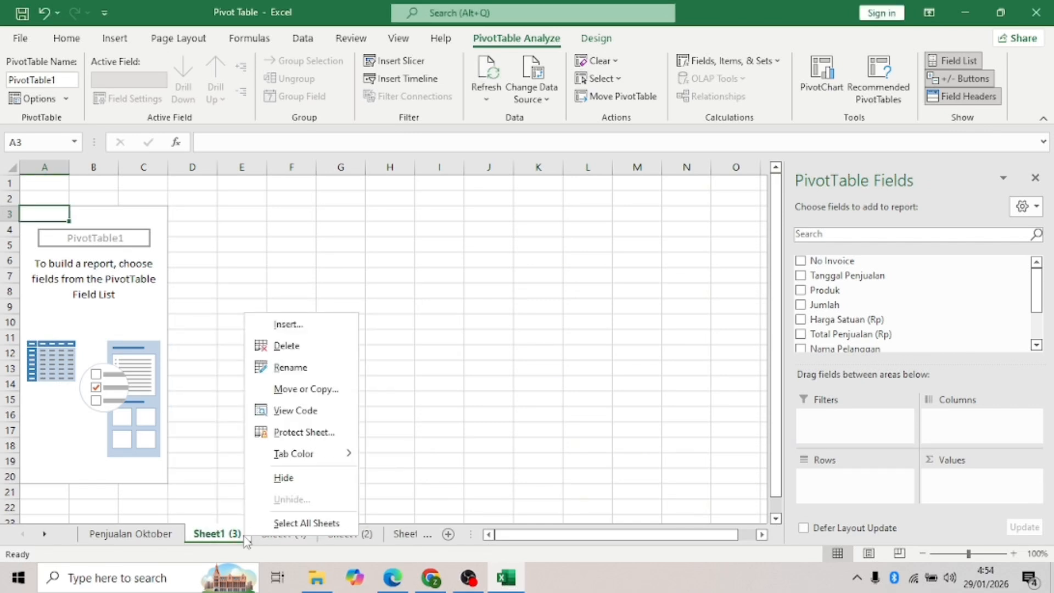
pyautogui.click(294, 388)
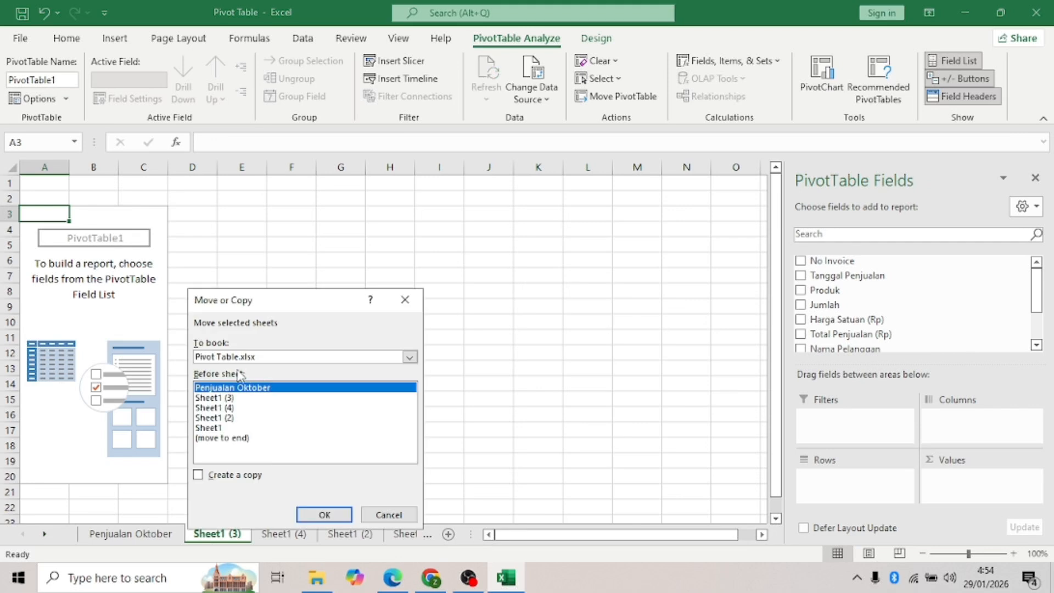
pyautogui.click(254, 400)
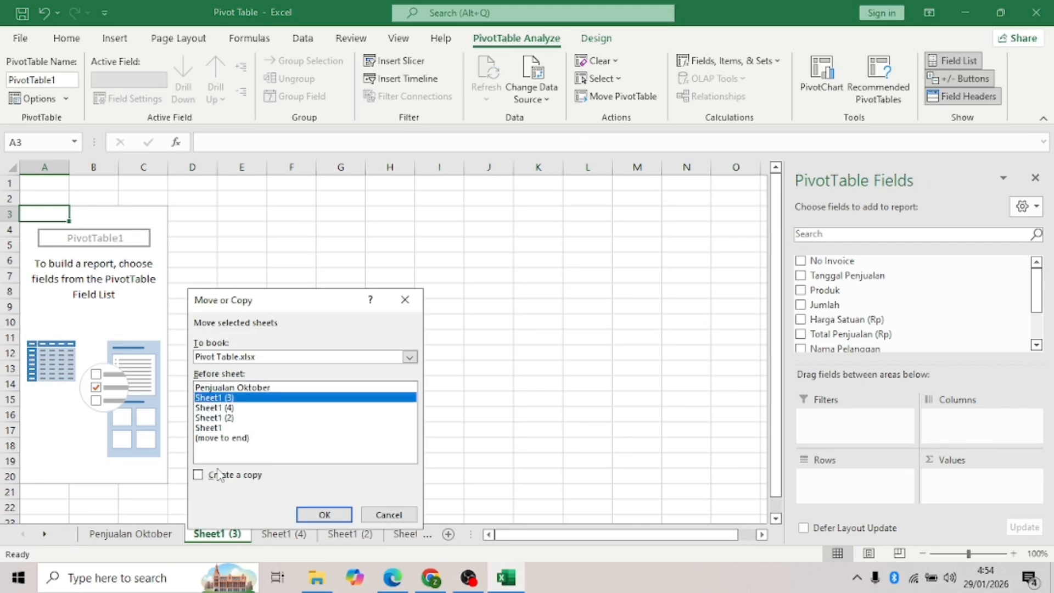
pyautogui.click(229, 483)
pyautogui.click(325, 514)
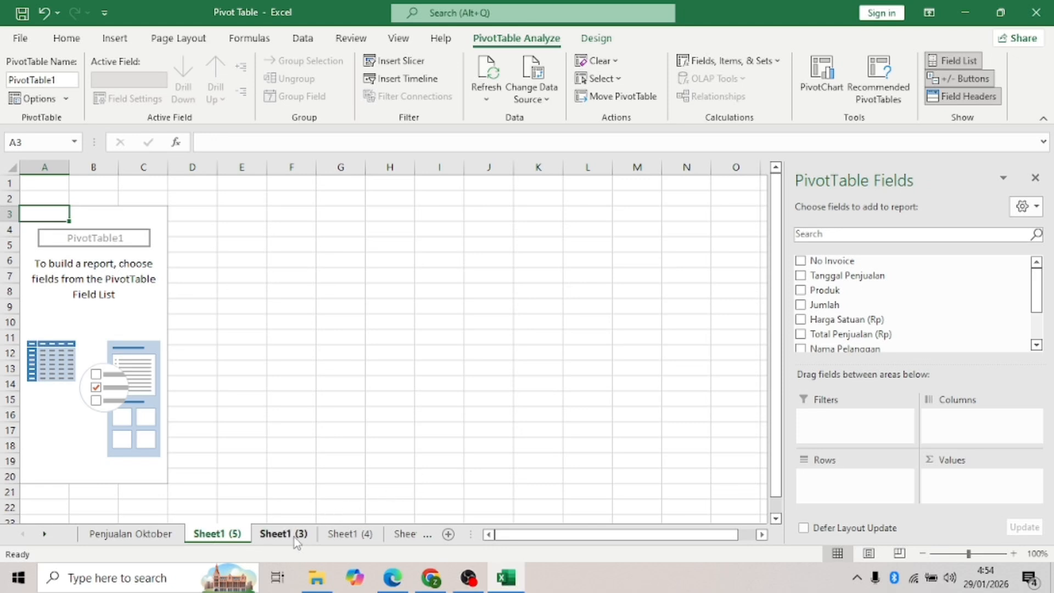
pyautogui.doubleClick(232, 538)
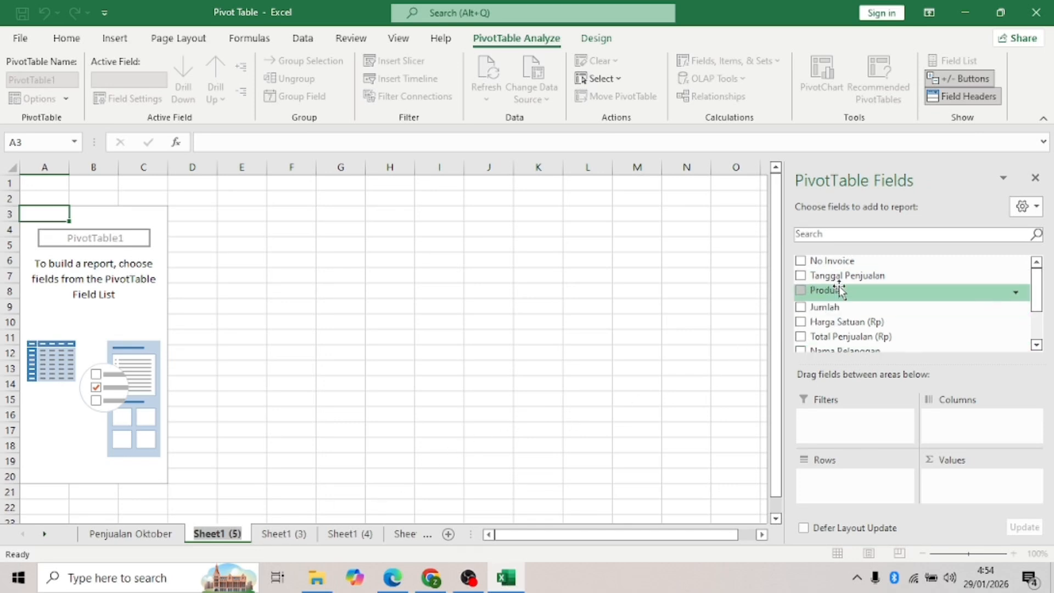
# - Put Produk in Rows and Jumlah in Values, giving Sum of Jumlah with a Grand Total of 1022
pyautogui.click(801, 291)
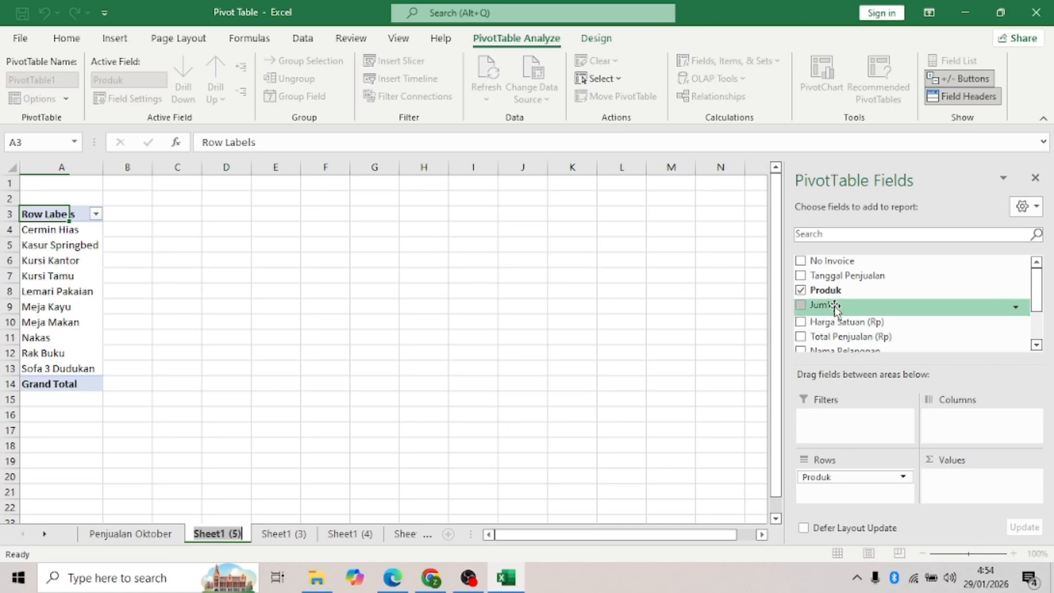
pyautogui.click(801, 305)
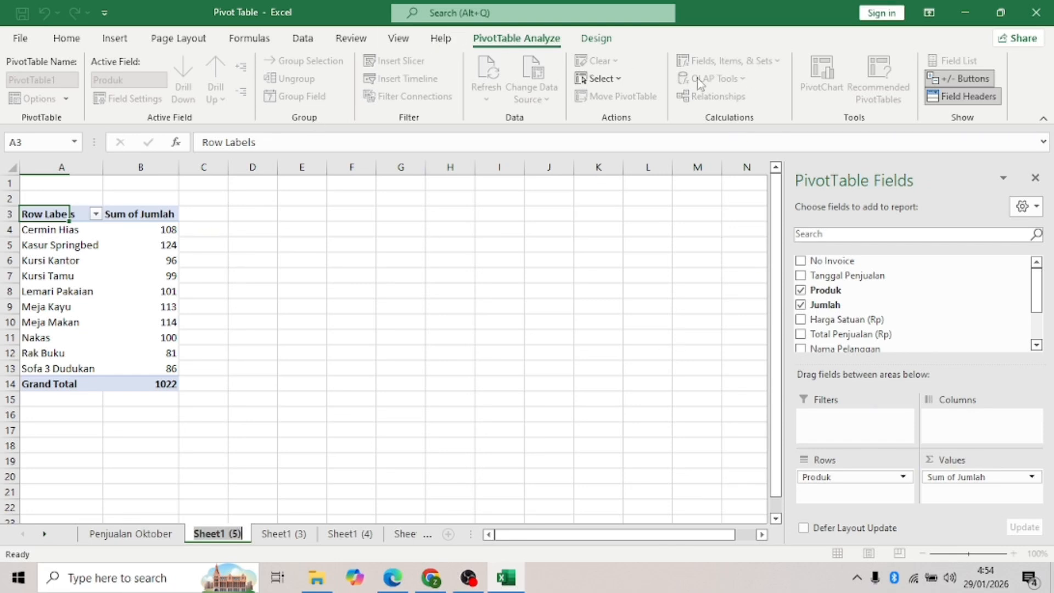
pyautogui.click(67, 261)
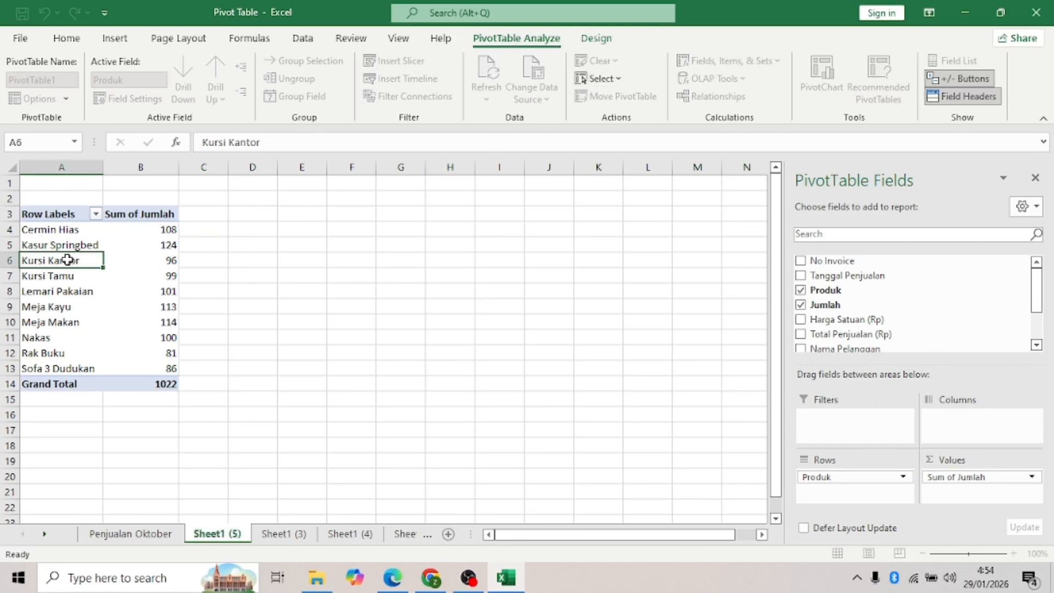
# - Insert a clustered column PivotChart of the product totals and move it beside the table
pyautogui.click(831, 88)
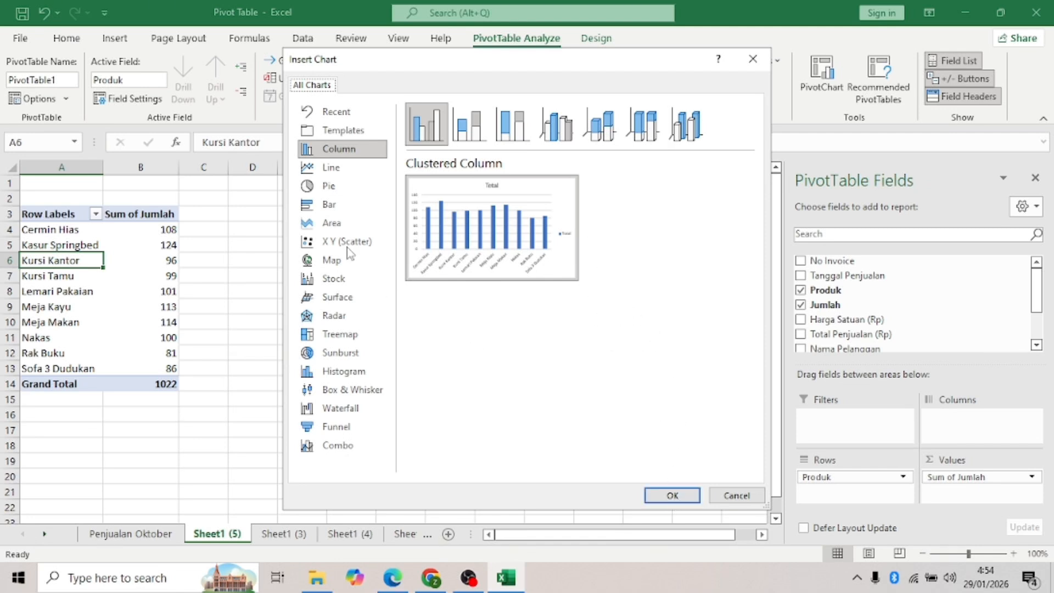
pyautogui.click(662, 496)
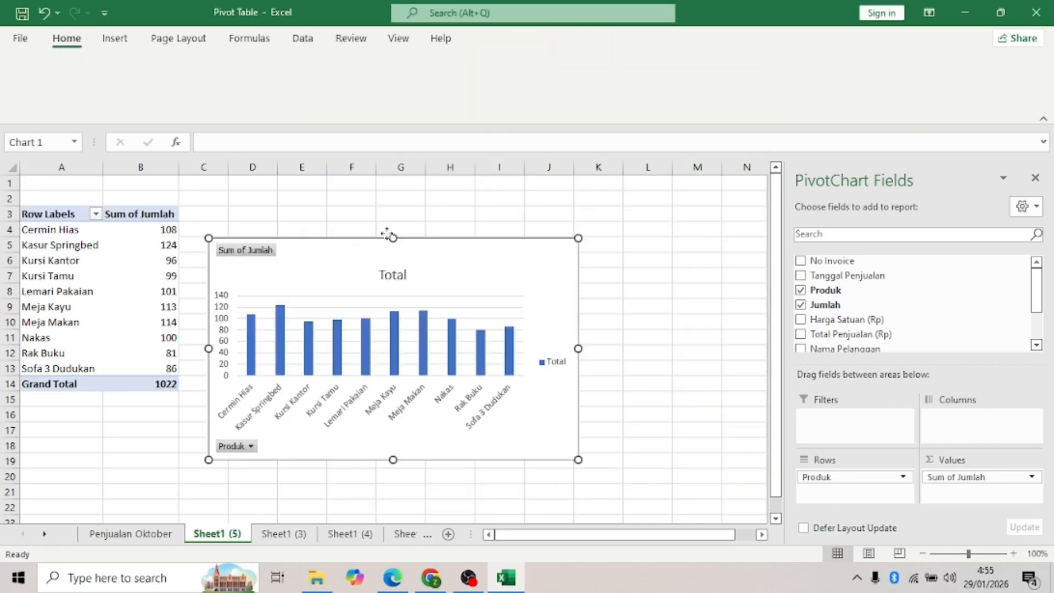
pyautogui.moveTo(350, 251); pyautogui.dragTo(387, 233)
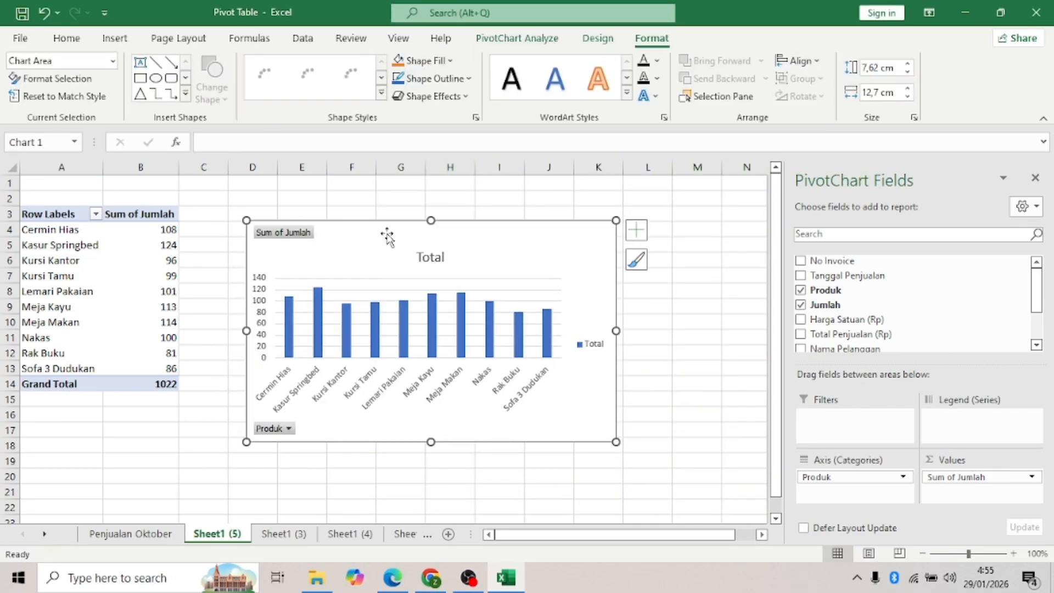
# - Hide the chart's field buttons and delete its legend
pyautogui.rightClick(305, 233)
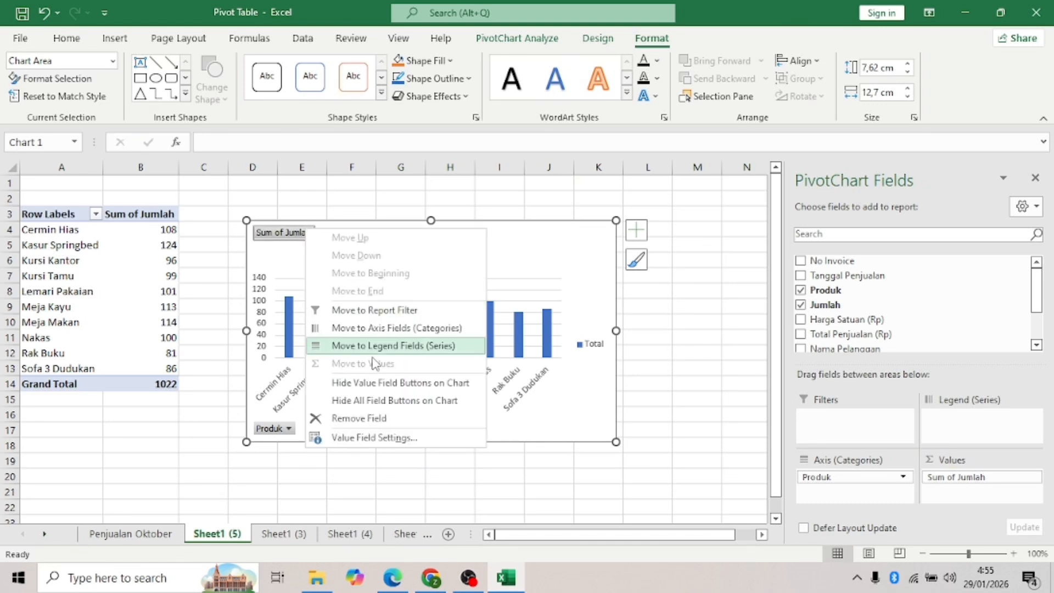
pyautogui.press('Escape')
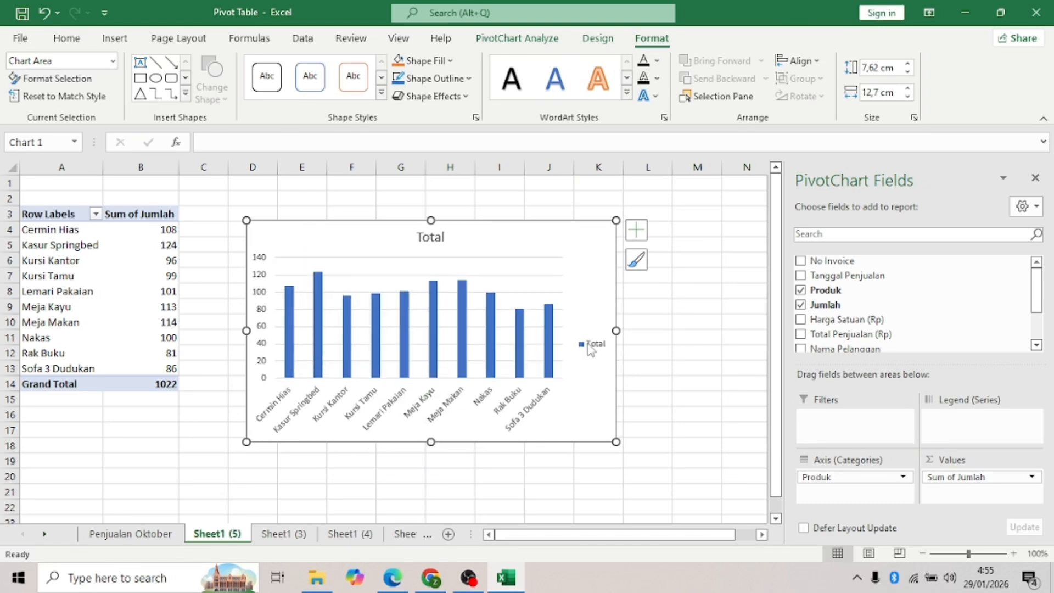
pyautogui.rightClick(591, 347)
pyautogui.click(631, 355)
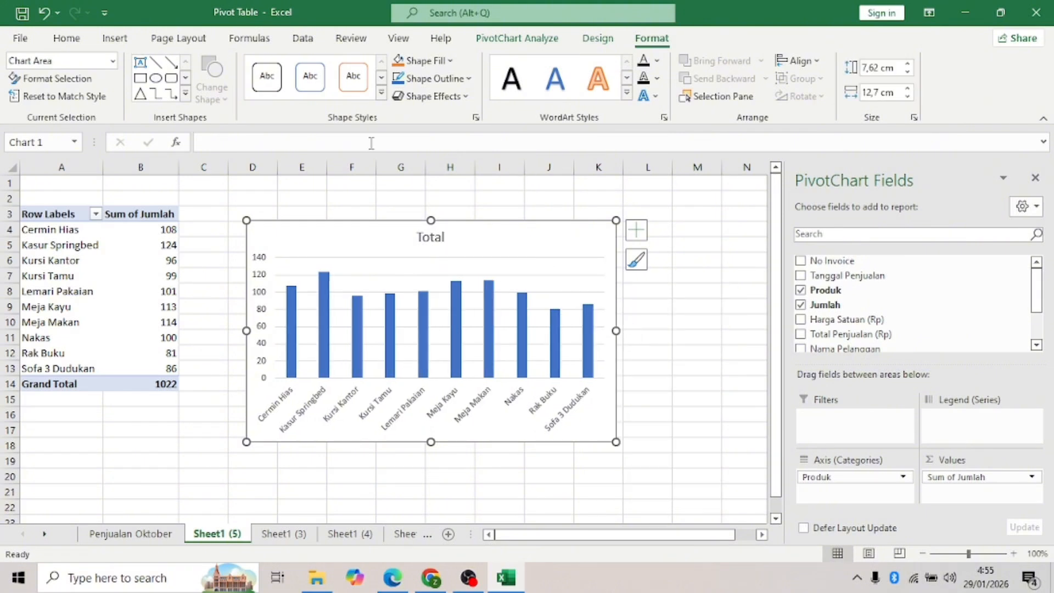
# - Sort Sum of Jumlah largest to smallest, from Kasur Springbed (124) down to Rak Buku (81)
pyautogui.click(147, 260)
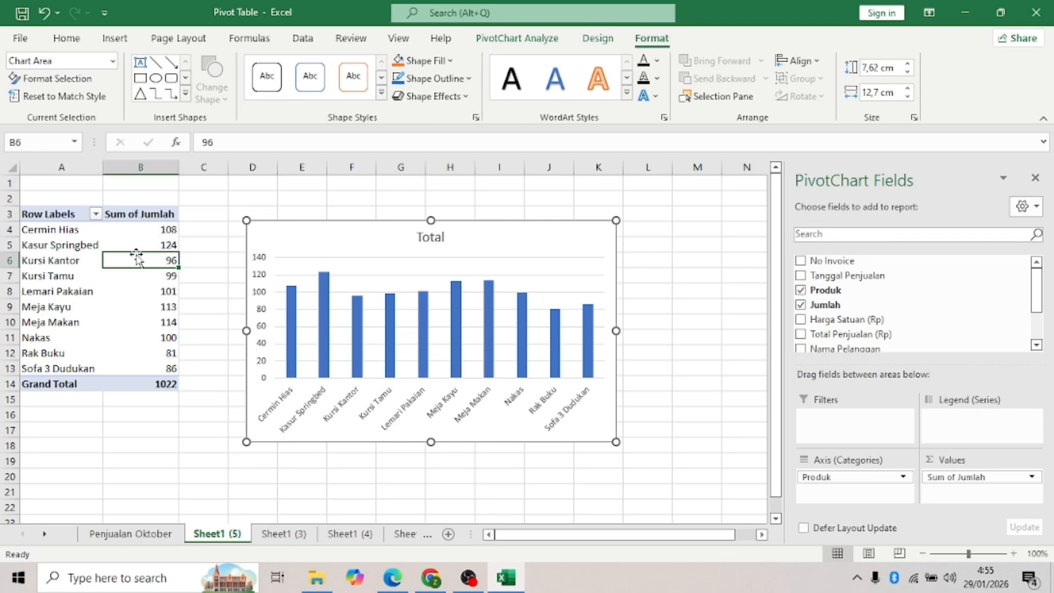
pyautogui.rightClick(152, 261)
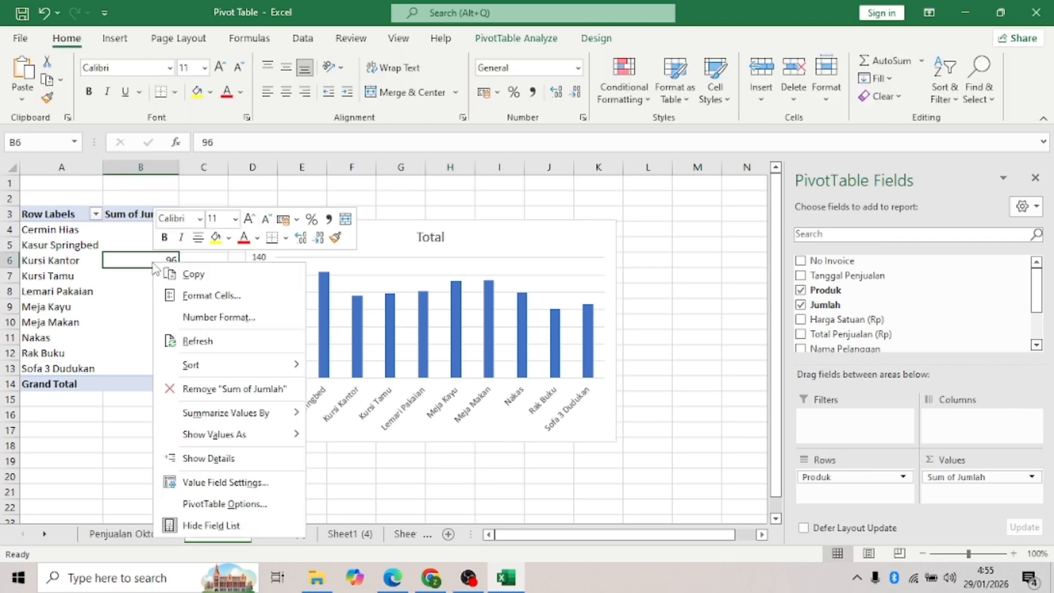
pyautogui.moveTo(224, 365)
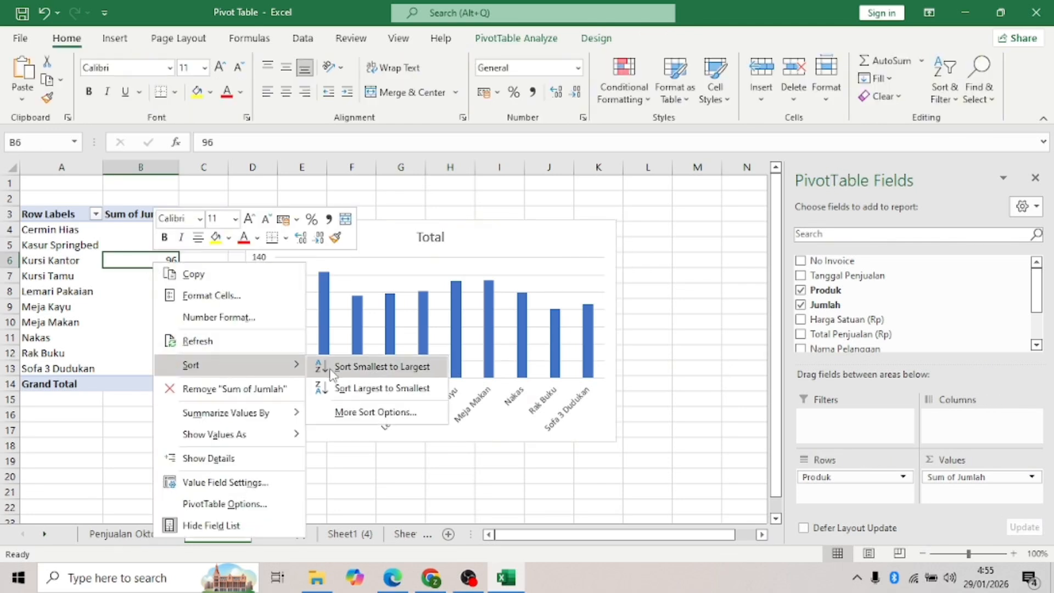
pyautogui.click(360, 372)
pyautogui.rightClick(171, 292)
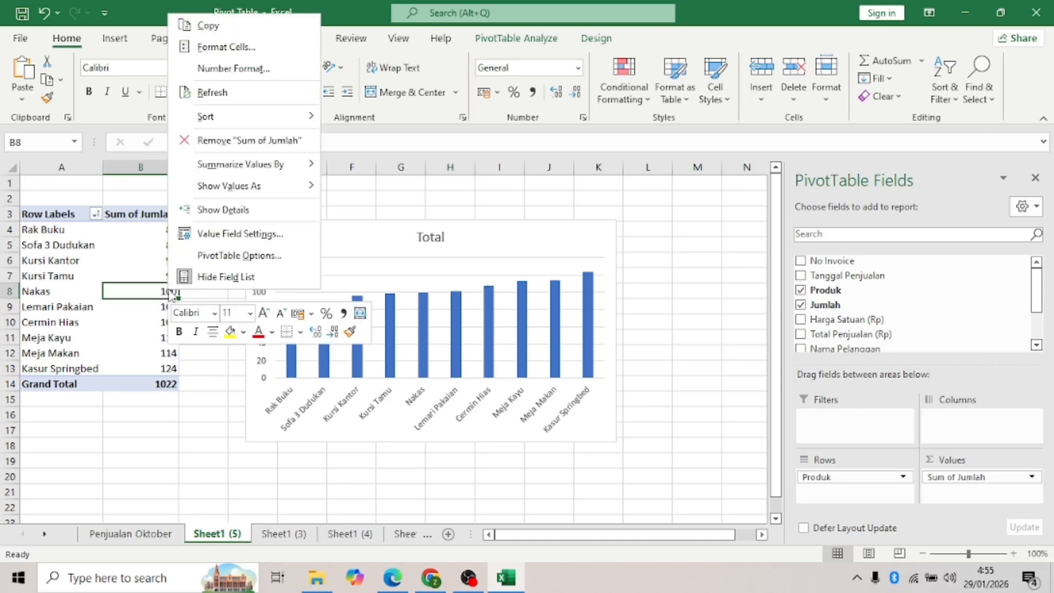
pyautogui.moveTo(254, 117)
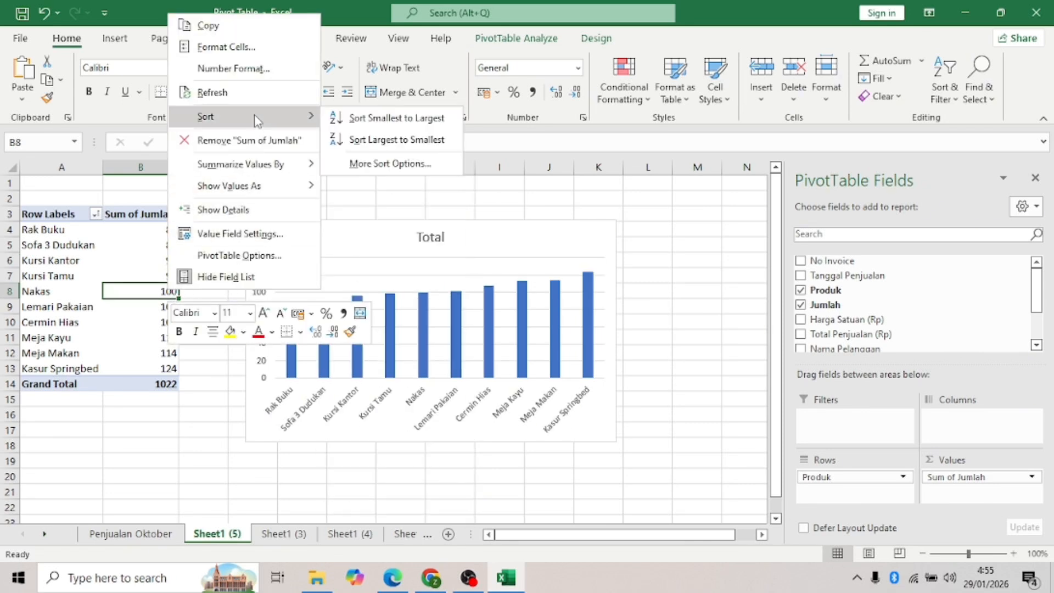
pyautogui.click(371, 140)
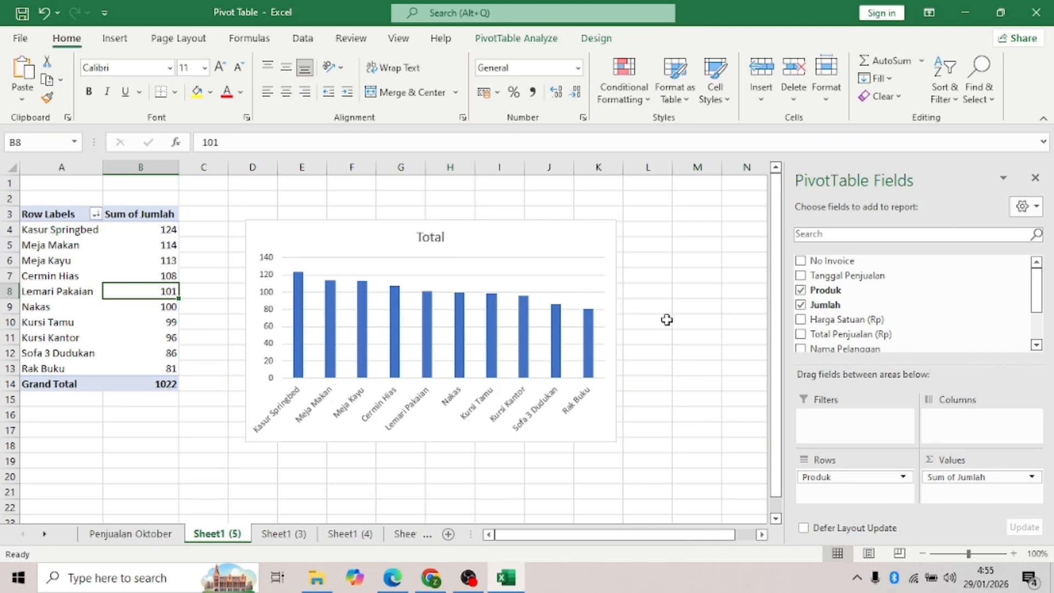
# - Replace the chart title Total with 'Produk dengan penjualan tertinggi'
pyautogui.click(431, 236)
pyautogui.click(432, 236)
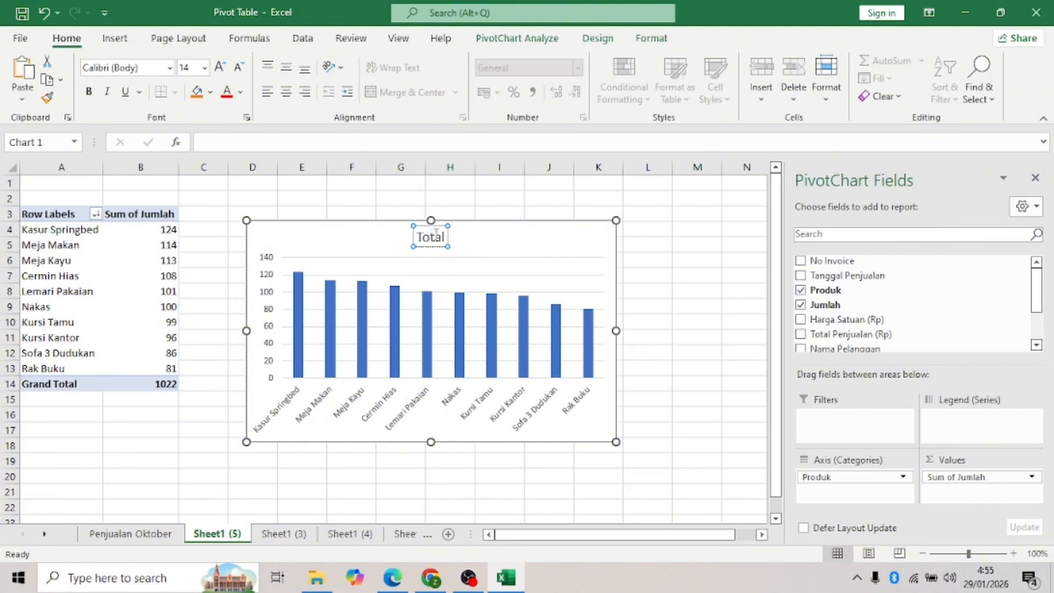
pyautogui.doubleClick(431, 236)
pyautogui.write('Pr')
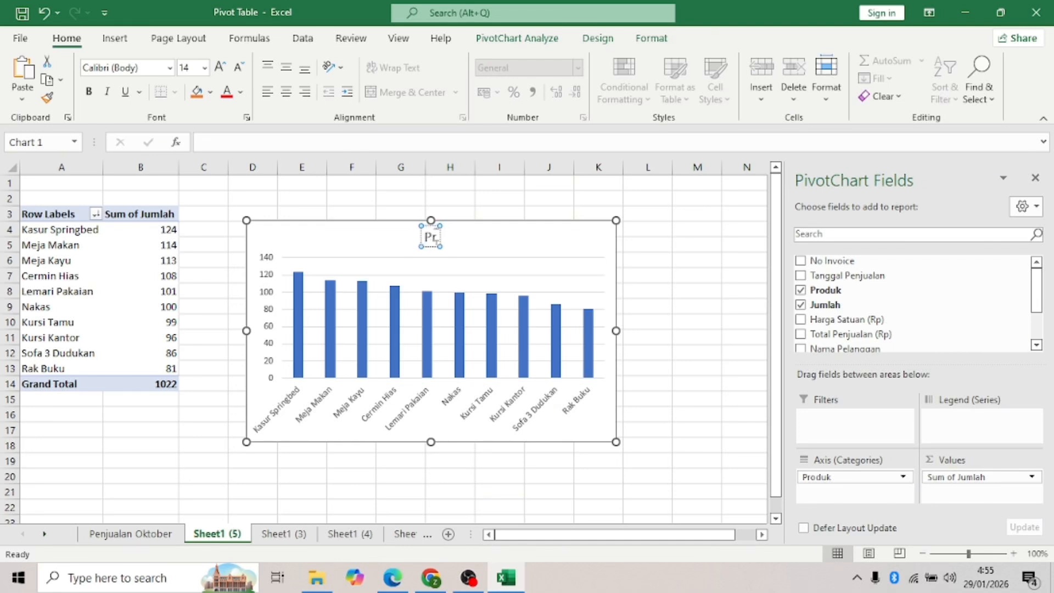
pyautogui.write('oduk dengan')
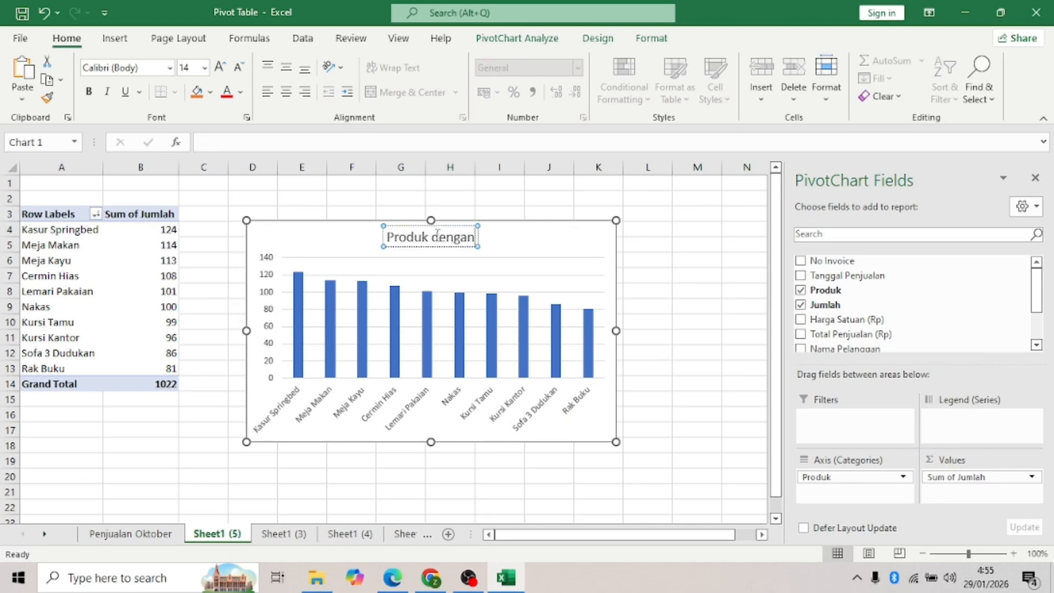
pyautogui.write(' pen')
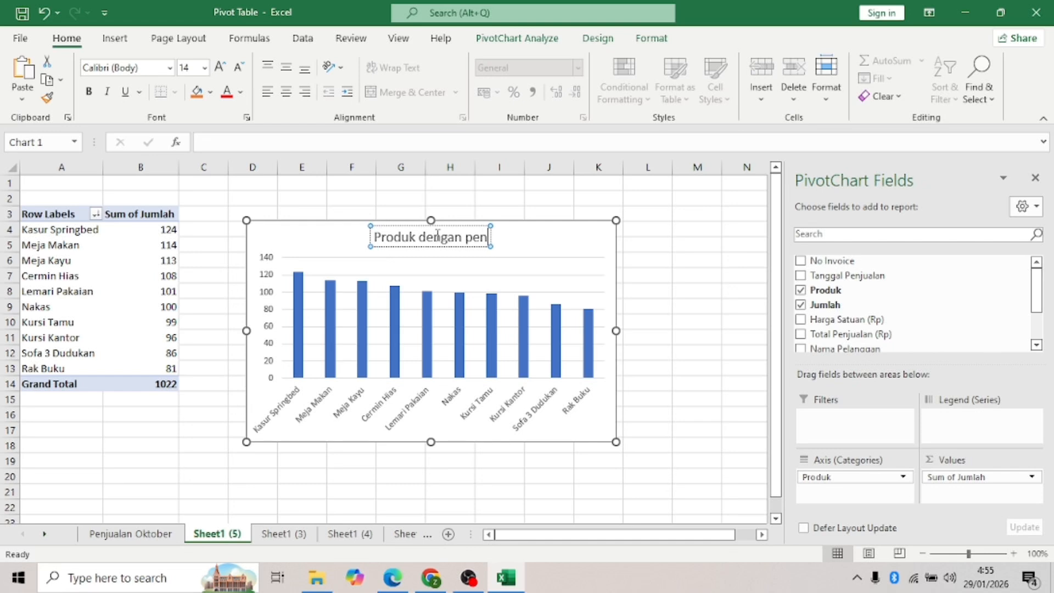
pyautogui.write('jualan')
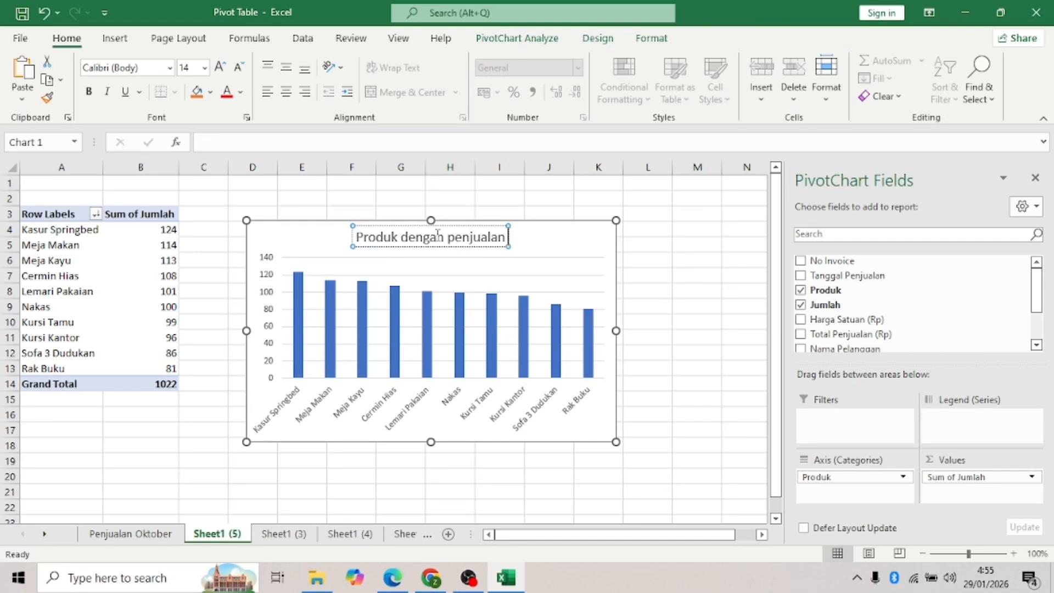
pyautogui.write(' terti')
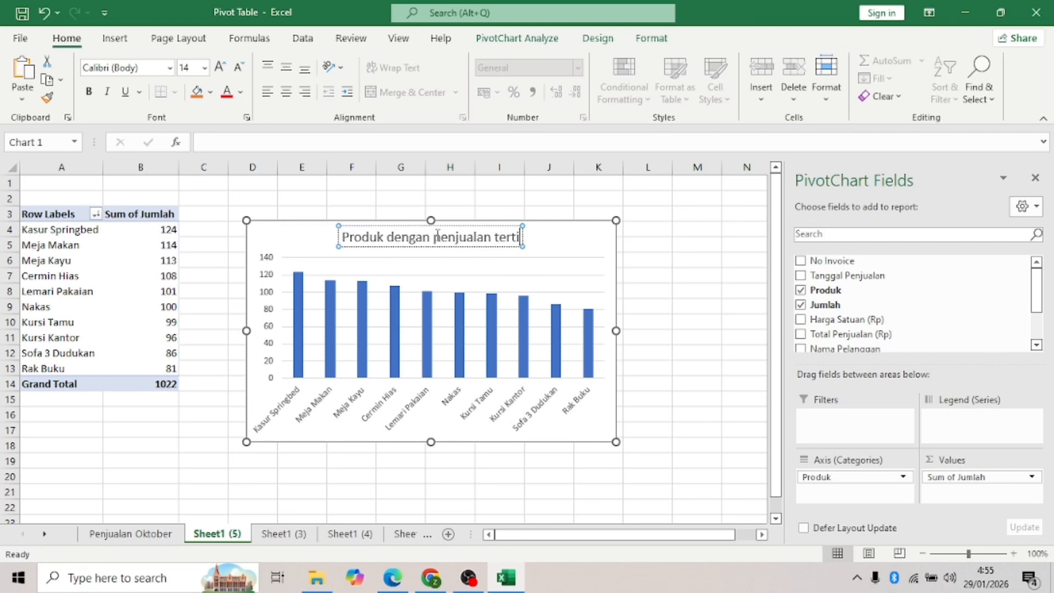
pyautogui.press('BackSpace')
pyautogui.press('BackSpace')
pyautogui.press('BackSpace')
pyautogui.press('BackSpace')
pyautogui.press('BackSpace')
pyautogui.press('BackSpace')
pyautogui.press('BackSpace')
pyautogui.press('BackSpace')
pyautogui.press('BackSpace')
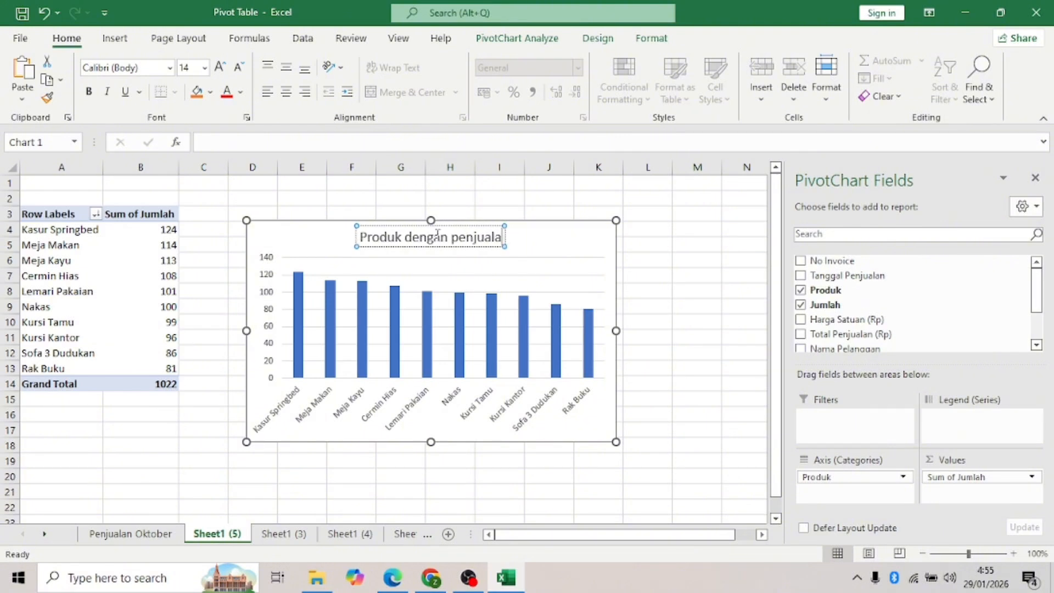
pyautogui.press('BackSpace')
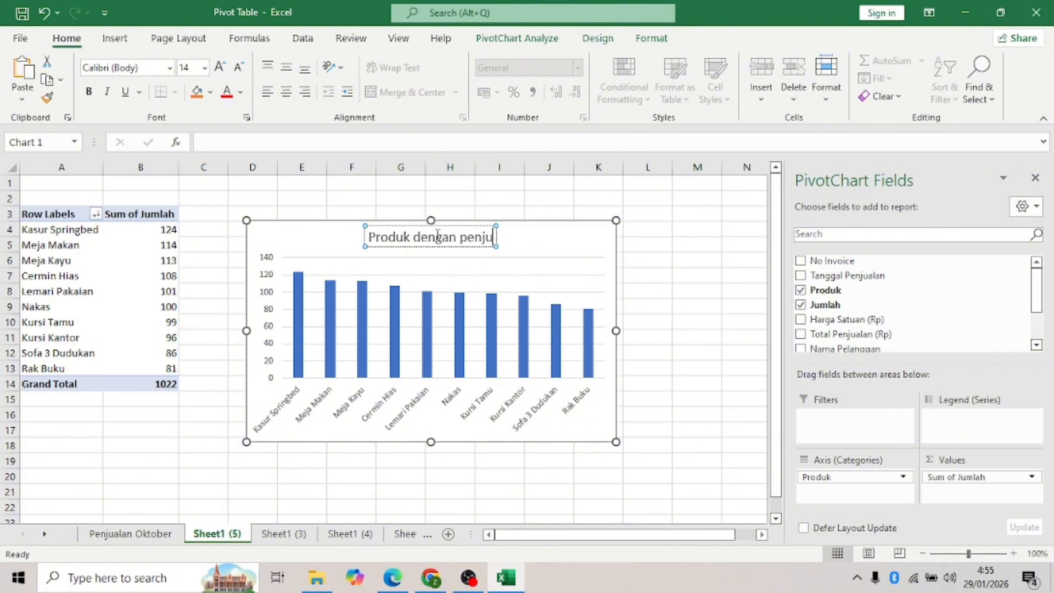
pyautogui.write('ala')
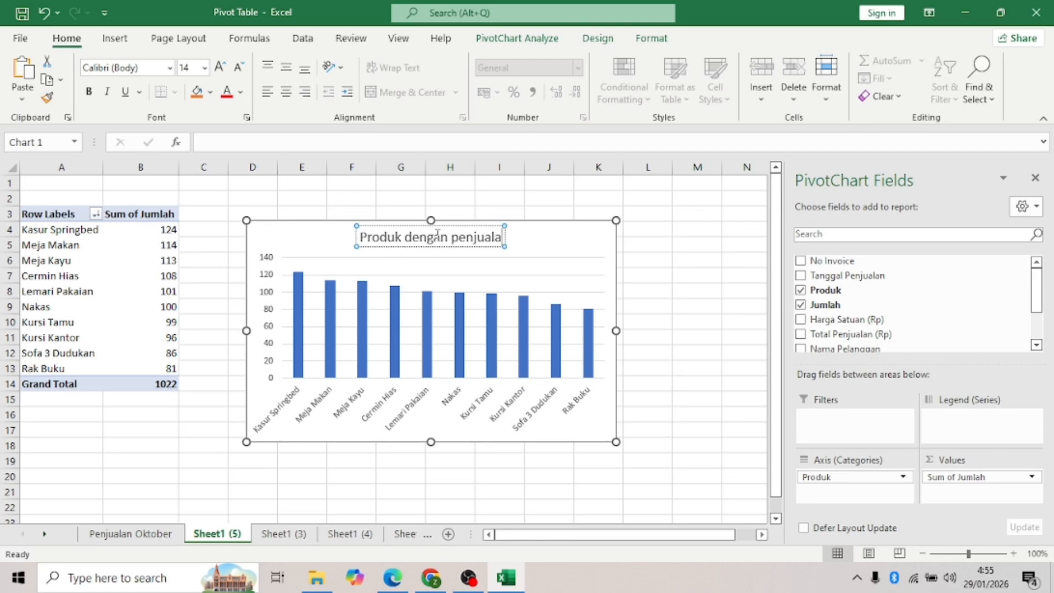
pyautogui.write('n ter')
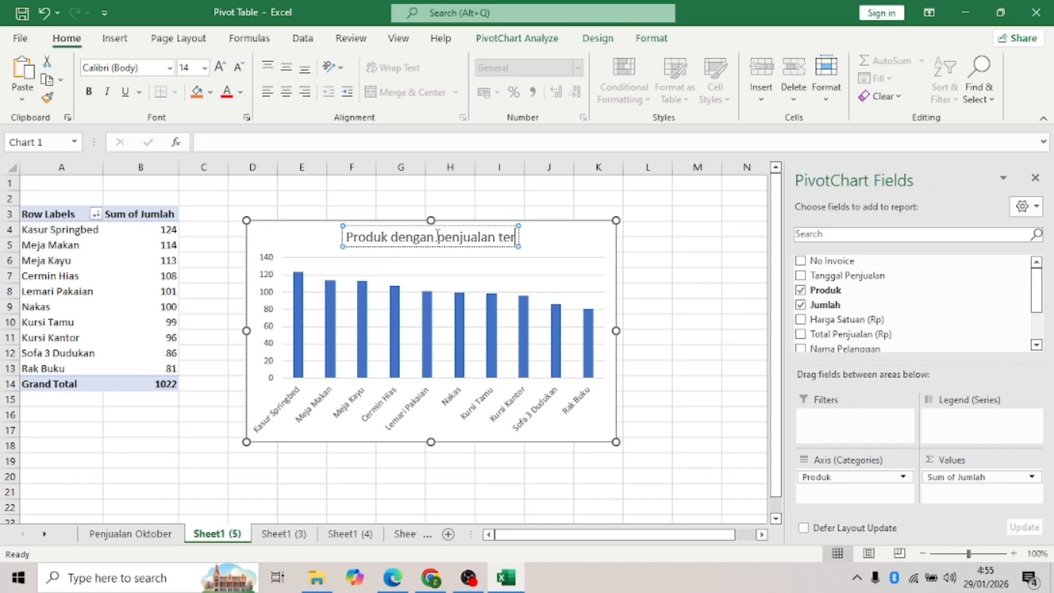
pyautogui.write('tinggi')
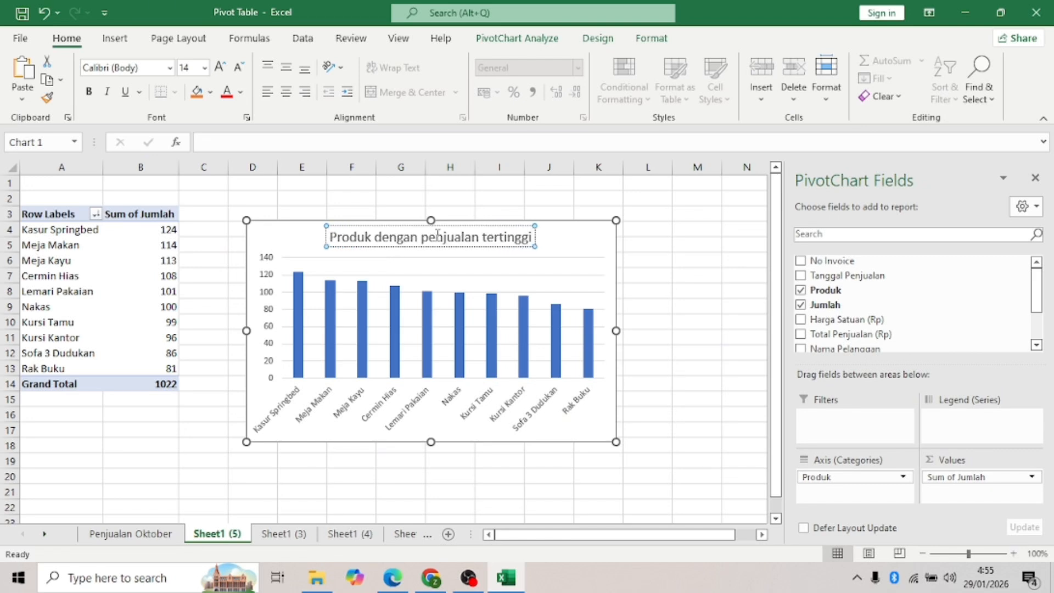
pyautogui.click(693, 401)
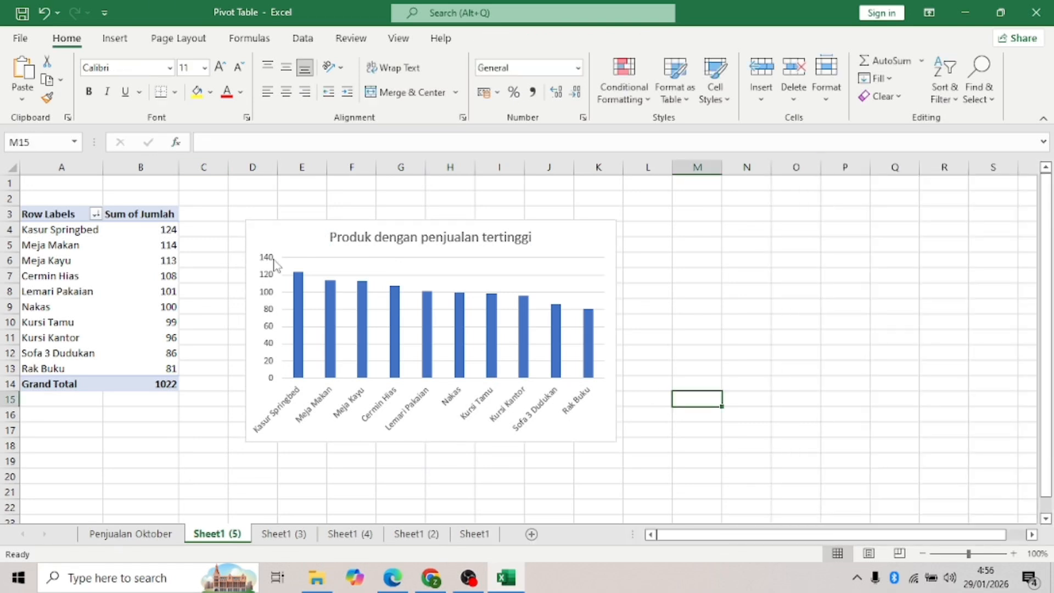
# - Apply the dark chart style with gradient bars and a bold white title to the product chart
pyautogui.click(286, 237)
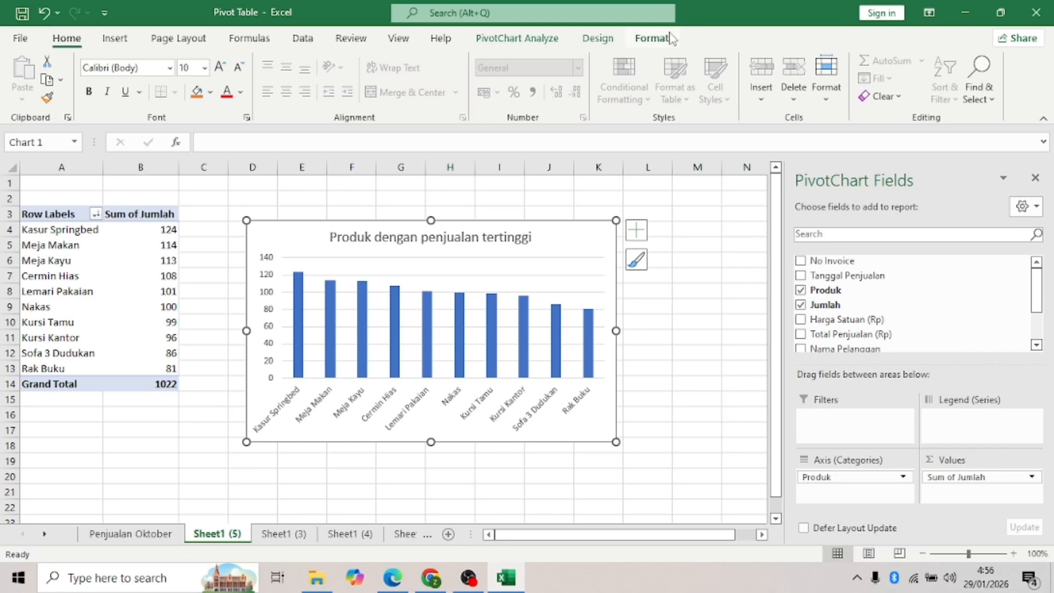
pyautogui.click(527, 39)
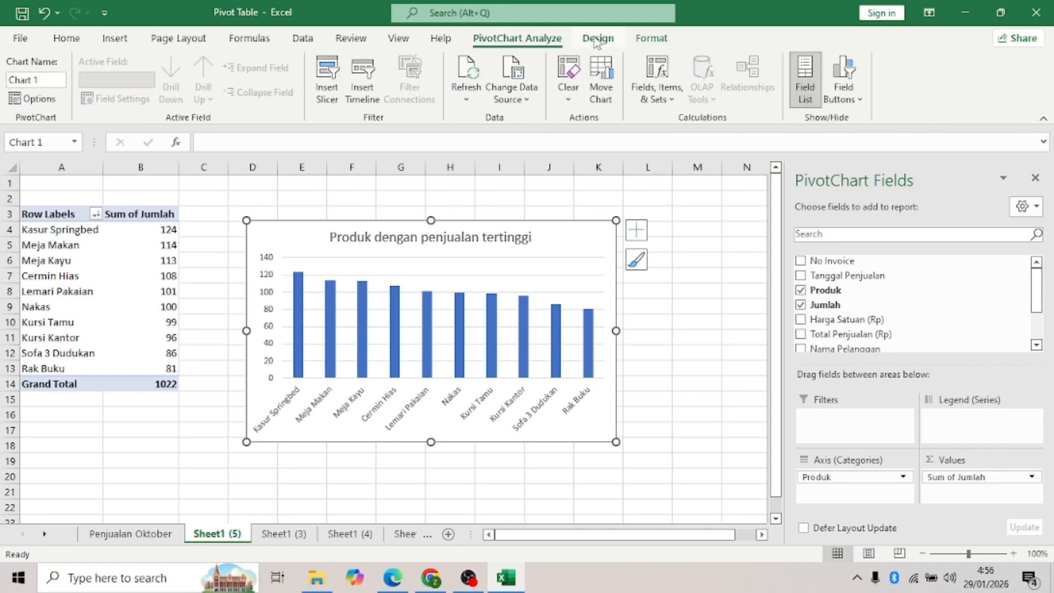
pyautogui.click(641, 39)
pyautogui.click(599, 38)
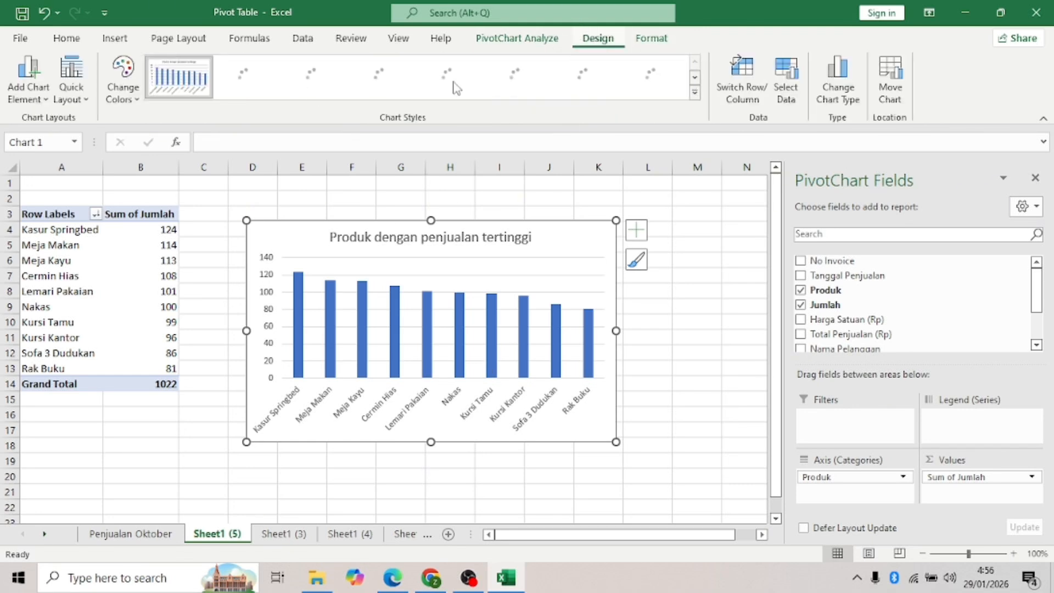
pyautogui.click(695, 92)
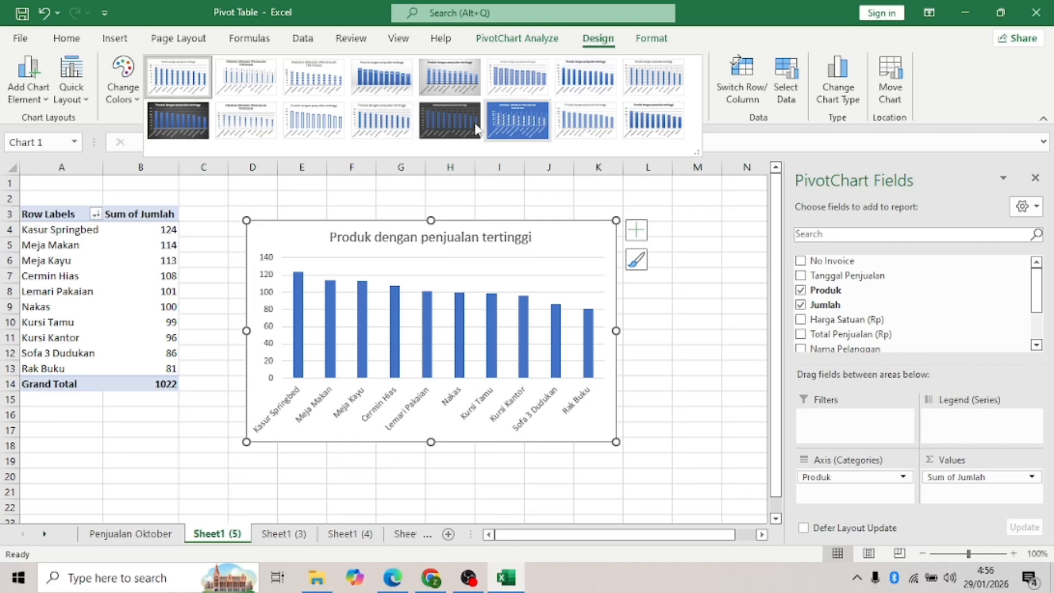
pyautogui.click(454, 120)
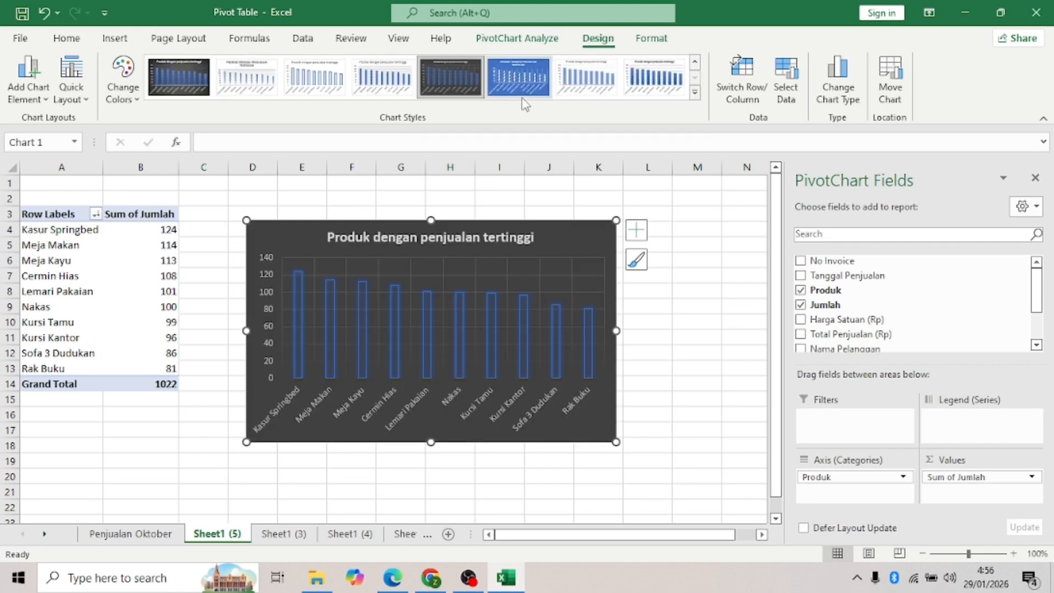
pyautogui.click(179, 77)
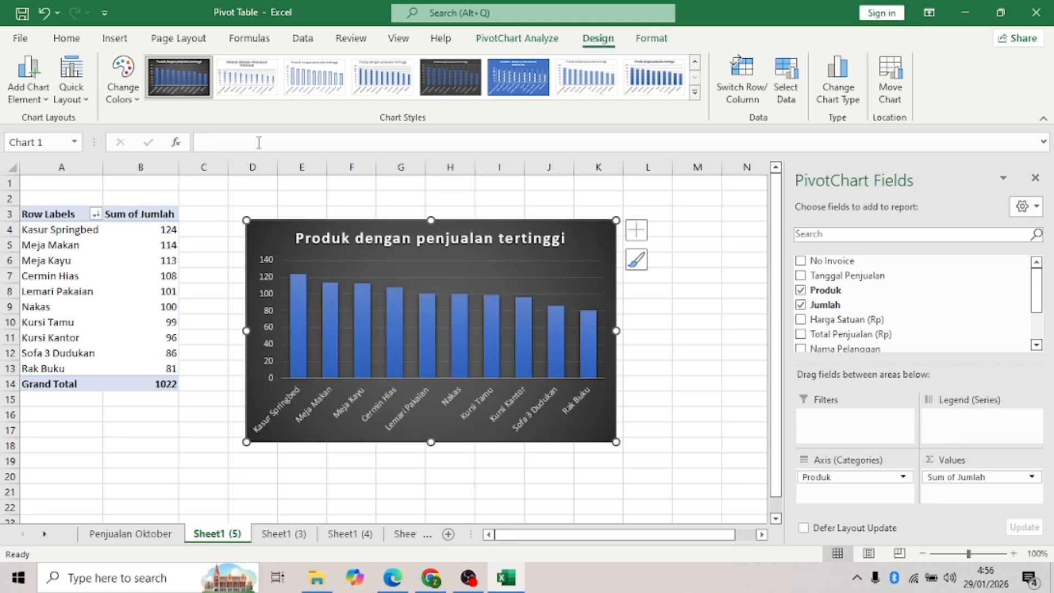
pyautogui.click(687, 335)
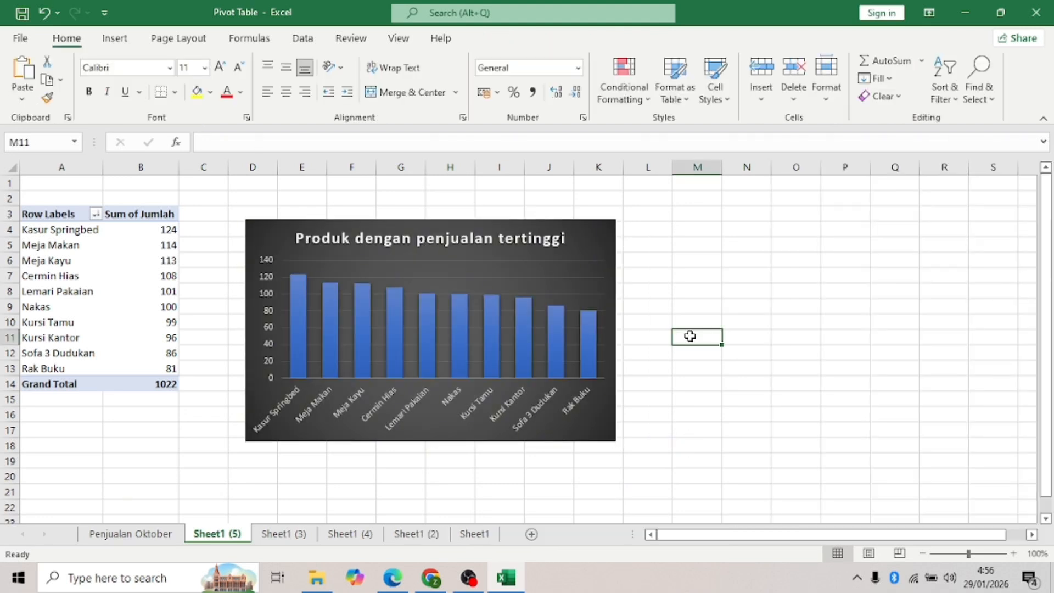
# - Rename Sheet1 (5) to 'Produk Terlaris' and go to Sheet1 (3)
pyautogui.doubleClick(226, 534)
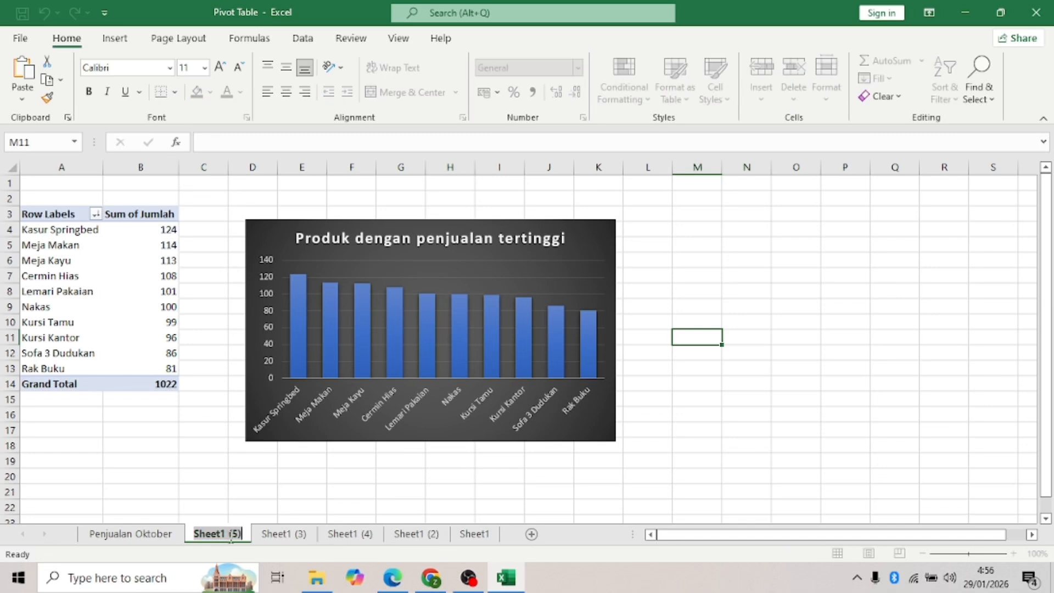
pyautogui.write('P')
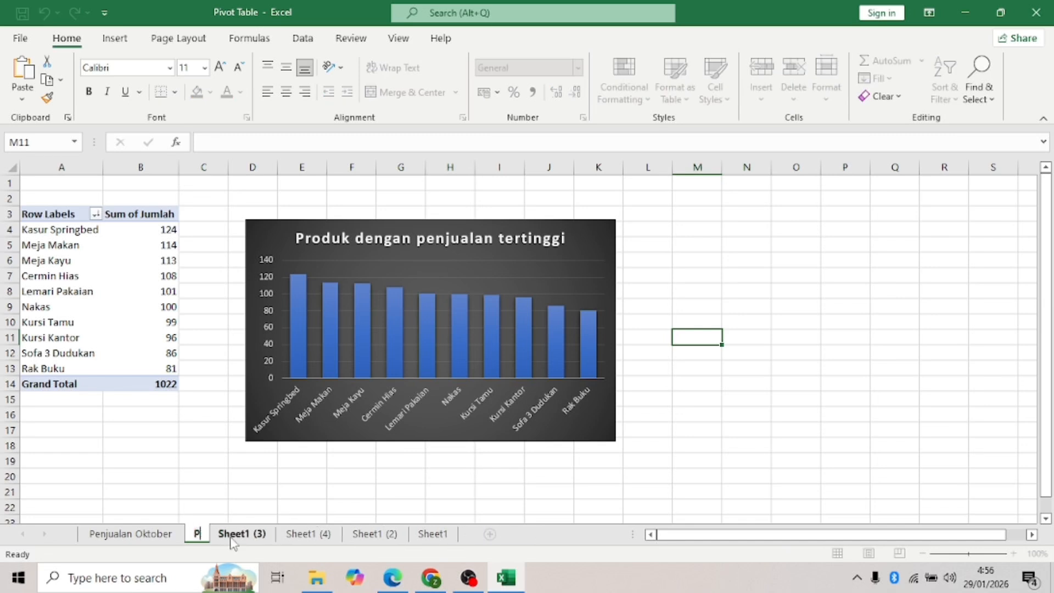
pyautogui.write('roduk')
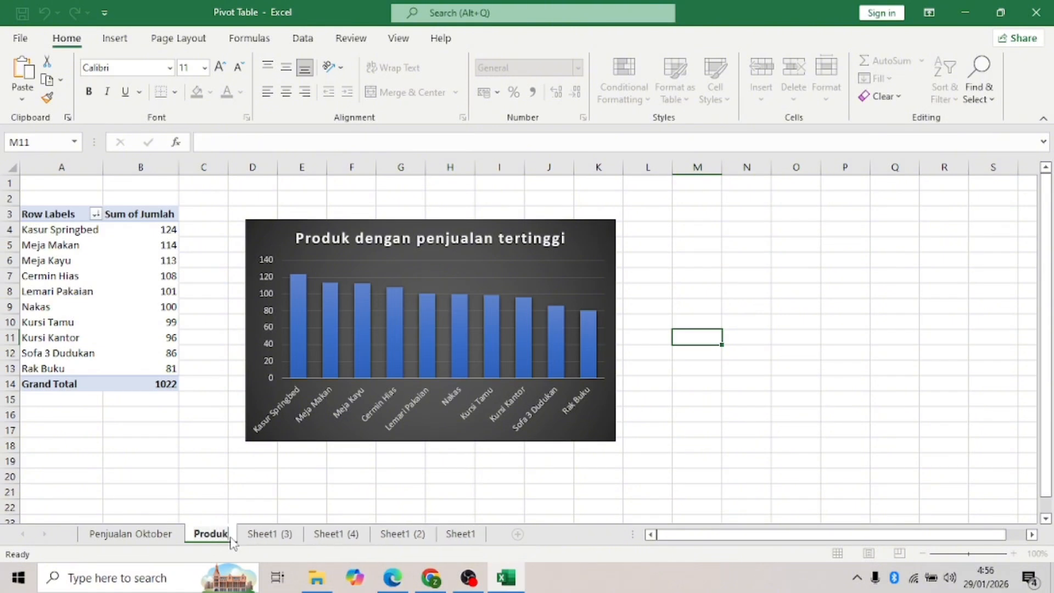
pyautogui.write(' Terlaris')
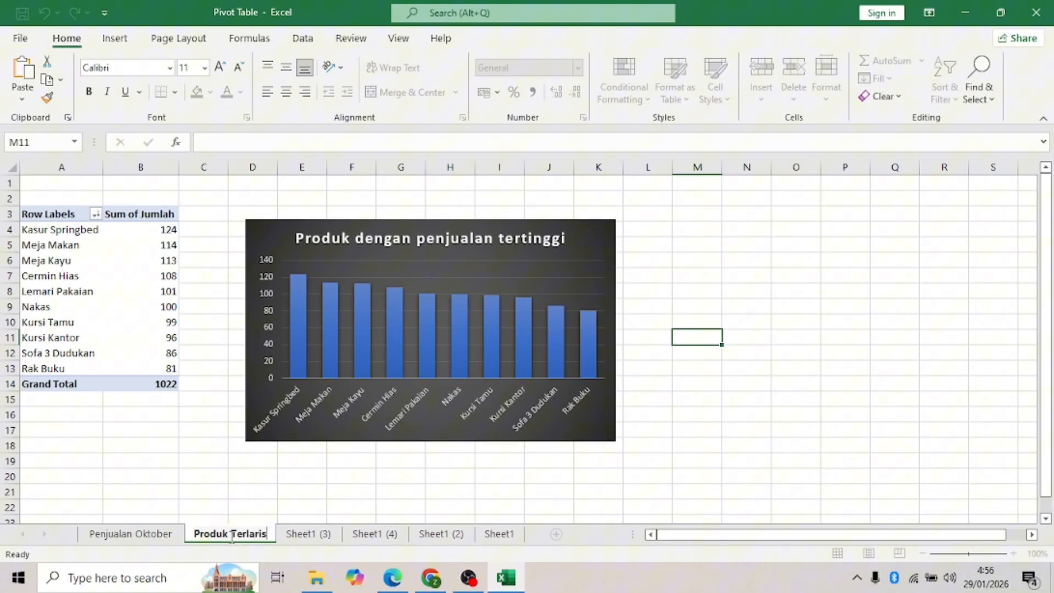
pyautogui.click(646, 497)
pyautogui.click(302, 535)
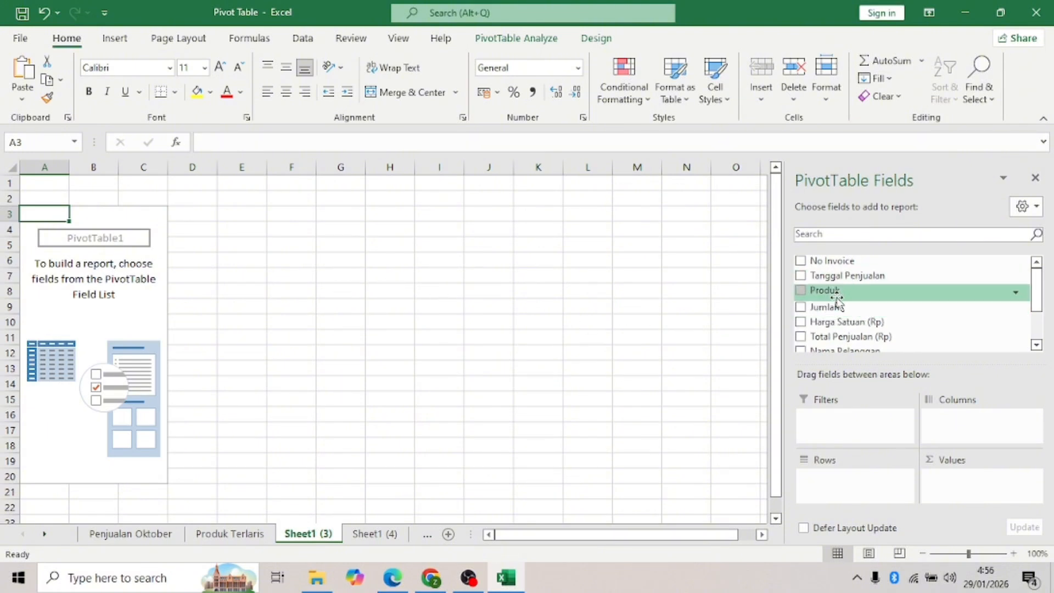
# - Add Tanggal Penjualan as rows and Jumlah as summed values in the Sheet1 (3) pivot table
pyautogui.scroll(-2, 839, 306)
pyautogui.scroll(2, 839, 302)
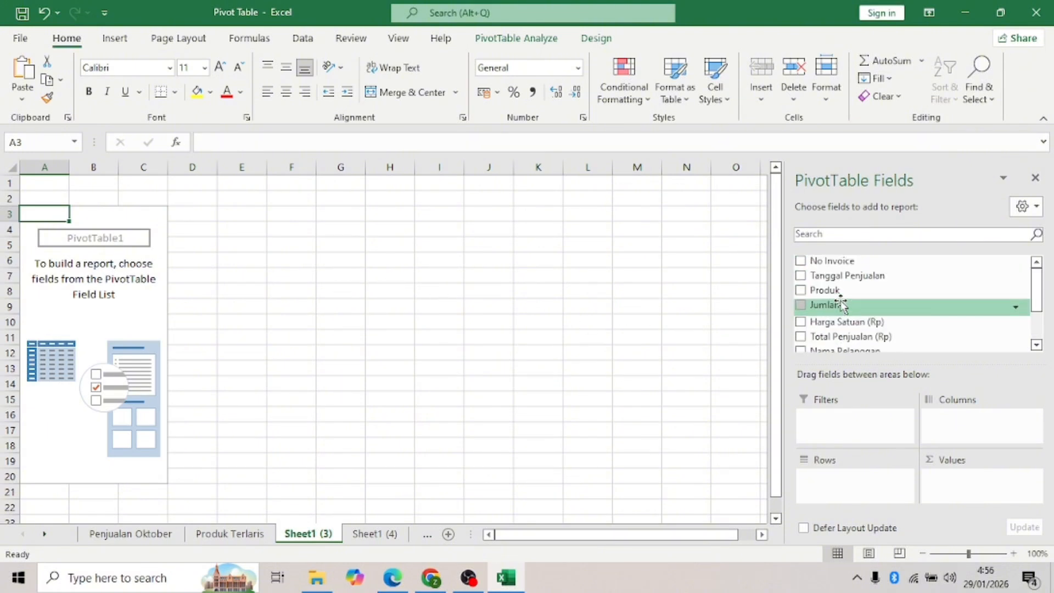
pyautogui.click(801, 276)
pyautogui.scroll(-2, 873, 324)
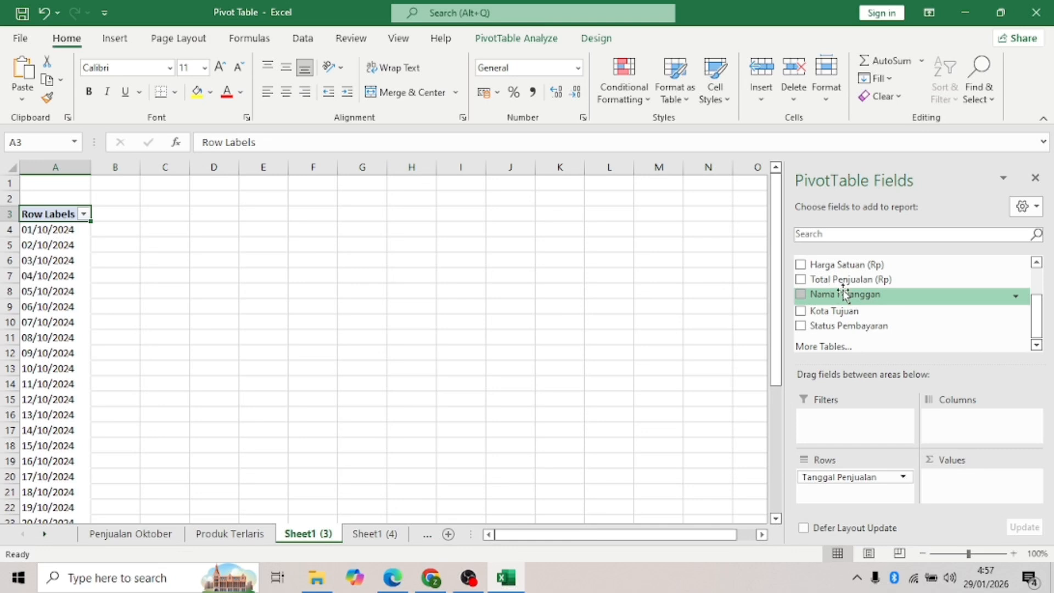
pyautogui.scroll(2, 851, 303)
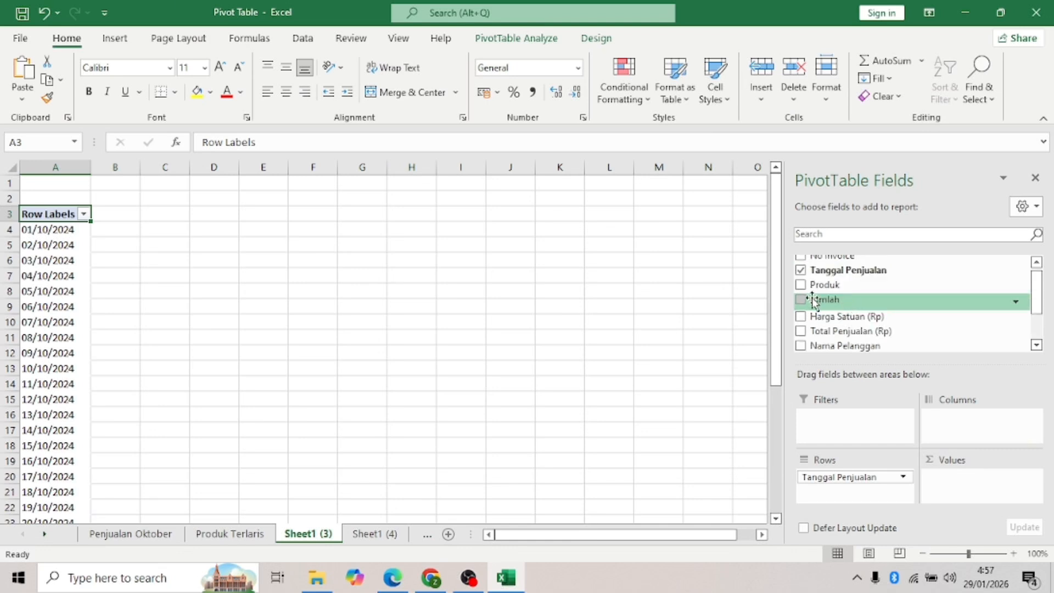
pyautogui.moveTo(850, 301); pyautogui.dragTo(958, 450)
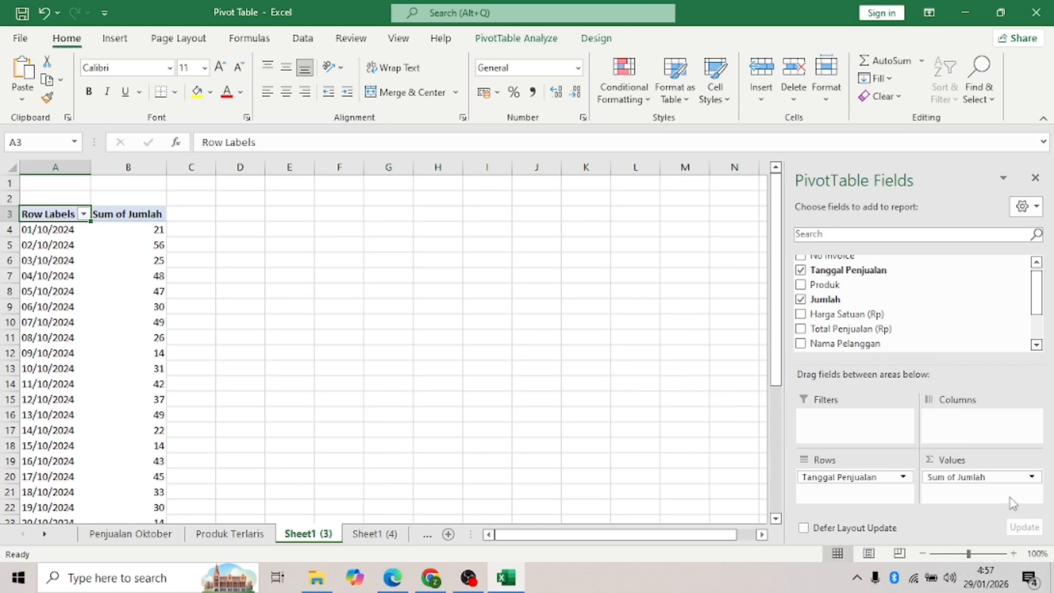
pyautogui.click(547, 41)
# - Insert a line-with-markers PivotChart of daily Sum of Jumlah and place it beside the table
pyautogui.click(831, 89)
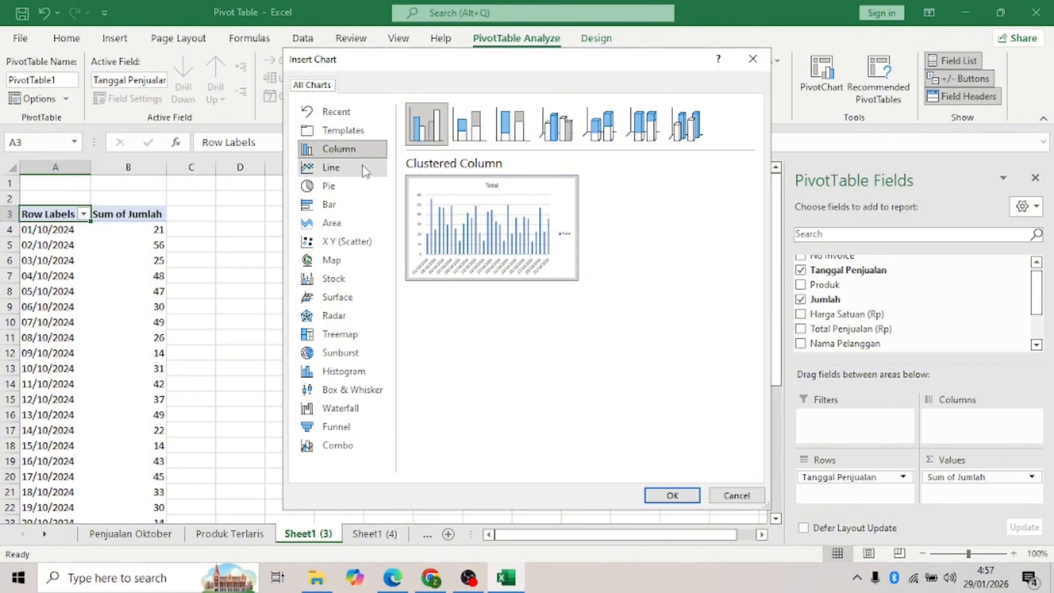
pyautogui.click(365, 168)
pyautogui.click(556, 124)
pyautogui.click(673, 495)
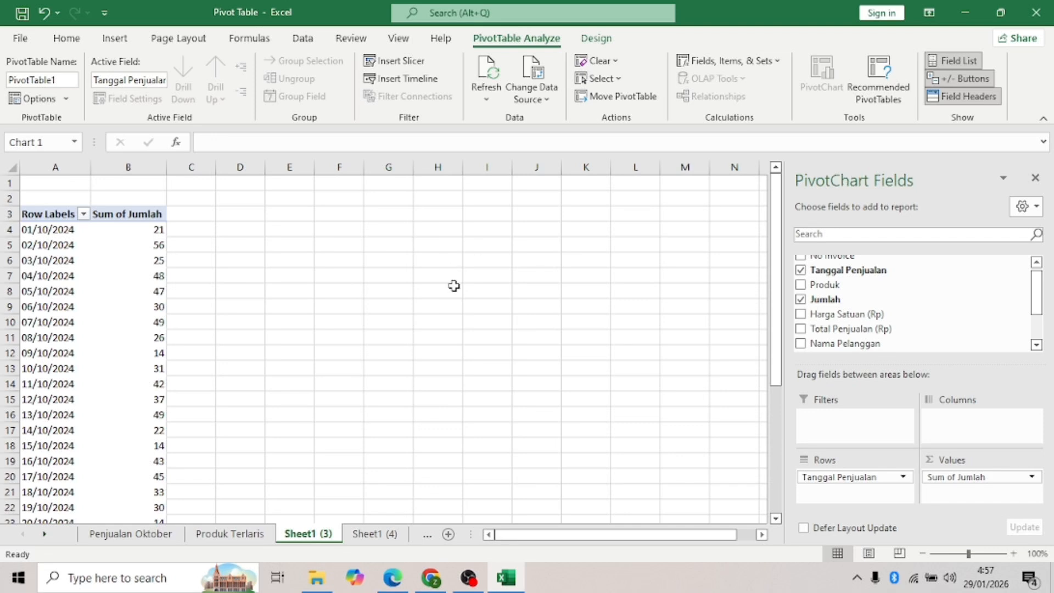
pyautogui.moveTo(436, 273); pyautogui.dragTo(506, 223)
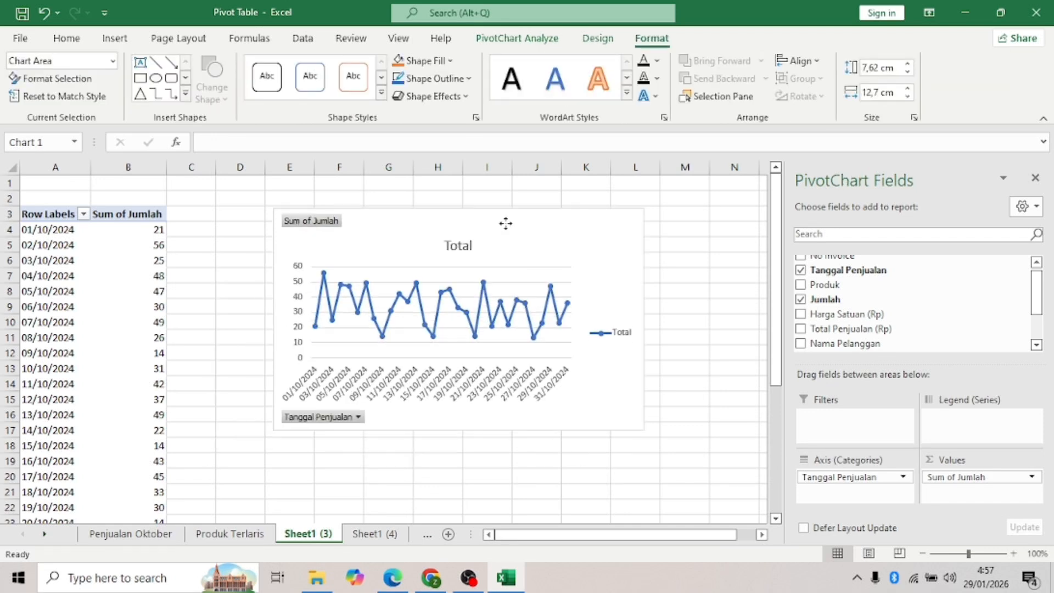
# - Hide all field buttons on the line chart and delete its legend
pyautogui.click(331, 225)
pyautogui.rightClick(331, 226)
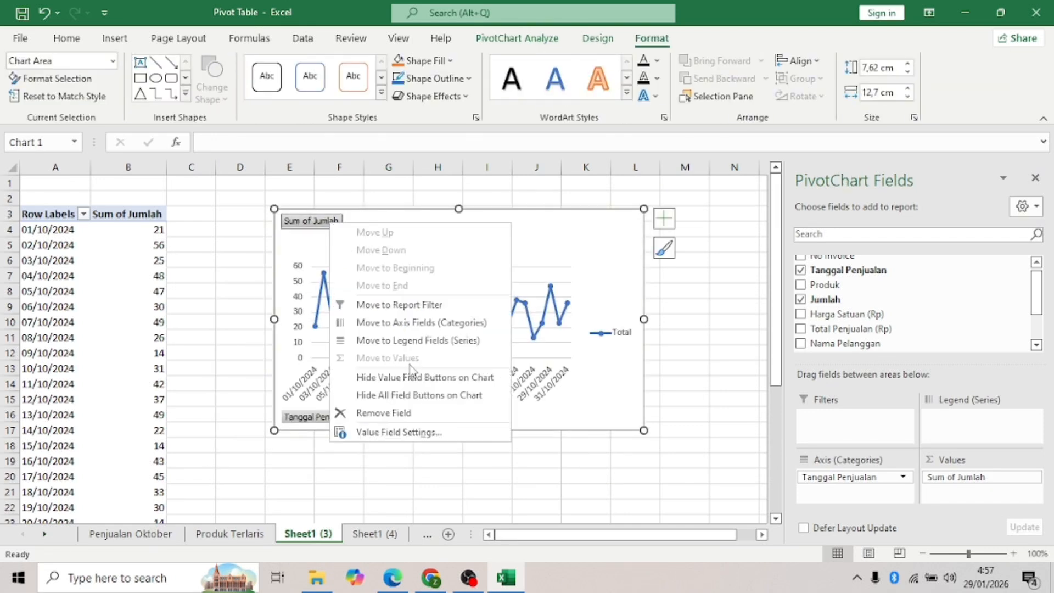
pyautogui.click(422, 400)
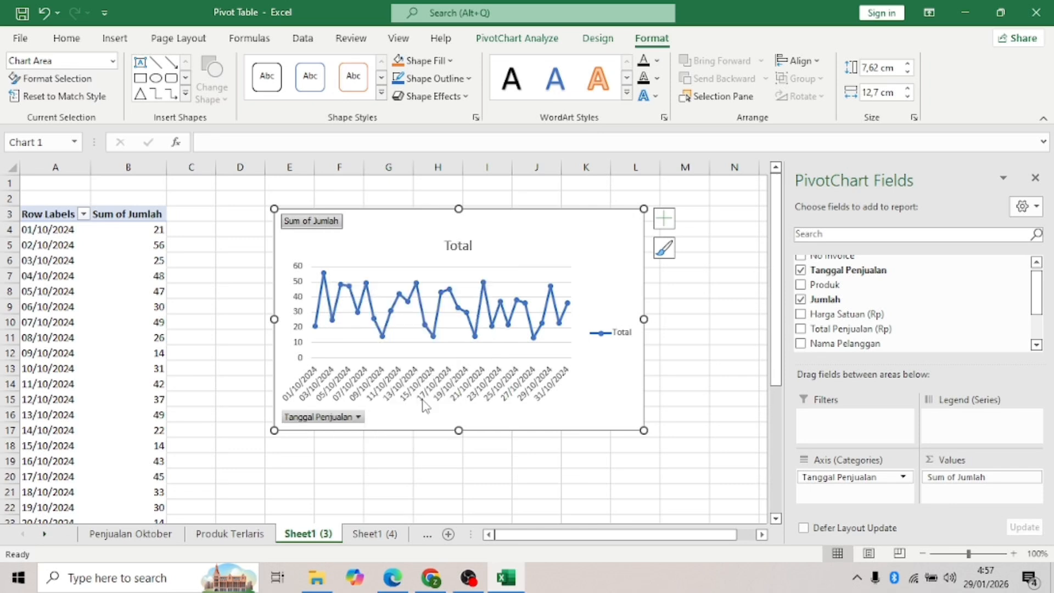
pyautogui.rightClick(615, 330)
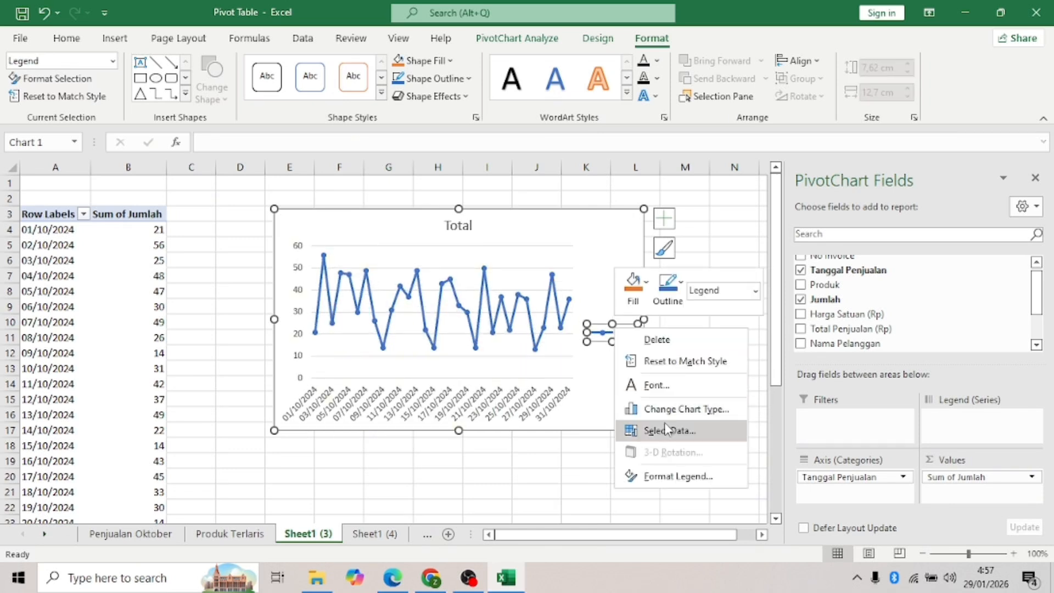
pyautogui.click(678, 344)
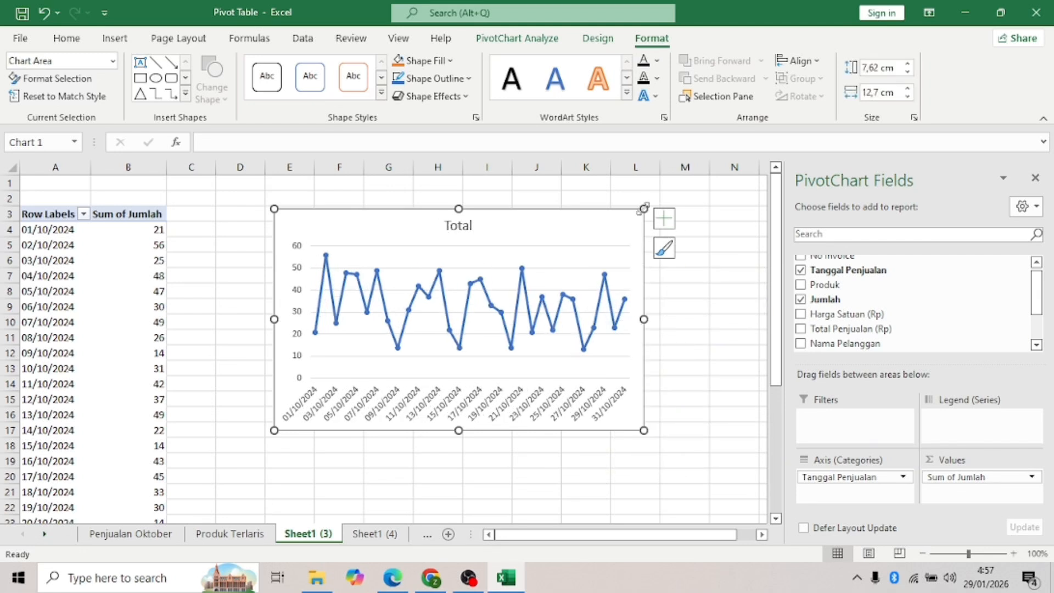
pyautogui.click(544, 39)
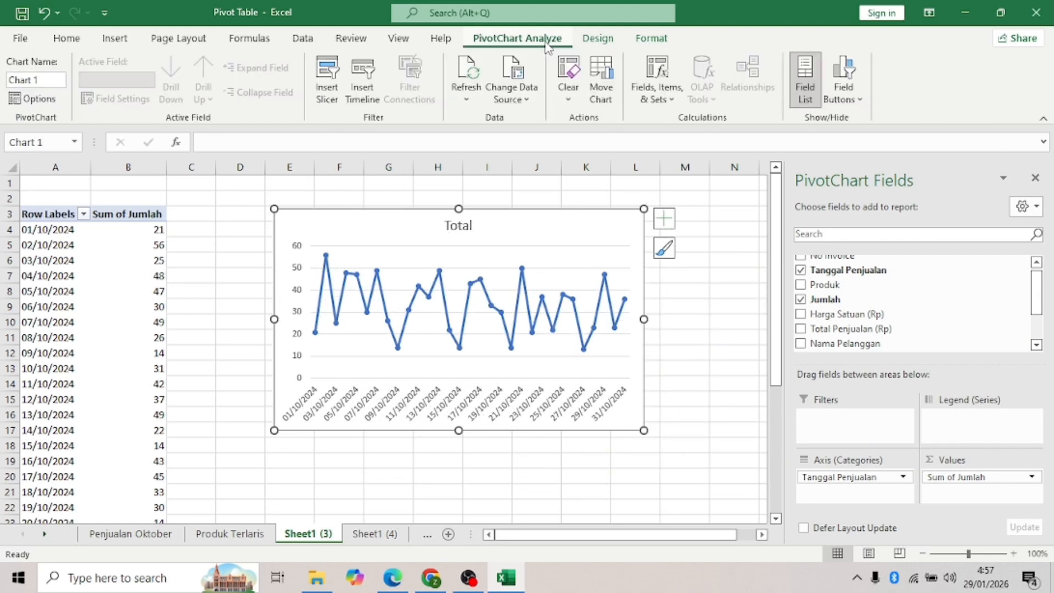
# - Apply a dark chart style to the October daily line chart
pyautogui.click(649, 40)
pyautogui.click(599, 39)
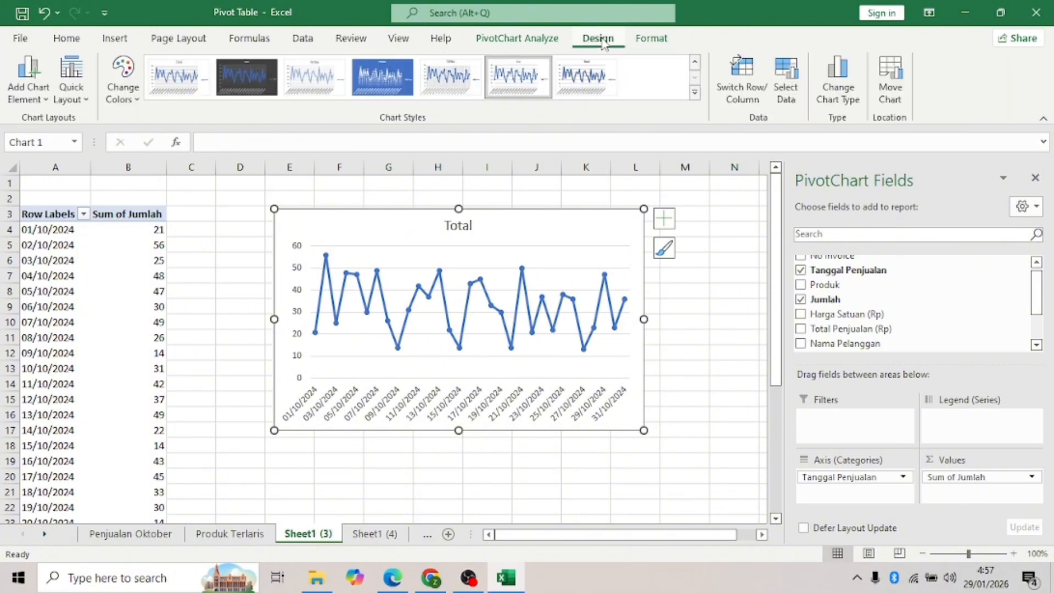
pyautogui.click(694, 92)
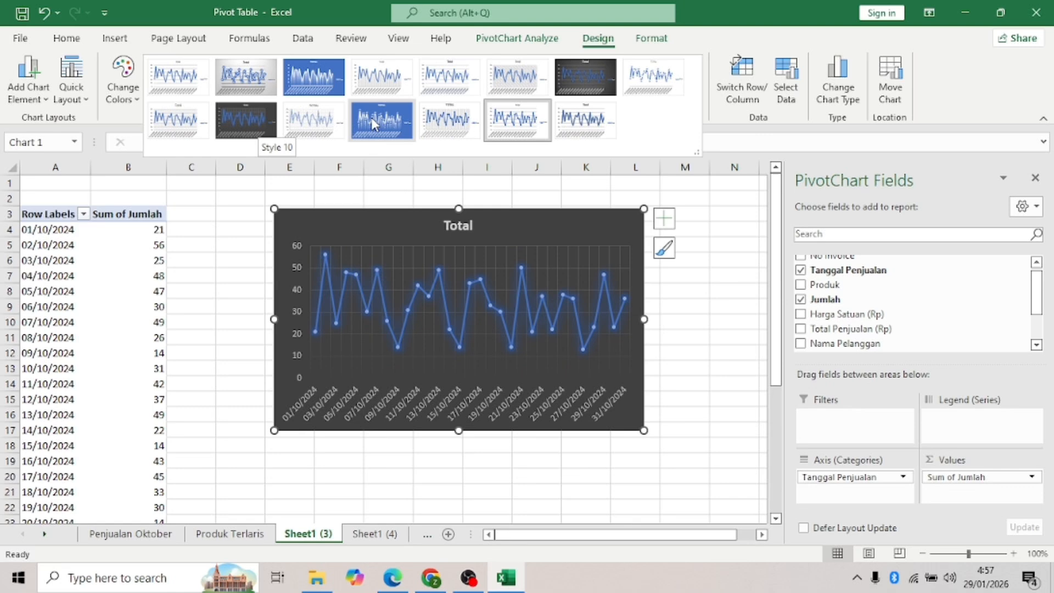
pyautogui.click(258, 133)
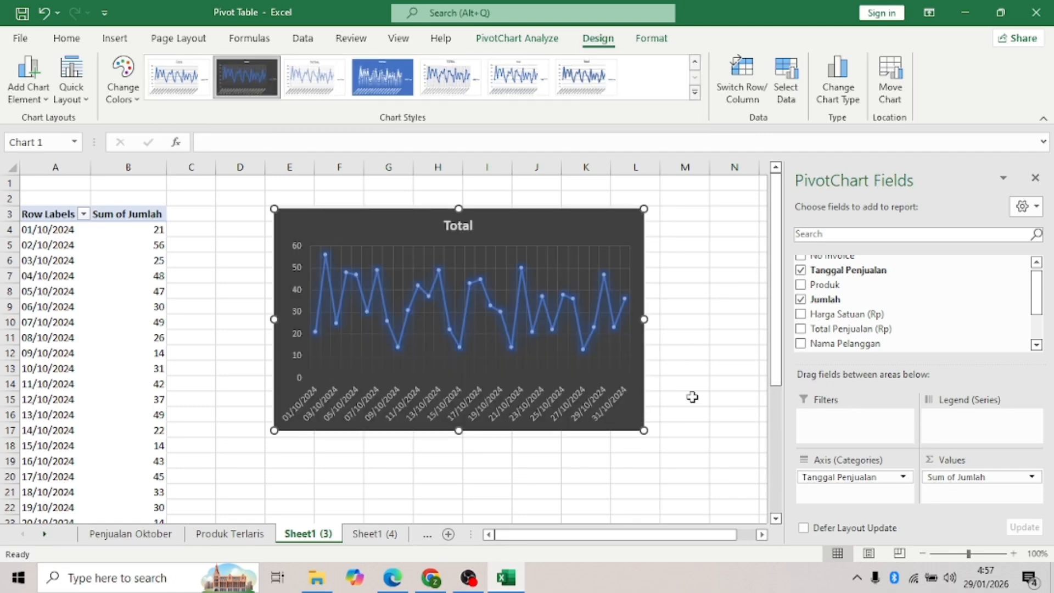
pyautogui.click(689, 396)
# - Retitle the line chart 'Tren Bulan Oktober'
pyautogui.doubleClick(464, 226)
pyautogui.doubleClick(460, 225)
pyautogui.write('Tren Pen')
pyautogui.press('BackSpace')
pyautogui.press('BackSpace')
pyautogui.press('BackSpace')
pyautogui.write('Bulan Oktober')
pyautogui.click(693, 275)
# - Rename the chart's sheet to Tren, then go to Sheet1 (4)
pyautogui.doubleClick(303, 537)
pyautogui.write('Tren')
pyautogui.click(469, 457)
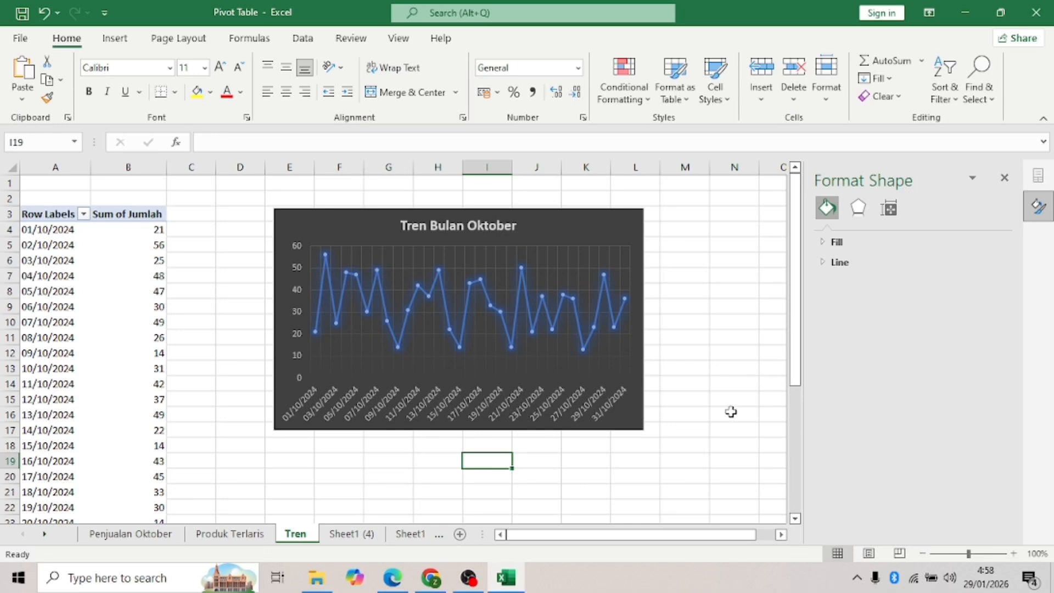
pyautogui.click(351, 533)
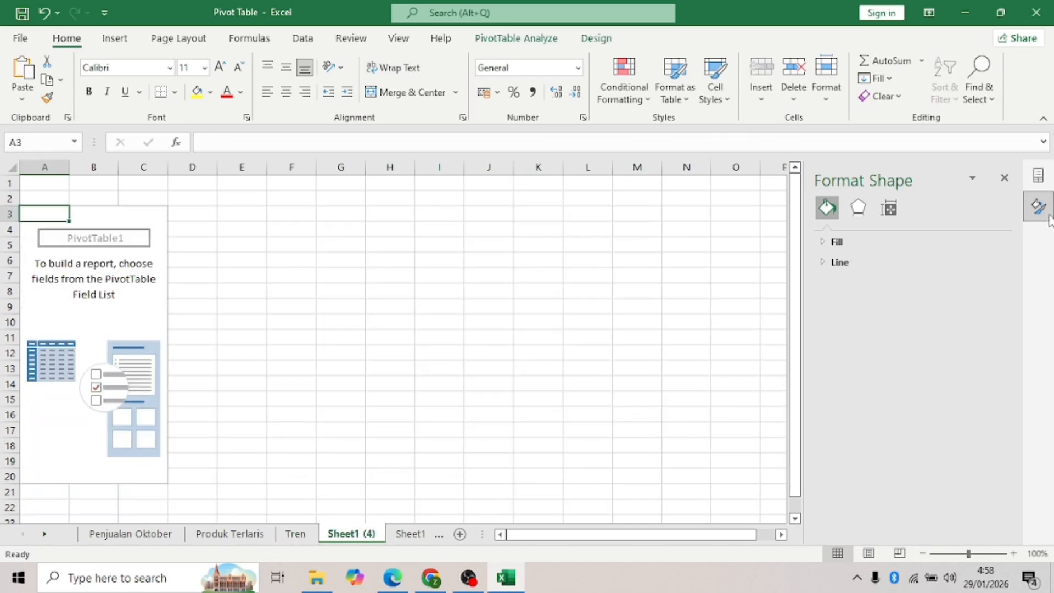
# - Put Status Pembayaran in the pivot's rows and sum Jumlah (Belum Lunas 519, Lunas 503)
pyautogui.click(1004, 178)
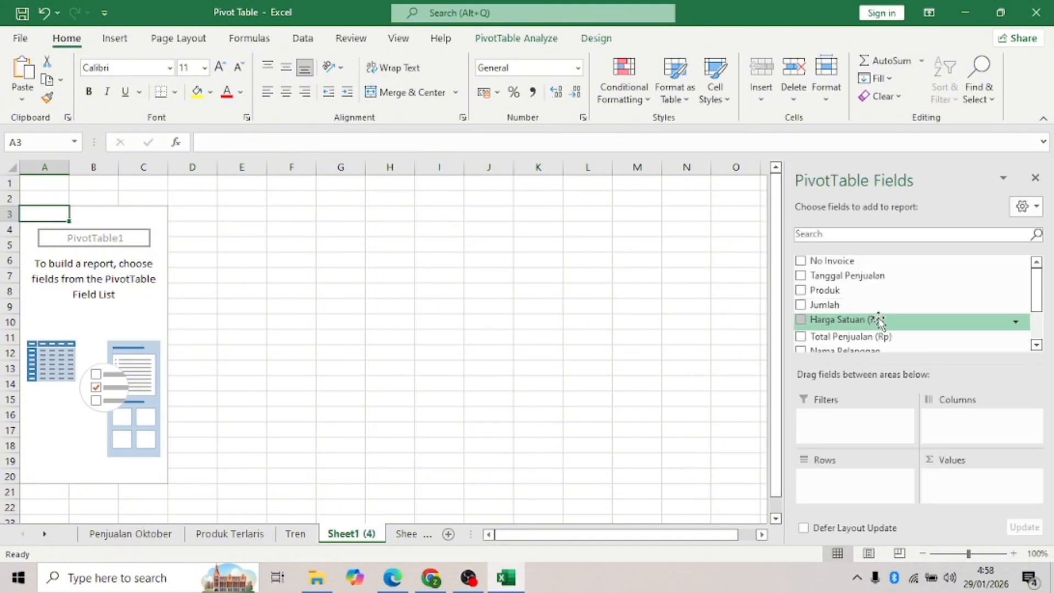
pyautogui.scroll(-2, 879, 320)
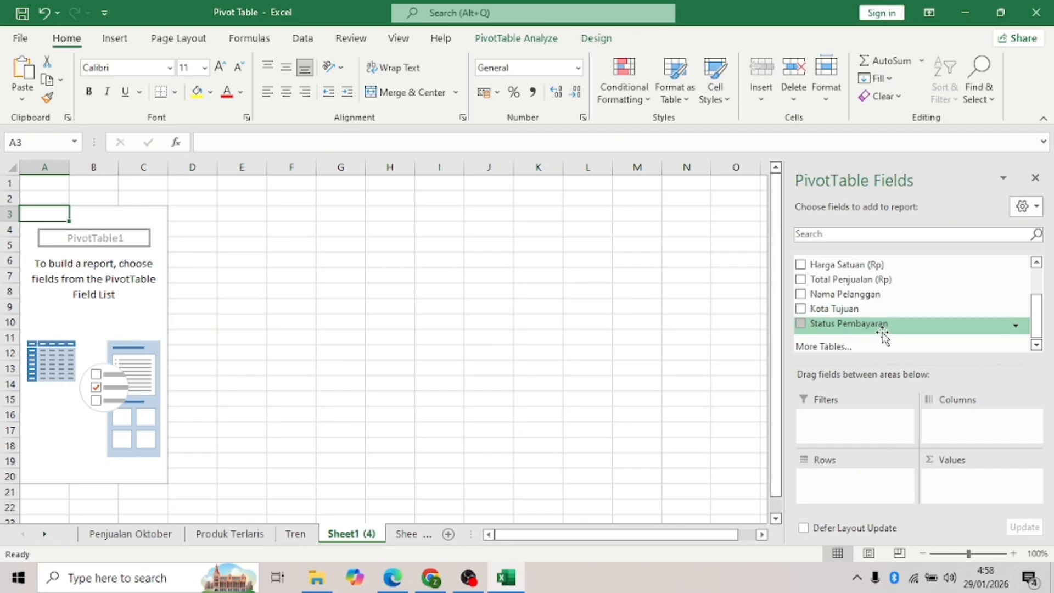
pyautogui.scroll(2, 865, 307)
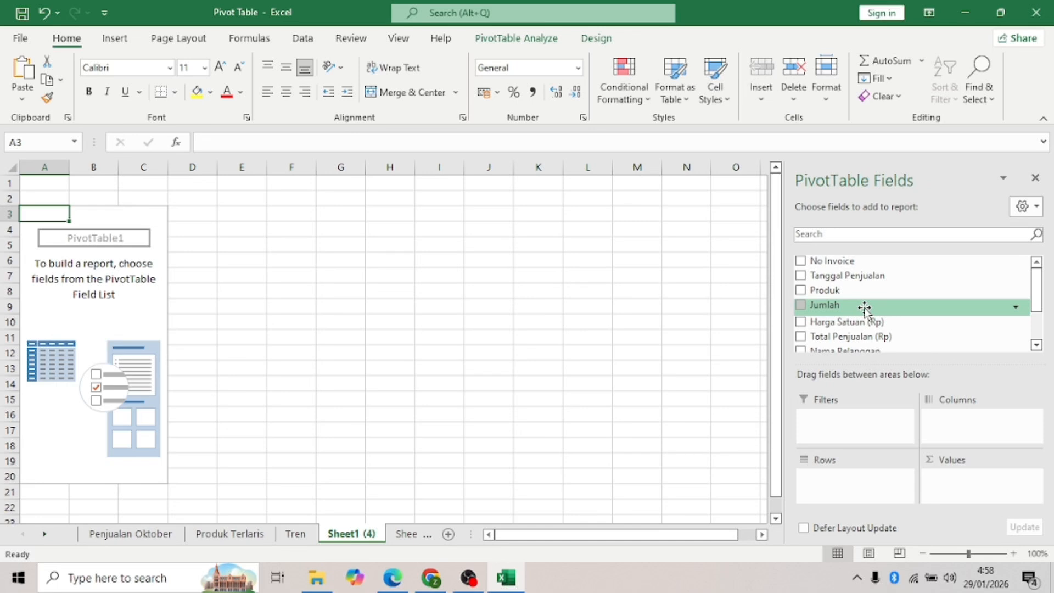
pyautogui.scroll(-2, 863, 307)
pyautogui.click(802, 323)
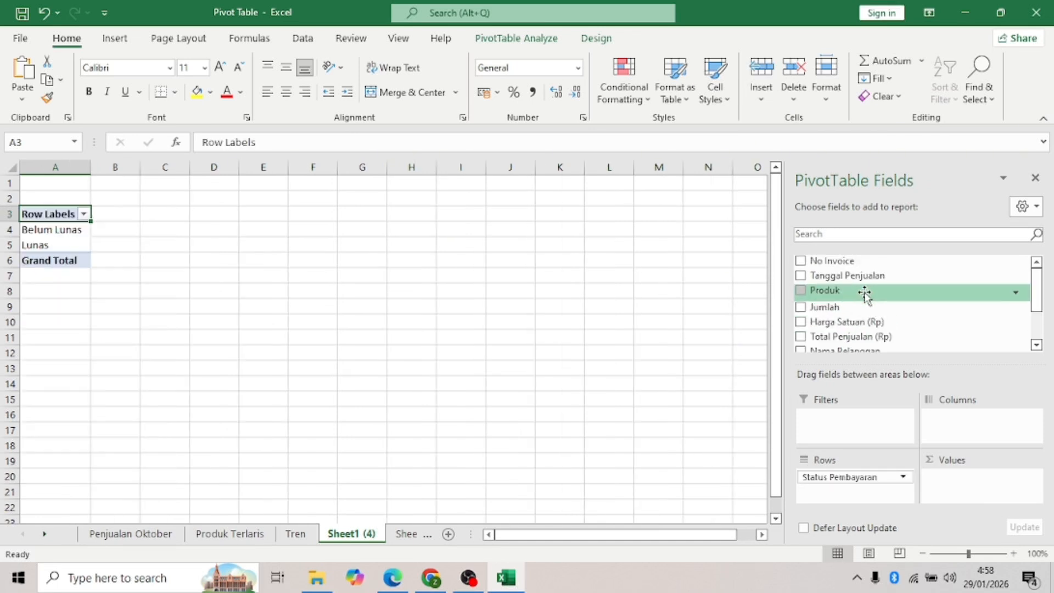
pyautogui.click(802, 306)
# - Open the Insert Chart dialog to create a PivotChart from this pivot table
pyautogui.click(902, 477)
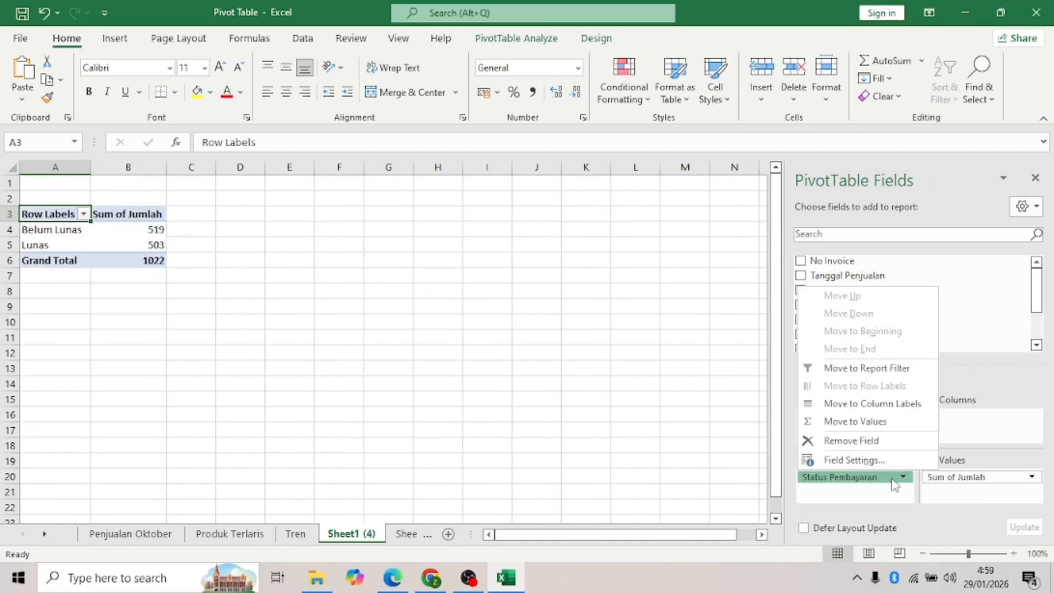
pyautogui.click(688, 416)
pyautogui.click(61, 230)
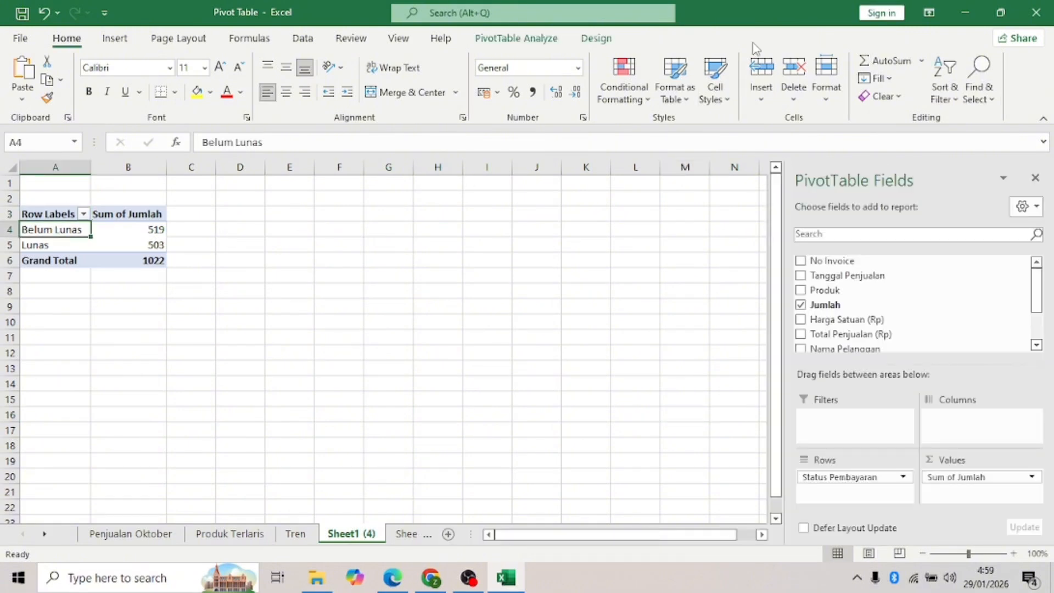
pyautogui.click(526, 38)
pyautogui.click(819, 74)
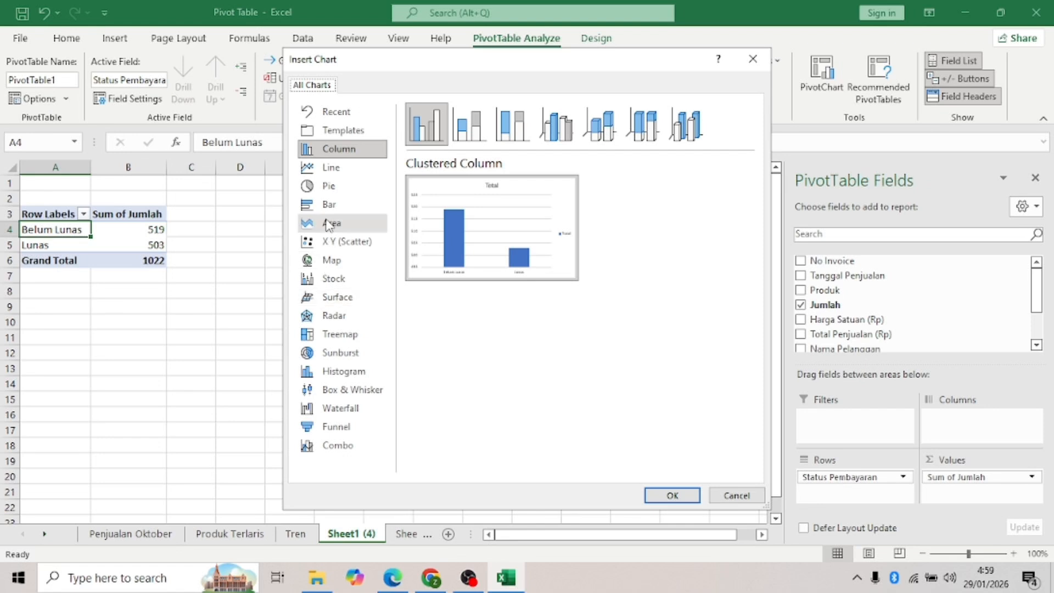
# - Insert a doughnut PivotChart and hide its value field buttons
pyautogui.click(340, 187)
pyautogui.click(599, 125)
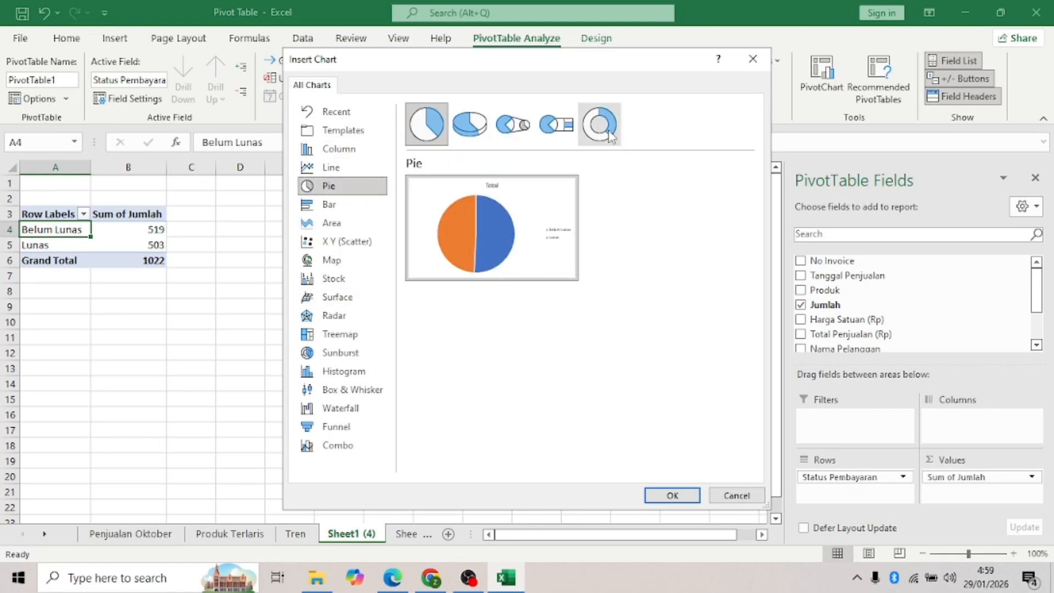
pyautogui.click(683, 495)
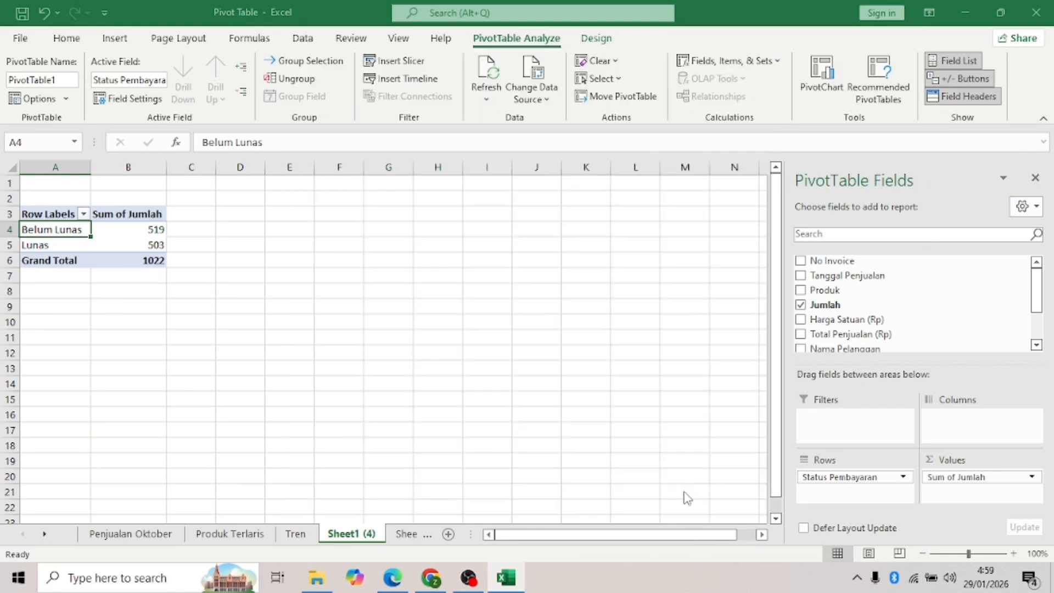
pyautogui.rightClick(231, 207)
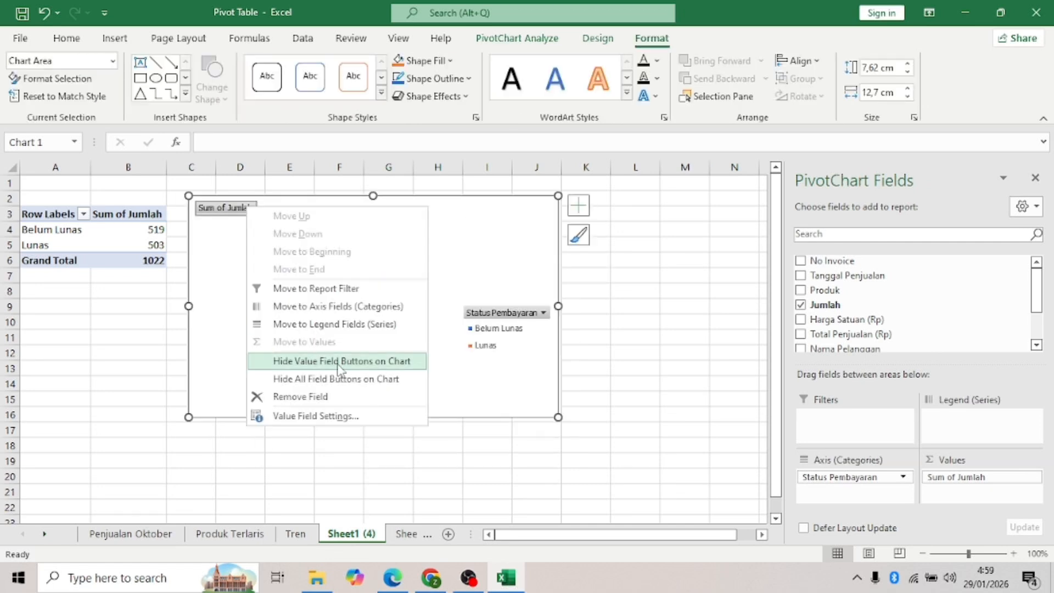
pyautogui.click(340, 374)
# - Give the doughnut a dark style and Layout 2 with percentages and a top legend
pyautogui.click(598, 38)
pyautogui.click(596, 81)
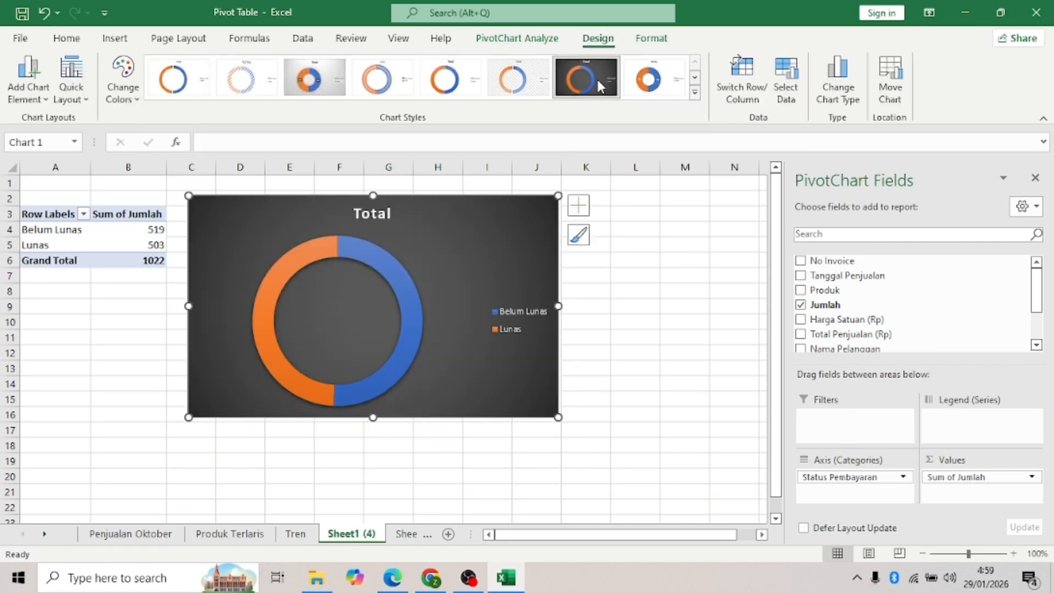
pyautogui.click(71, 91)
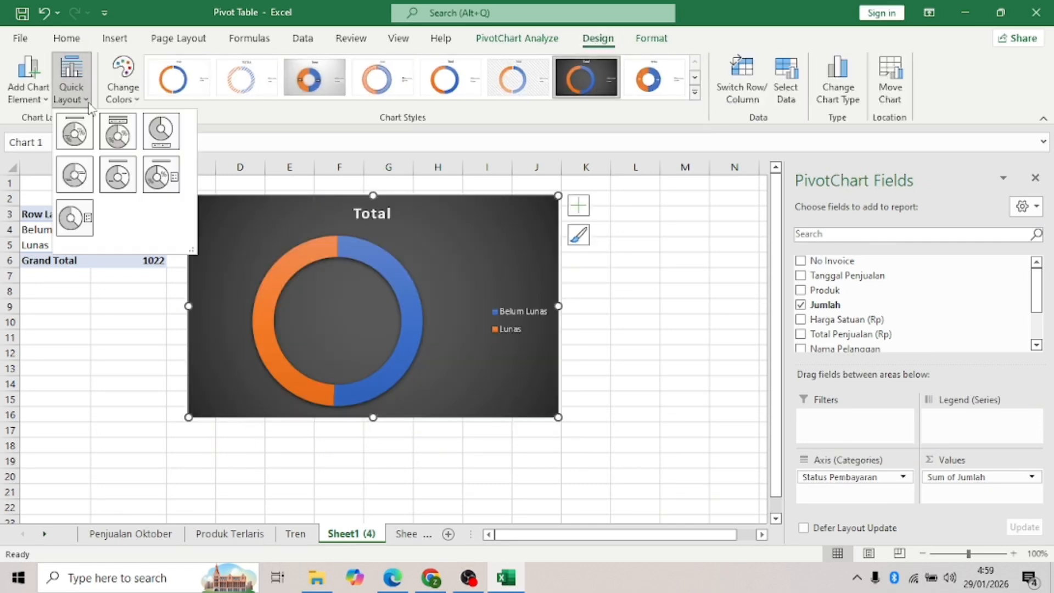
pyautogui.click(117, 141)
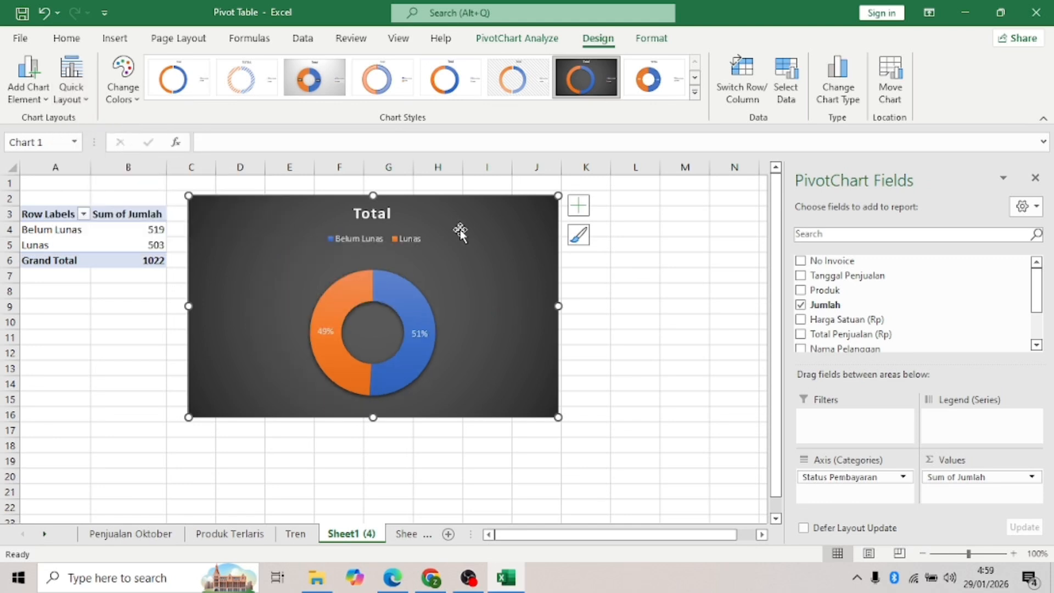
# - Retitle the doughnut chart 'Persentase Status Pembayaran'
pyautogui.moveTo(628, 373); pyautogui.dragTo(664, 375)
pyautogui.click(682, 335)
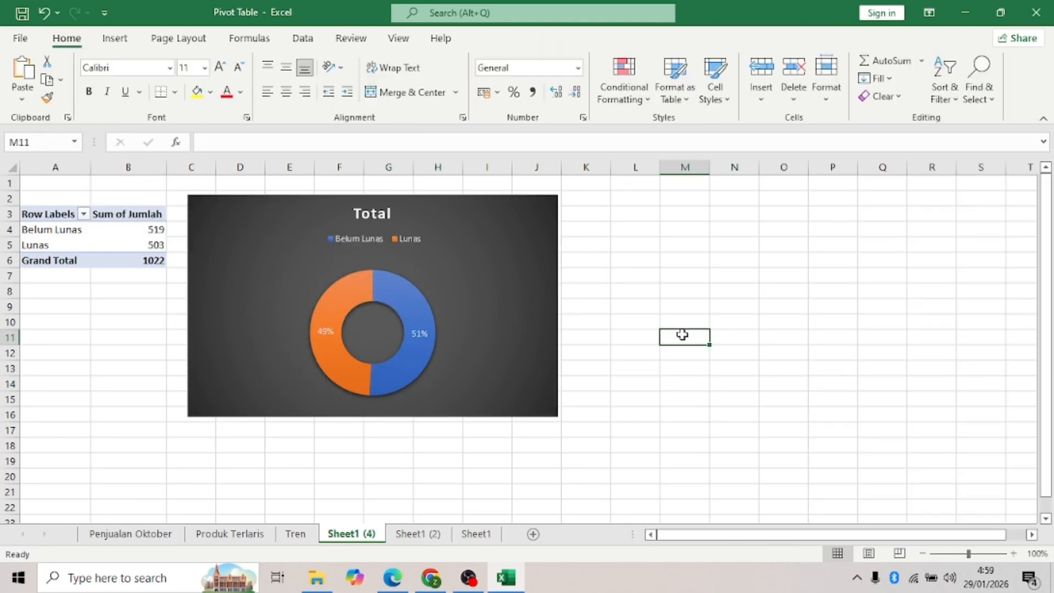
pyautogui.doubleClick(383, 213)
pyautogui.write('Pe')
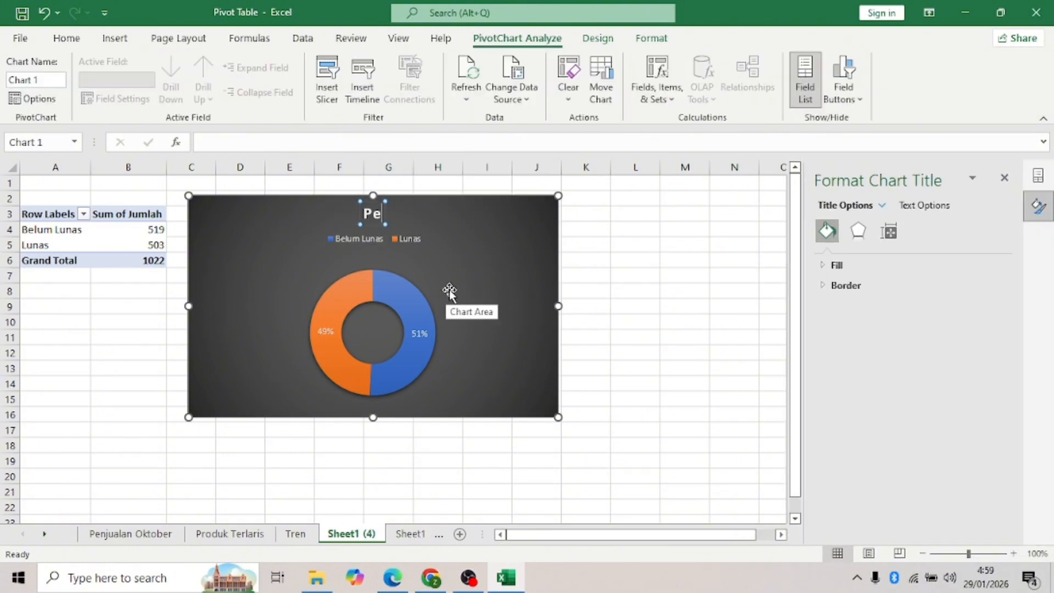
pyautogui.write('rsentase Status Pembayaran')
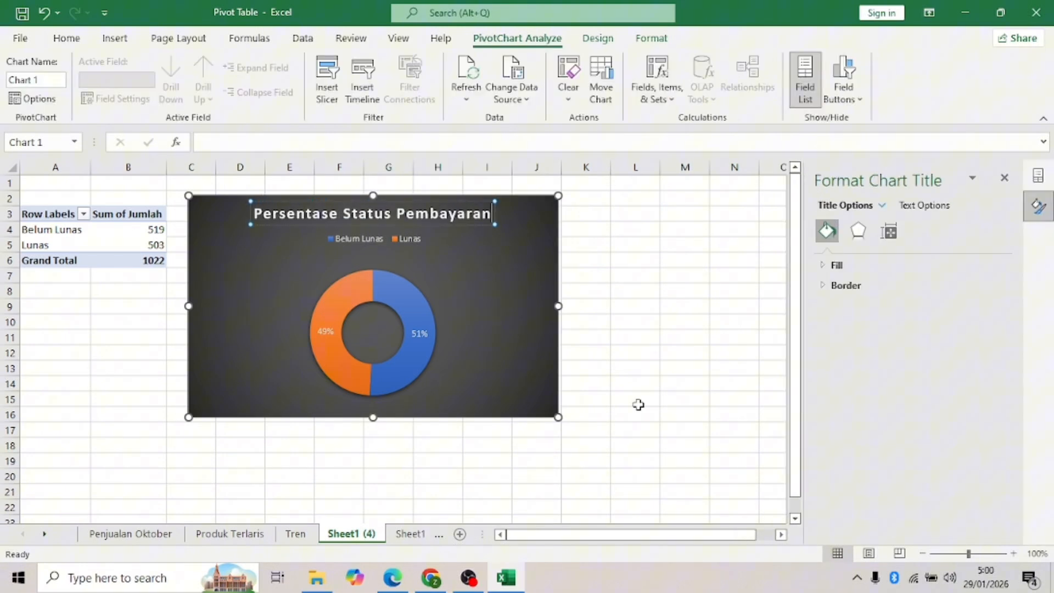
# - Rename Sheet1 (4) to Status Pembayaran, then go to Sheet1 (2) with its empty pivot
pyautogui.click(615, 434)
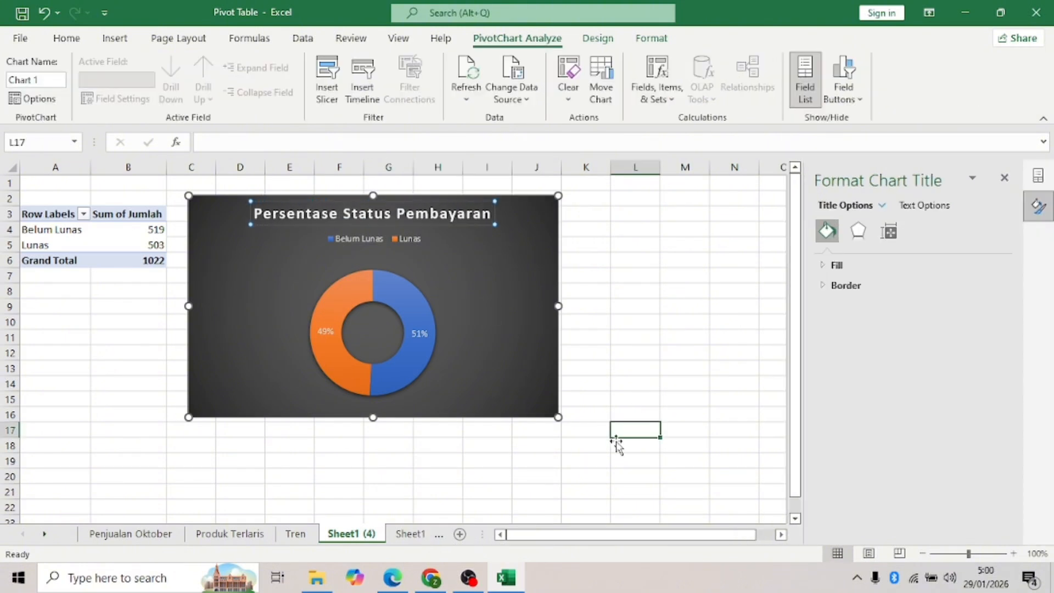
pyautogui.doubleClick(349, 534)
pyautogui.write('Status Pembayaran')
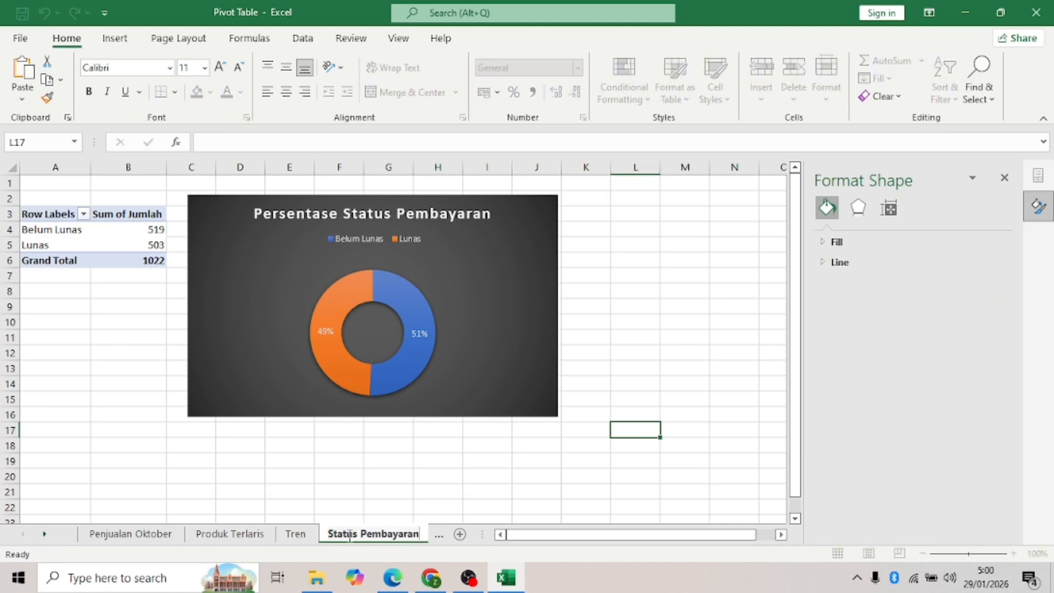
pyautogui.press('Return')
pyautogui.click(442, 535)
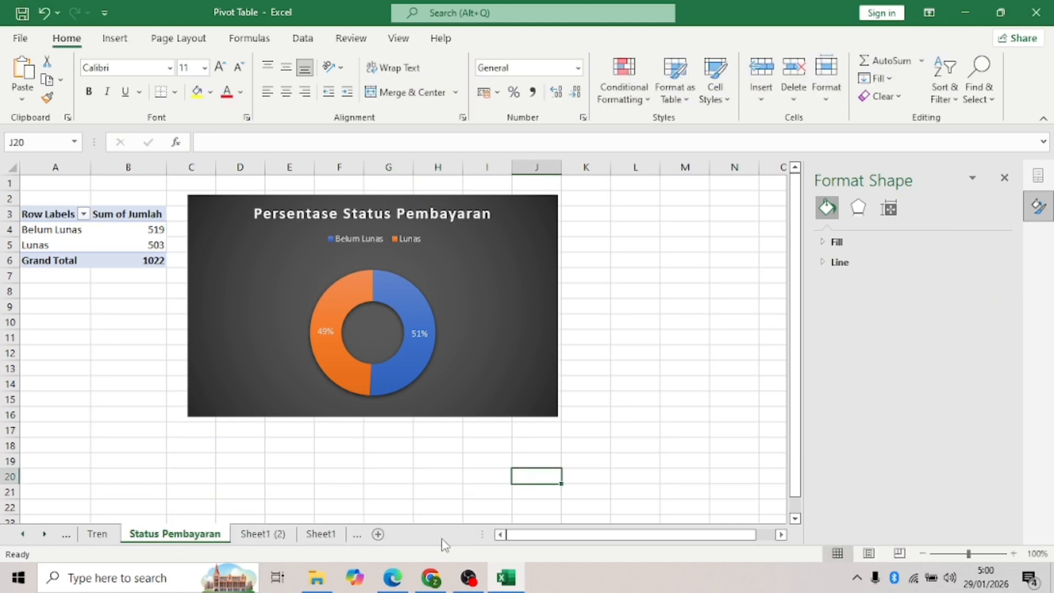
pyautogui.click(263, 535)
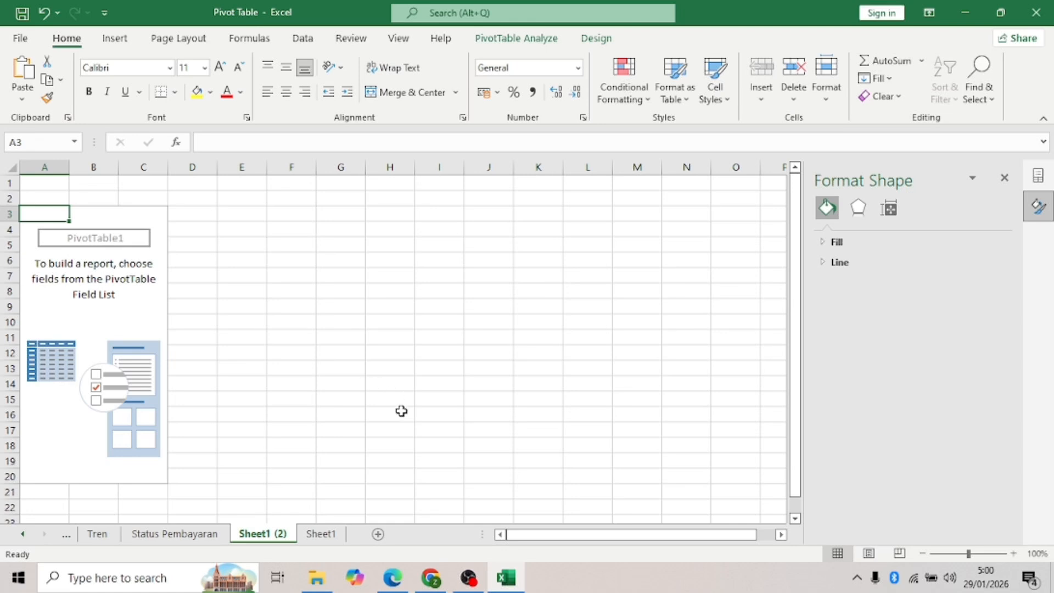
pyautogui.click(37, 264)
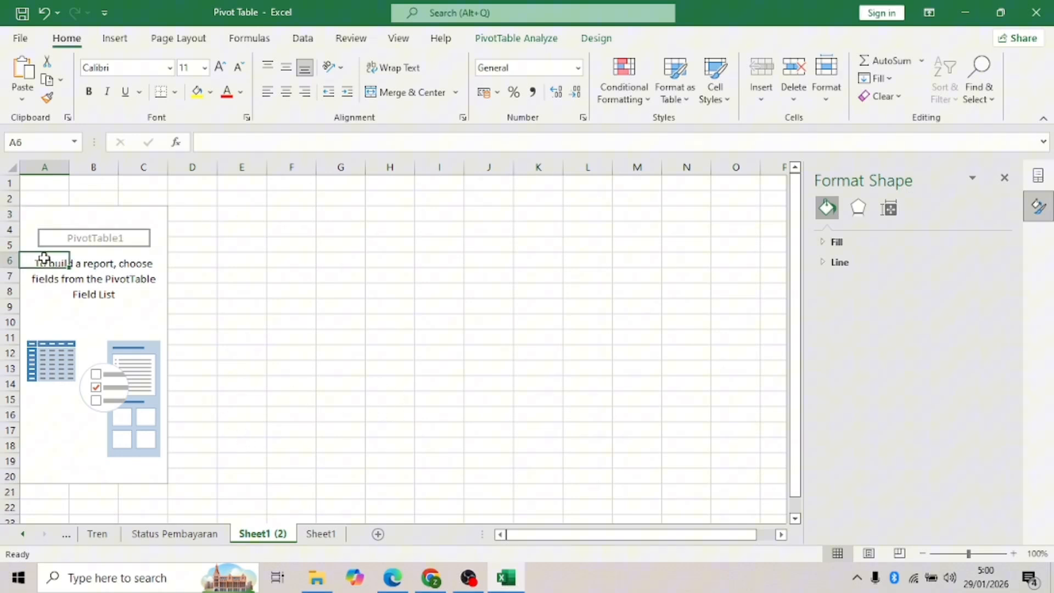
pyautogui.click(1003, 181)
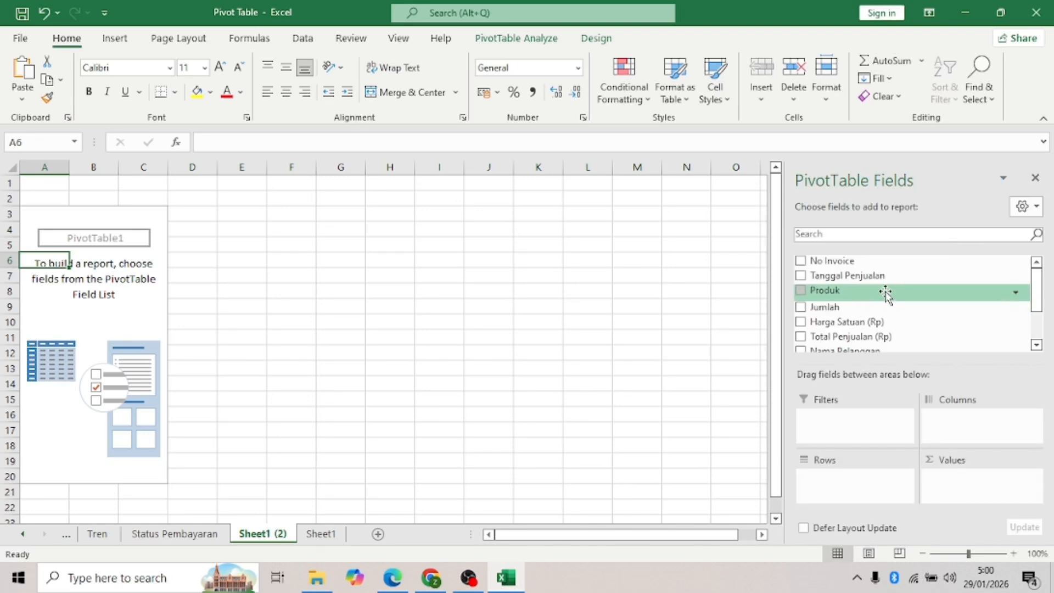
pyautogui.click(801, 336)
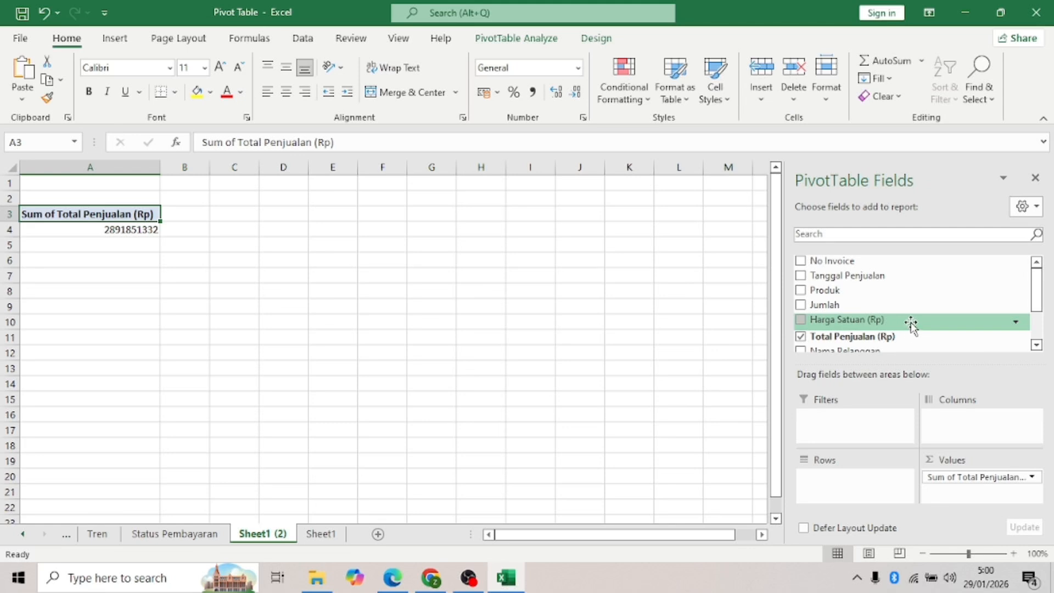
pyautogui.click(801, 306)
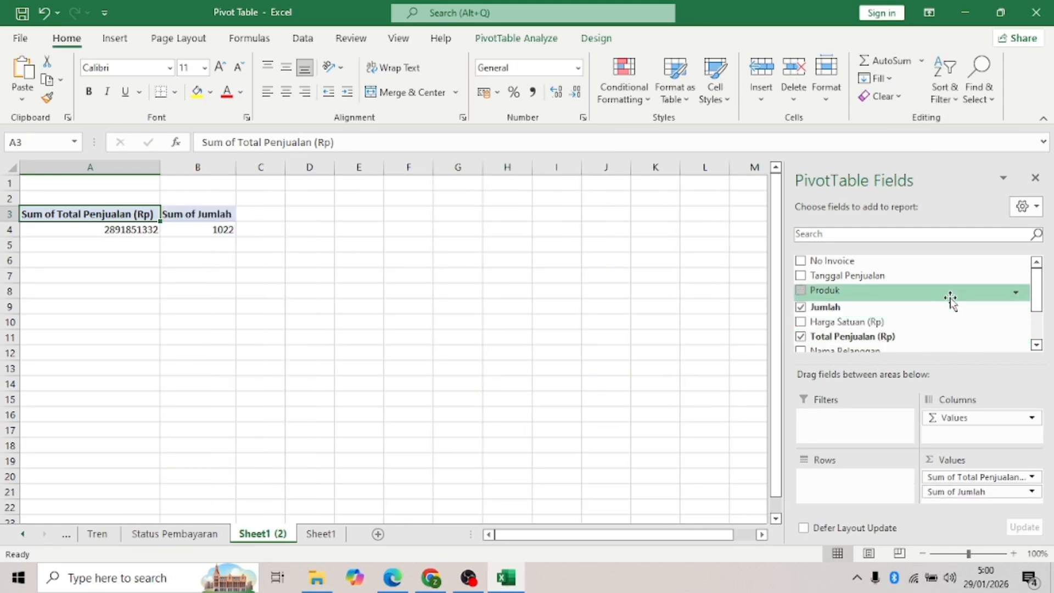
pyautogui.scroll(-2, 950, 300)
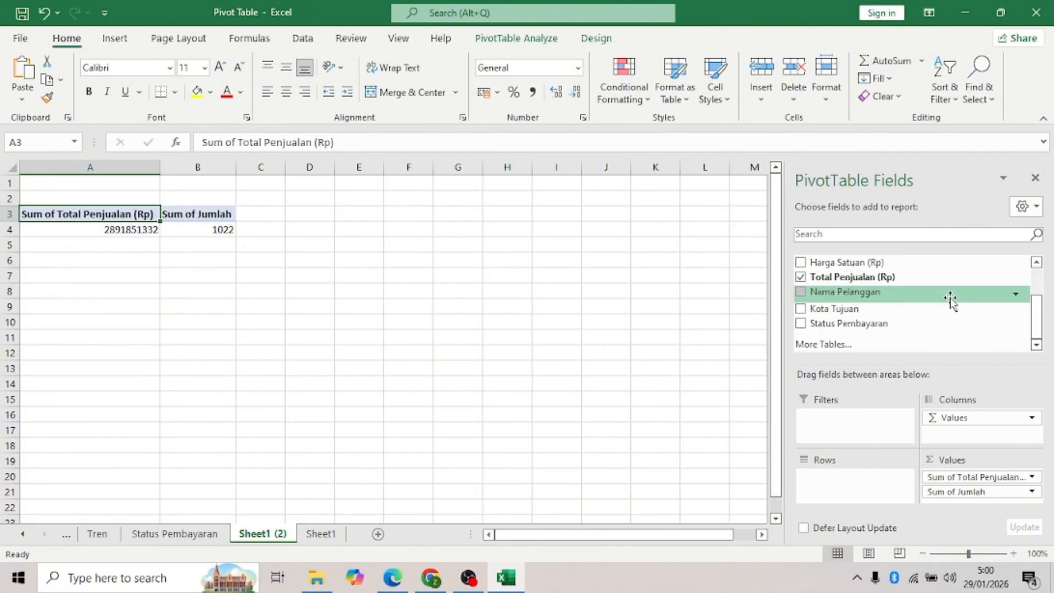
pyautogui.scroll(2, 951, 300)
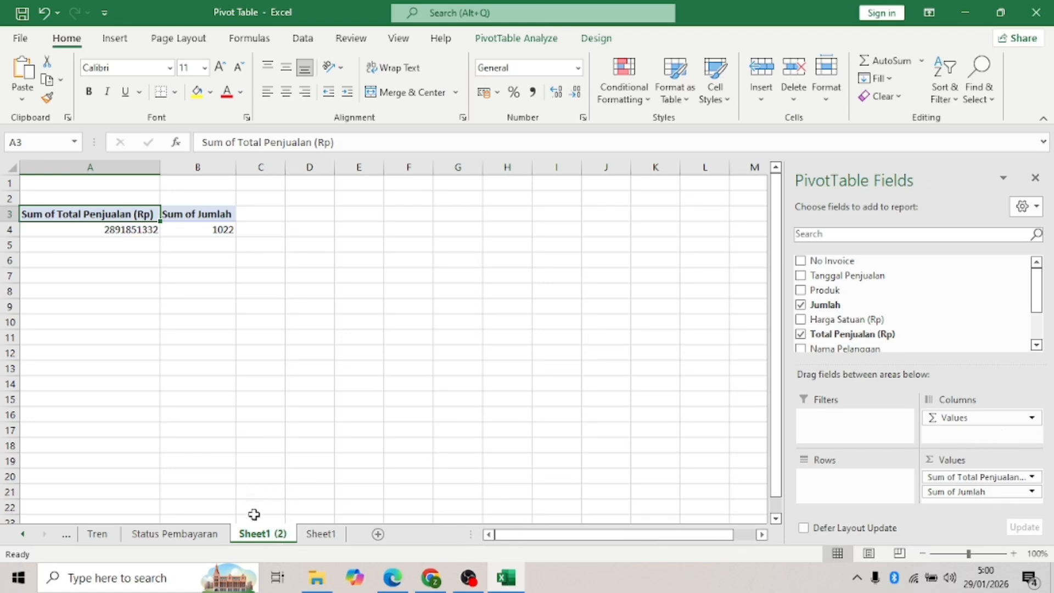
# - Rename Sheet1 (2) to Header and switch to Sheet1
pyautogui.doubleClick(262, 533)
pyautogui.write('Header')
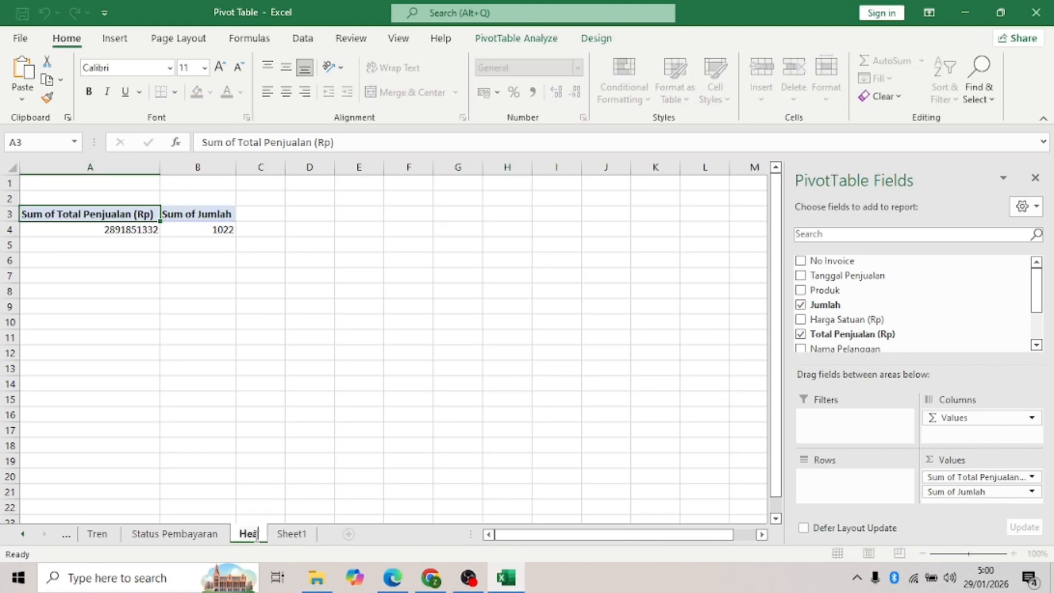
pyautogui.click(342, 472)
pyautogui.click(314, 539)
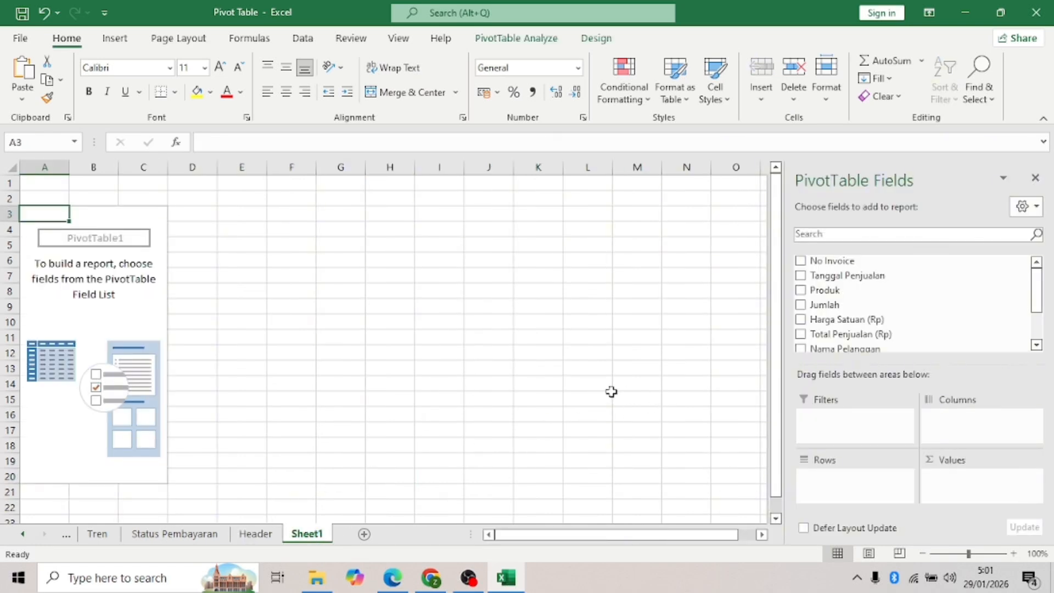
# - Delete Sheet1 and its empty pivot, then go back to the Penjualan Oktober sheet
pyautogui.rightClick(308, 533)
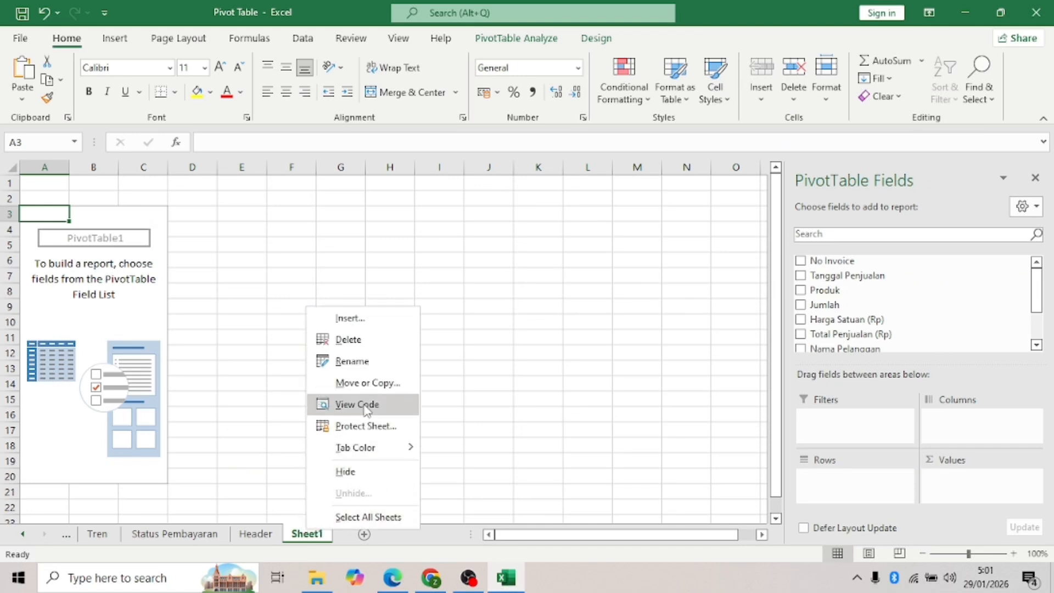
pyautogui.click(357, 339)
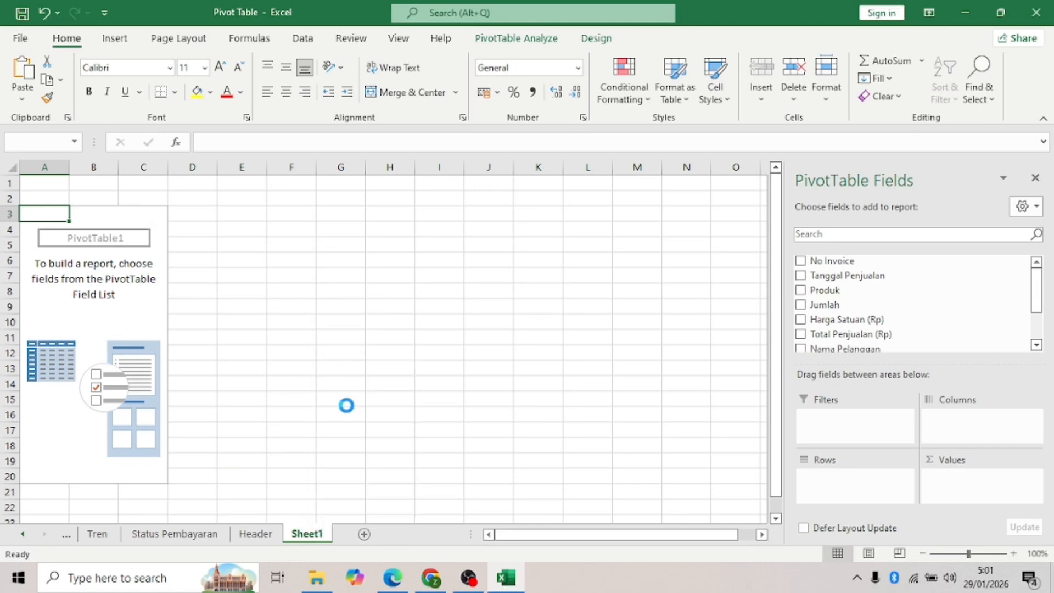
pyautogui.click(499, 332)
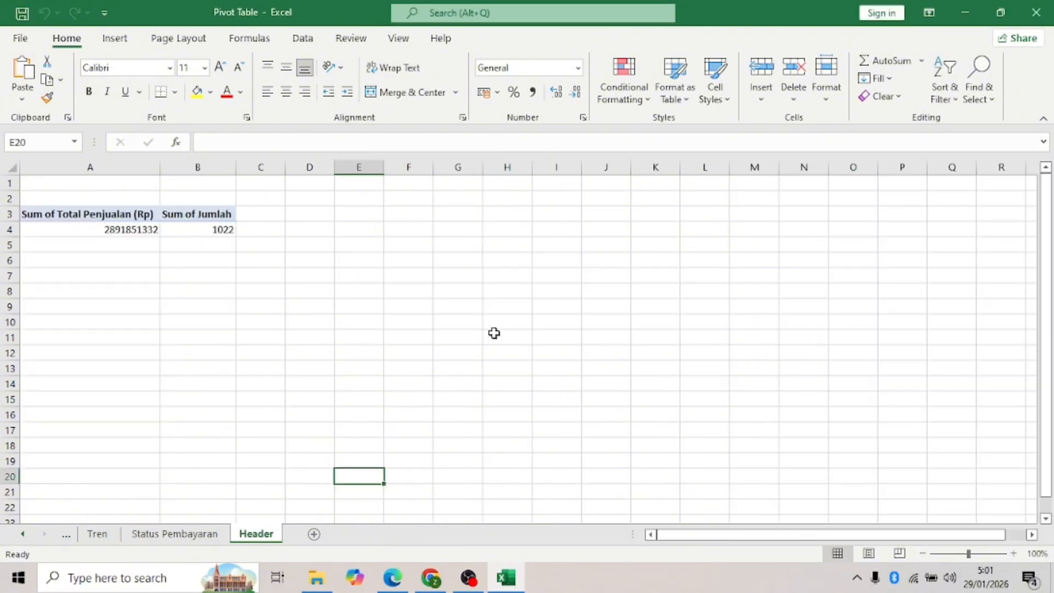
pyautogui.click(66, 539)
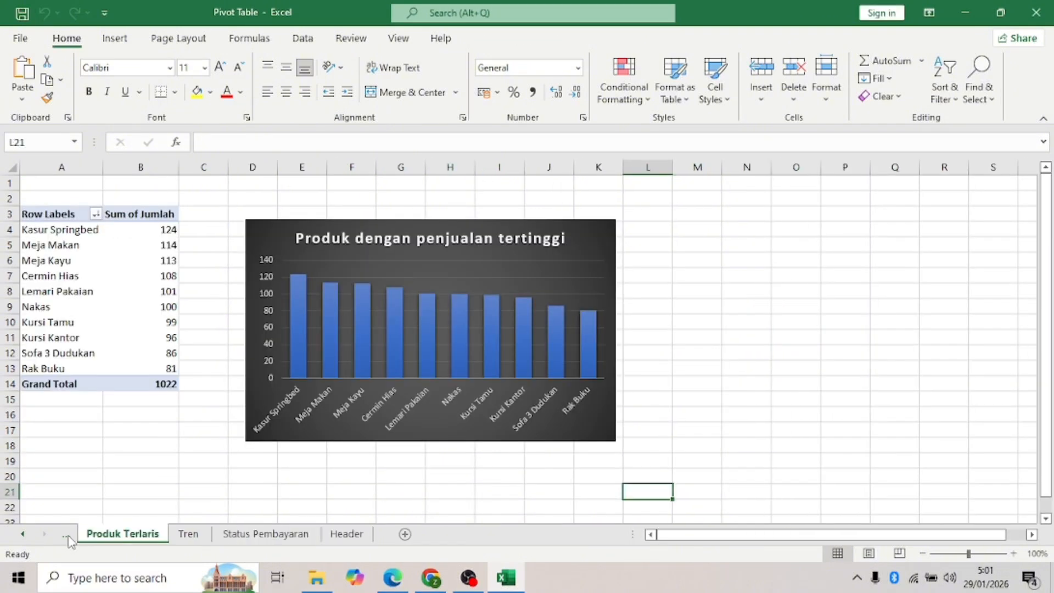
pyautogui.click(67, 537)
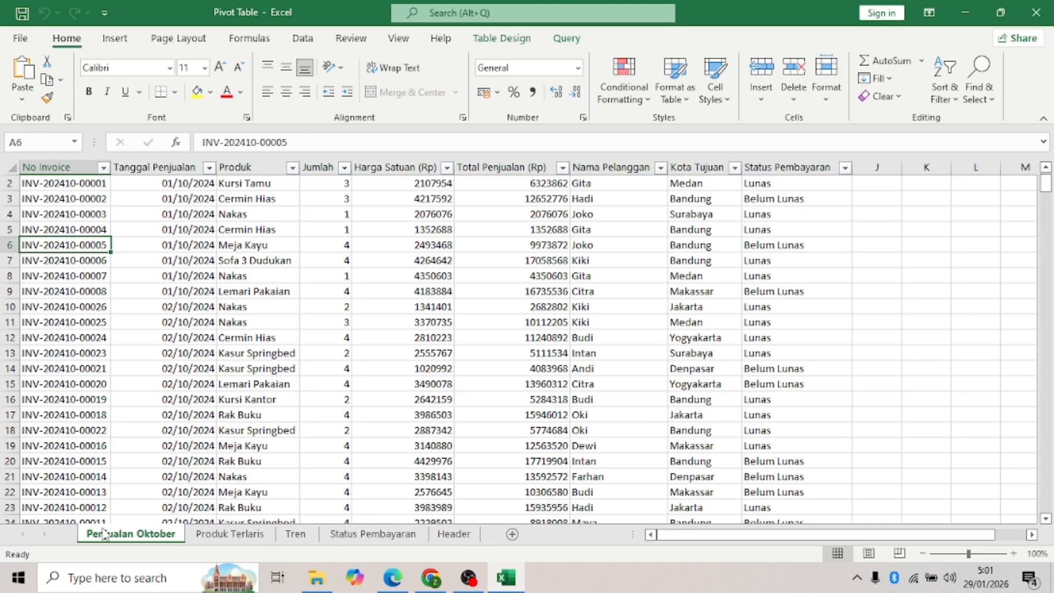
# - Add Sheet6 as the first sheet and type the heading 'Dashboard Penjualan Bulan Oktober' in A1
pyautogui.click(511, 535)
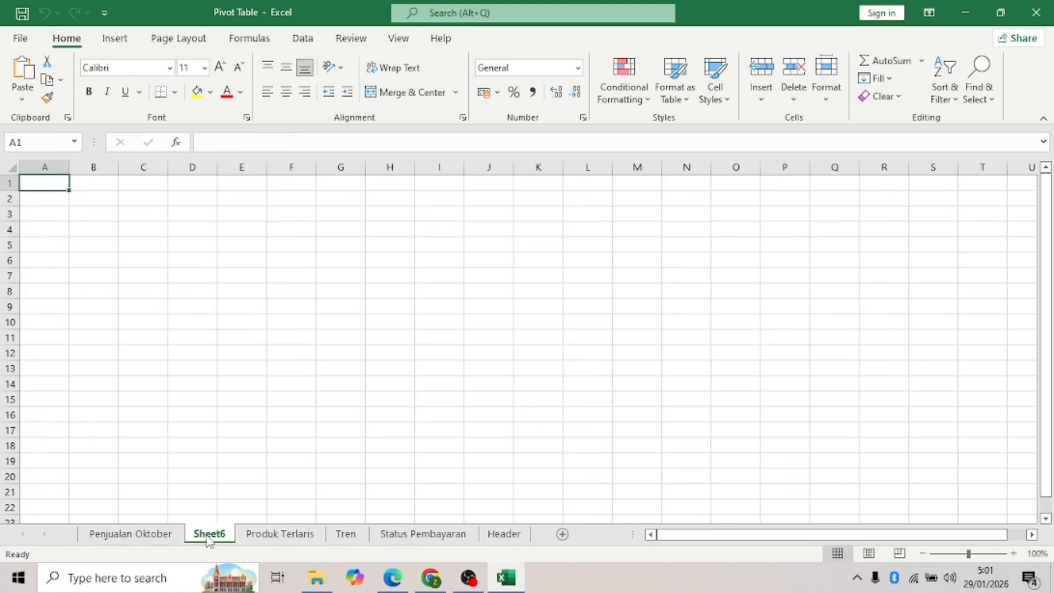
pyautogui.moveTo(214, 539); pyautogui.dragTo(93, 533)
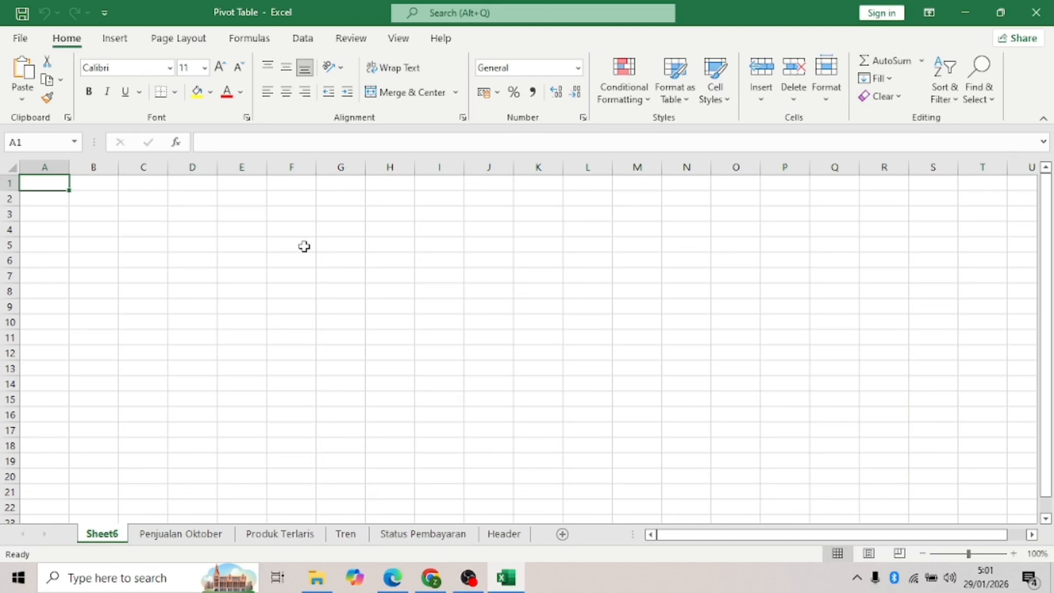
pyautogui.write('Das')
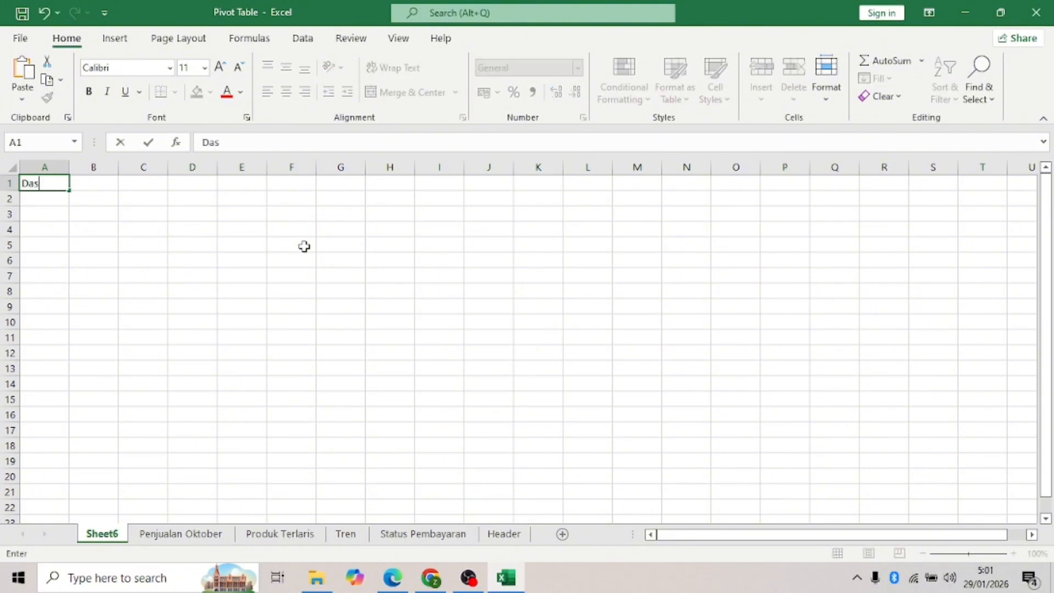
pyautogui.write('hboard Penjualan Bulan Oktobe')
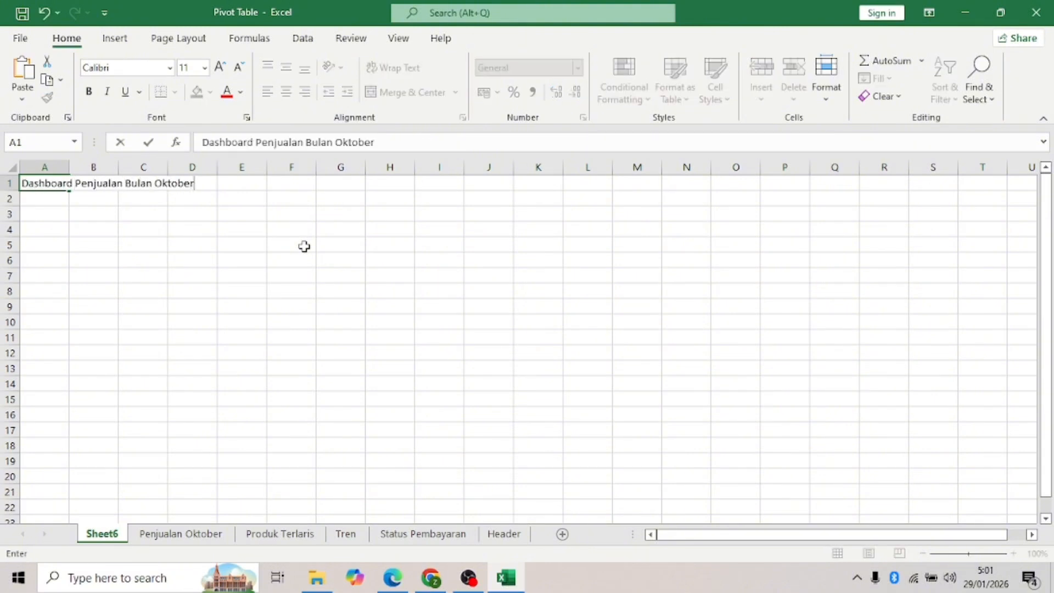
pyautogui.write('r')
# - Enter the labels Total Penjualan in A2 and Jumlah Produk Terjual in K2
pyautogui.click(304, 246)
pyautogui.click(47, 203)
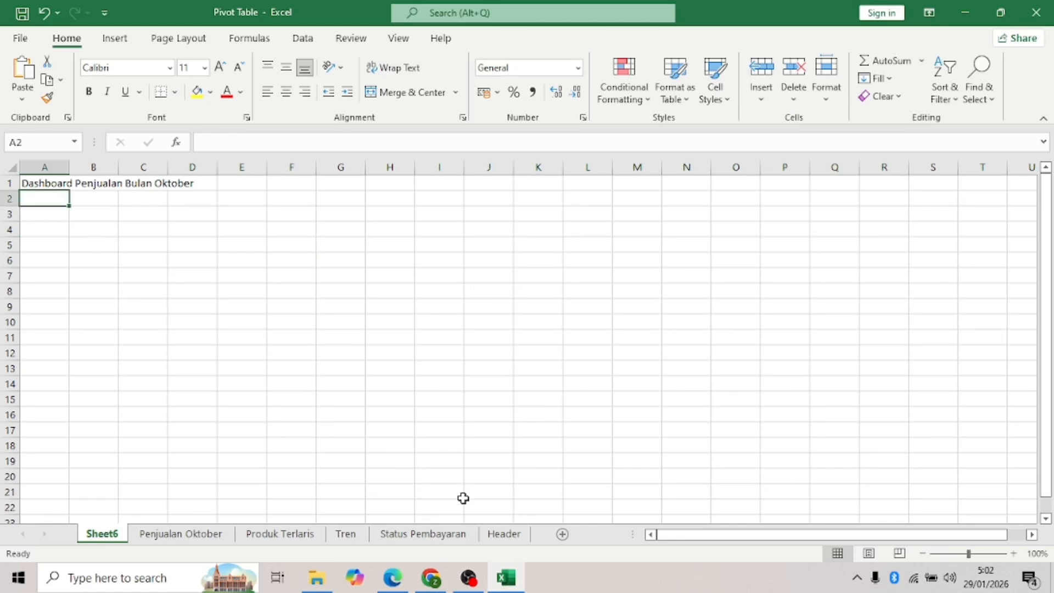
pyautogui.click(497, 537)
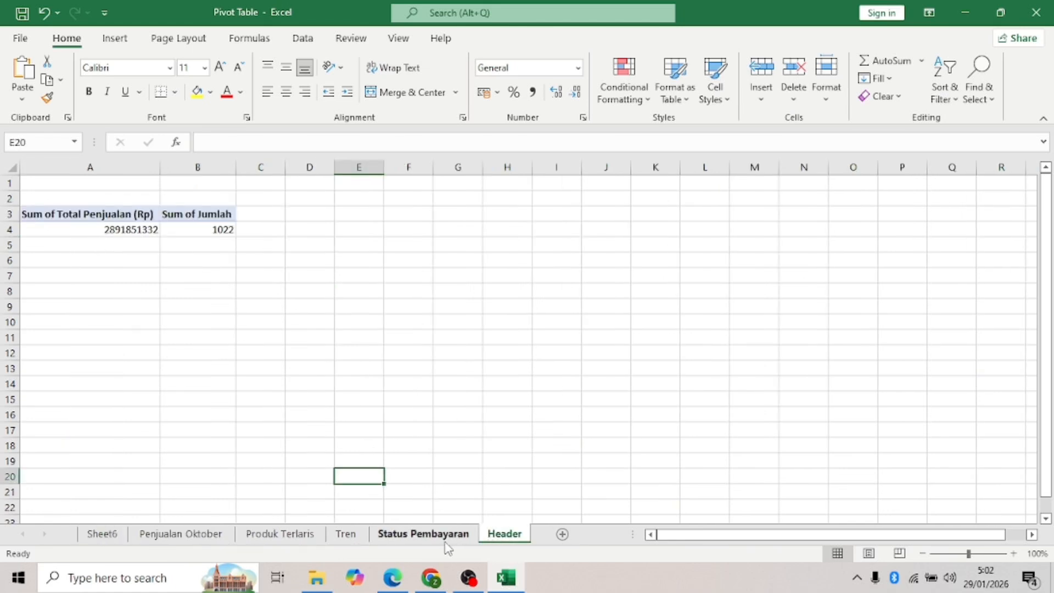
pyautogui.click(107, 541)
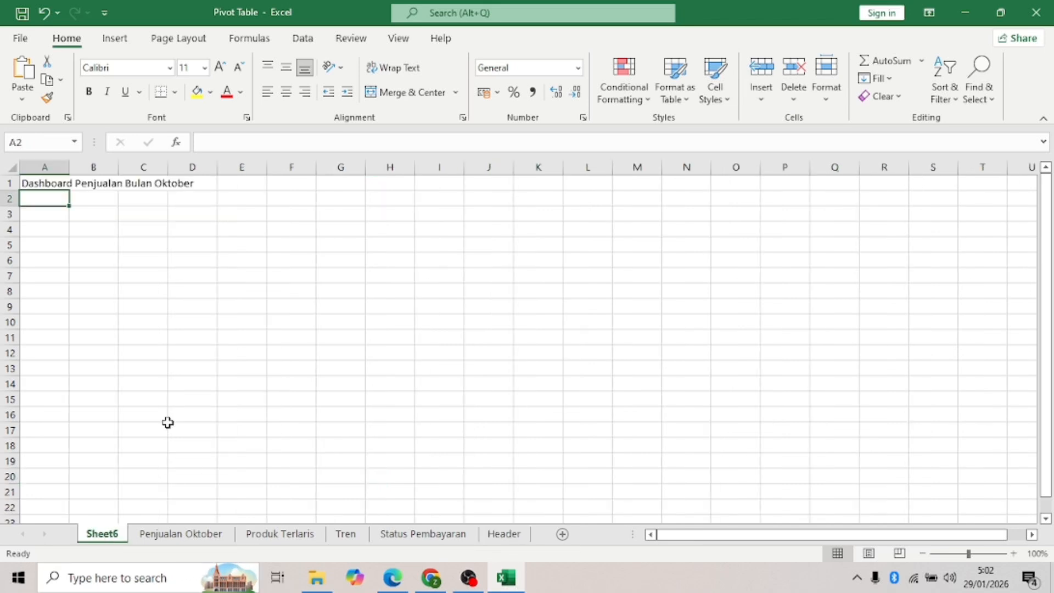
pyautogui.write('Total Penjualan')
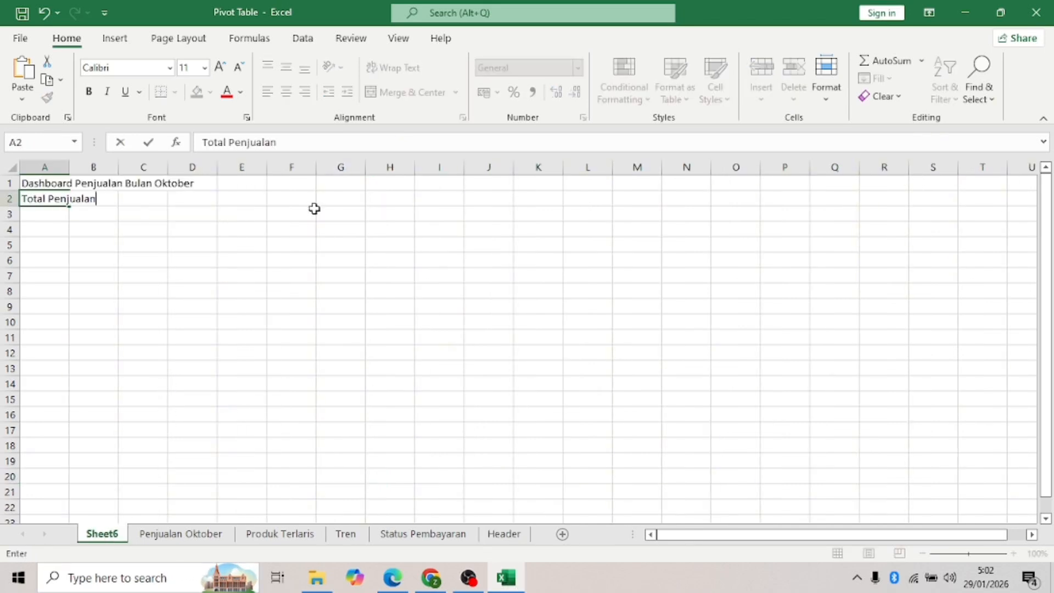
pyautogui.click(549, 200)
pyautogui.write('Jumlah Produk Terjual')
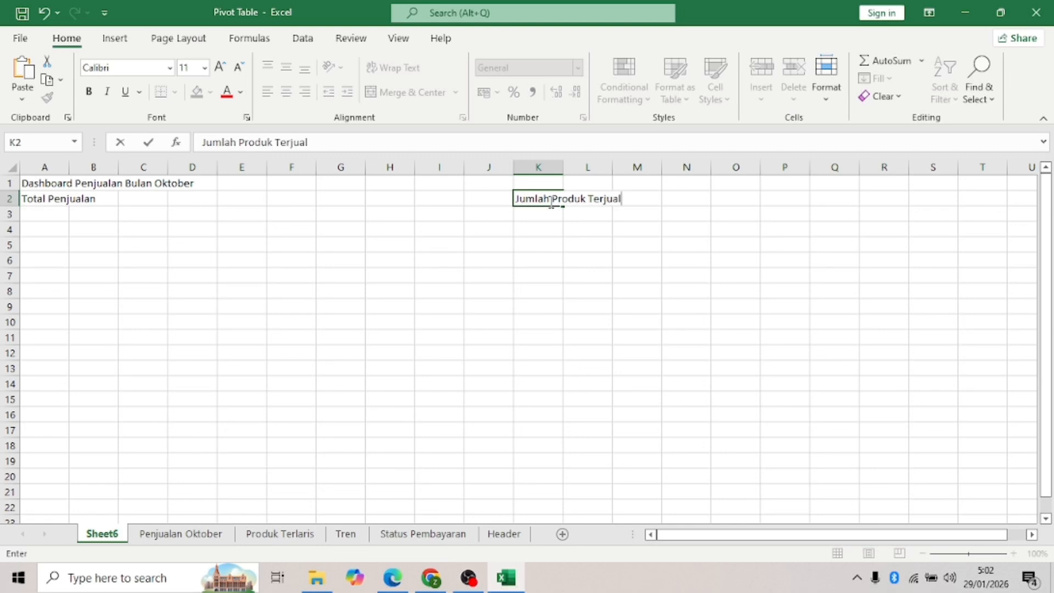
# - Link A3 by formula to the total sales value in the Header pivot
pyautogui.click(55, 215)
pyautogui.write('=')
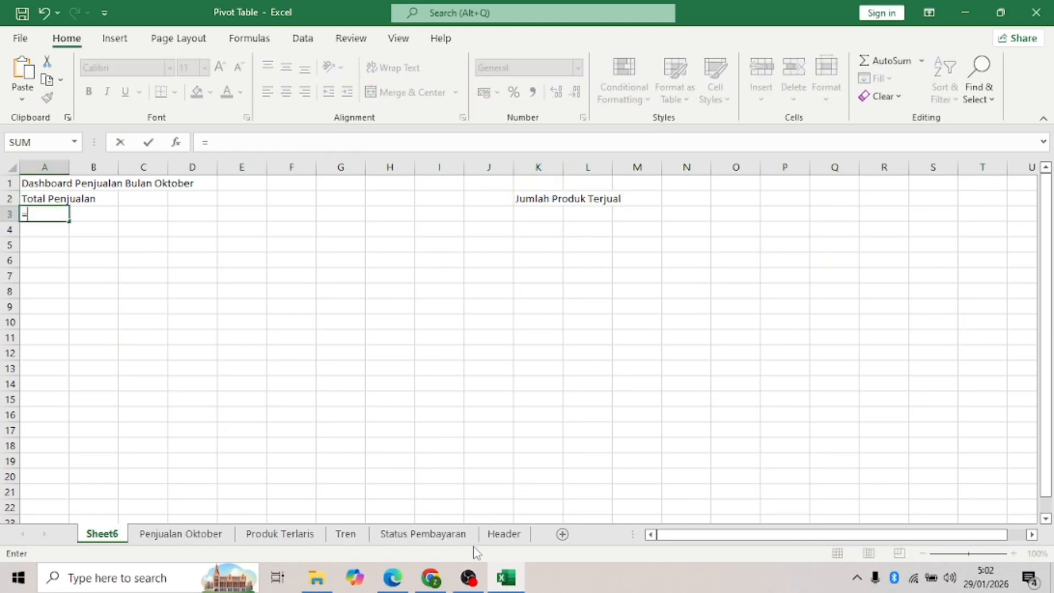
pyautogui.click(505, 538)
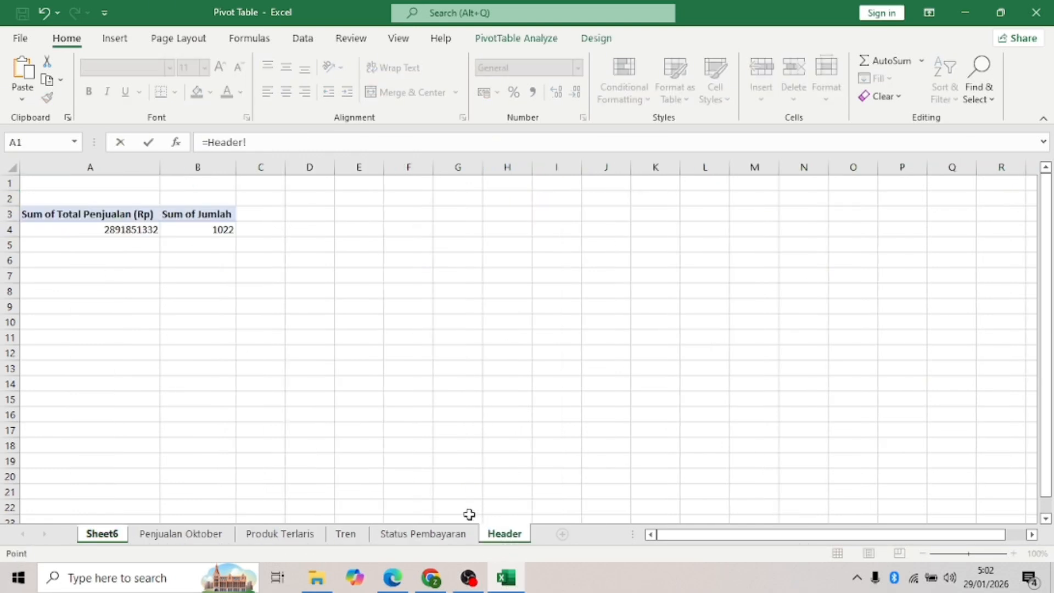
pyautogui.click(133, 229)
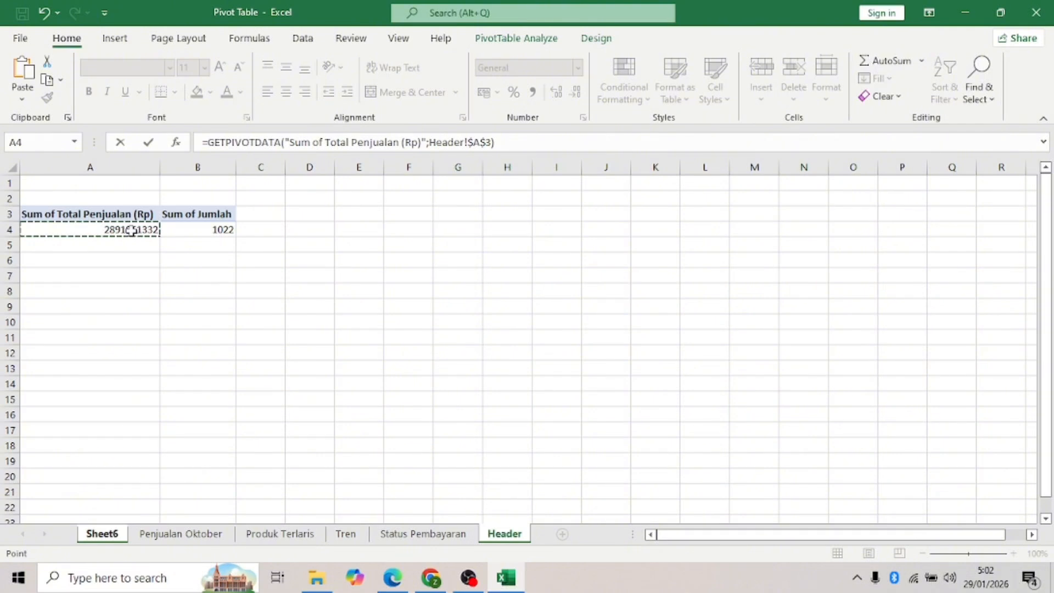
pyautogui.press('Return')
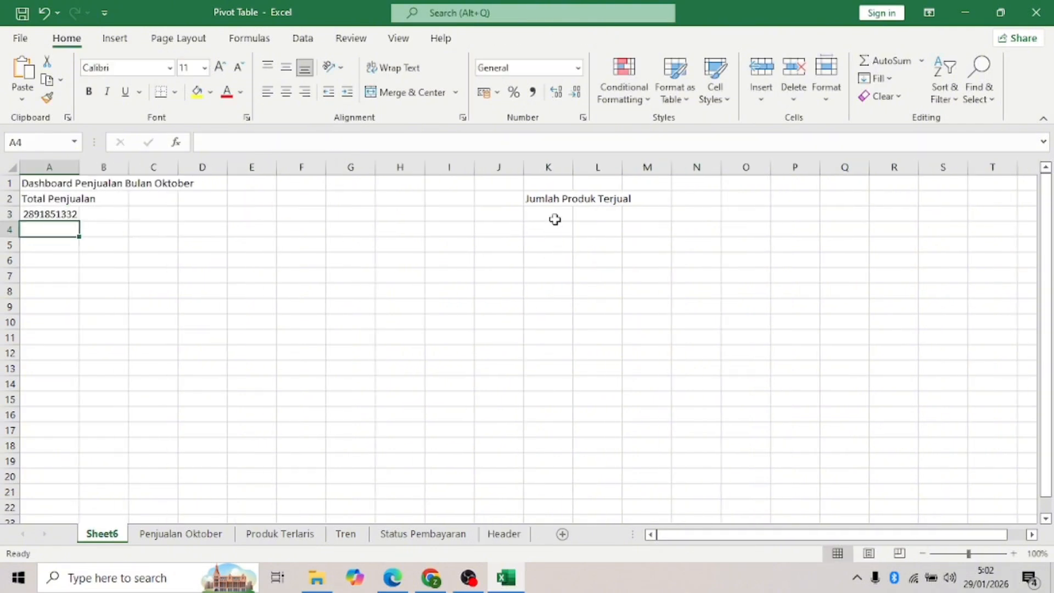
# - Link K3 by formula to the Header pivot's Sum of Jumlah (1022)
pyautogui.click(555, 218)
pyautogui.write('=')
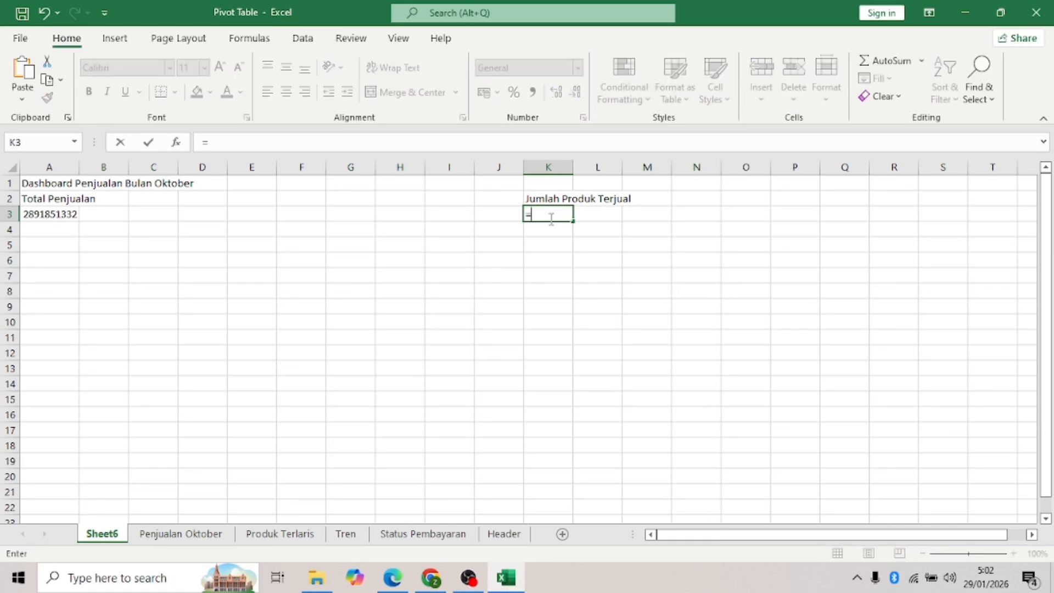
pyautogui.click(506, 533)
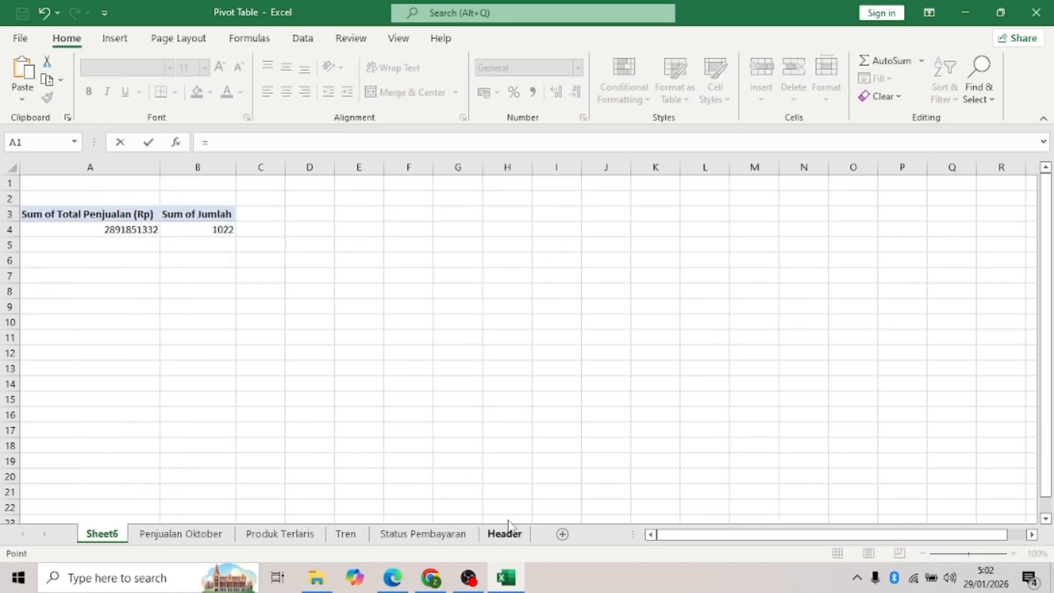
pyautogui.click(225, 227)
pyautogui.press('Return')
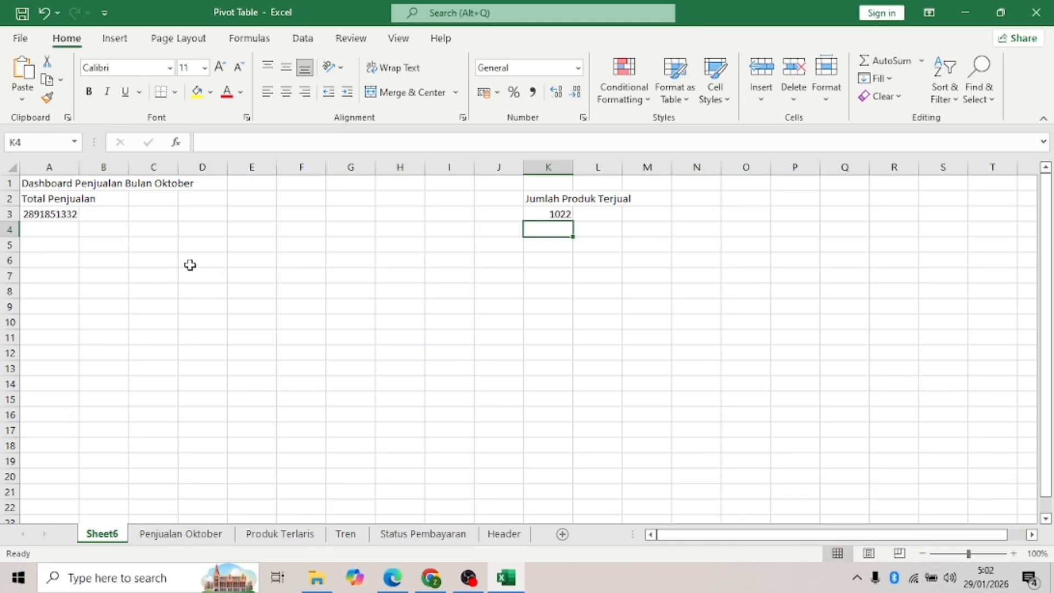
# - Format A3 as Rupiah accounting with no decimals (Rp 2.891.851.332)
pyautogui.click(48, 215)
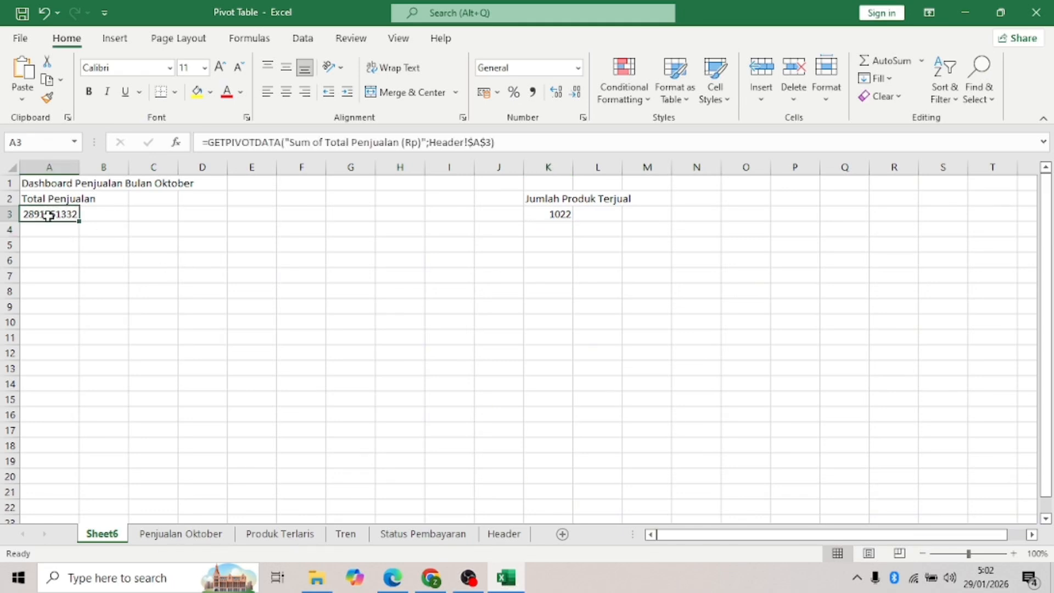
pyautogui.click(497, 92)
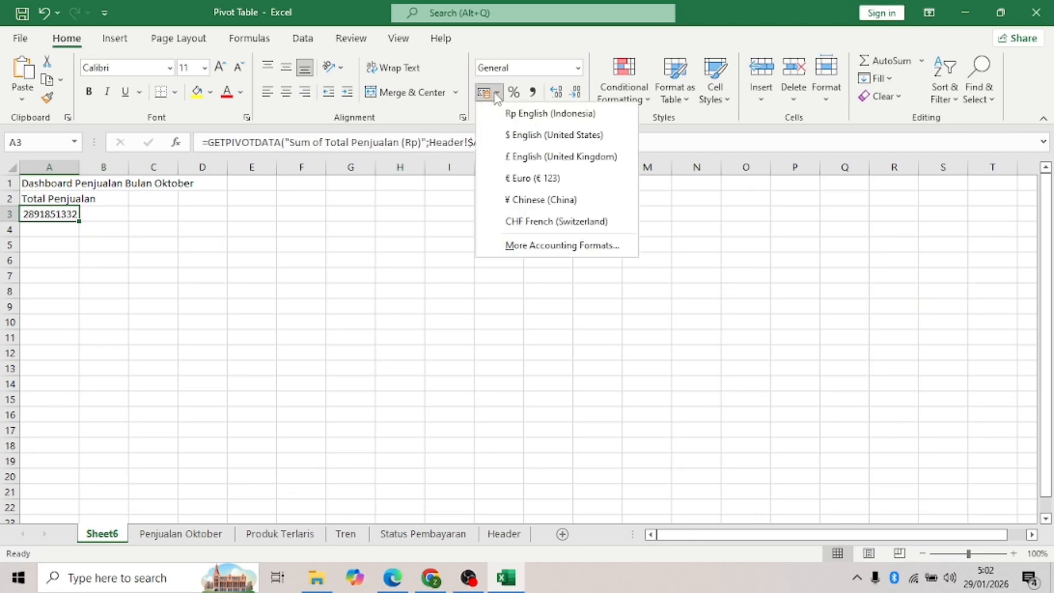
pyautogui.click(549, 113)
pyautogui.click(349, 259)
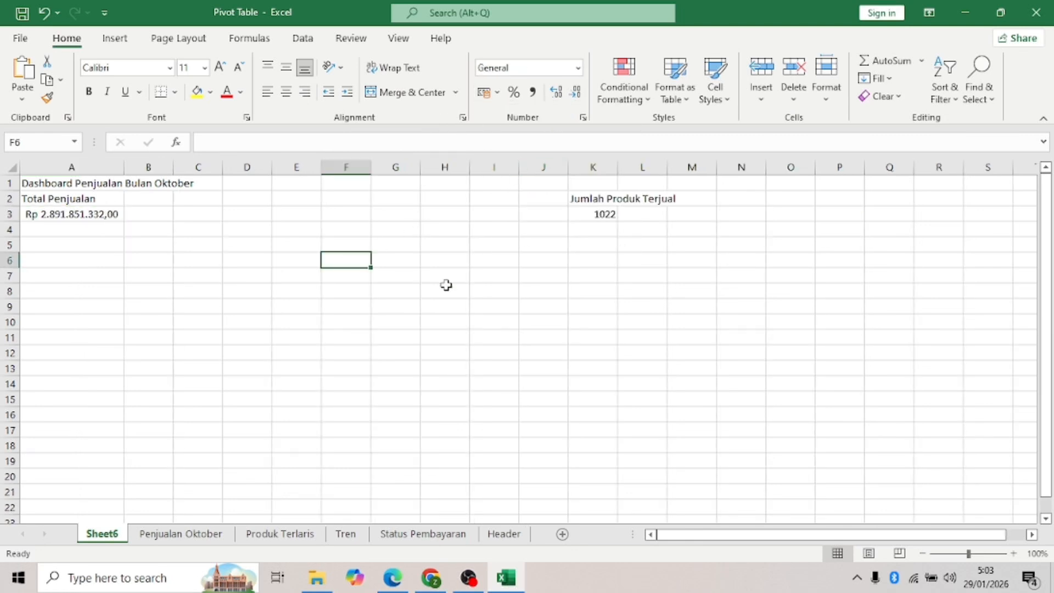
pyautogui.click(54, 213)
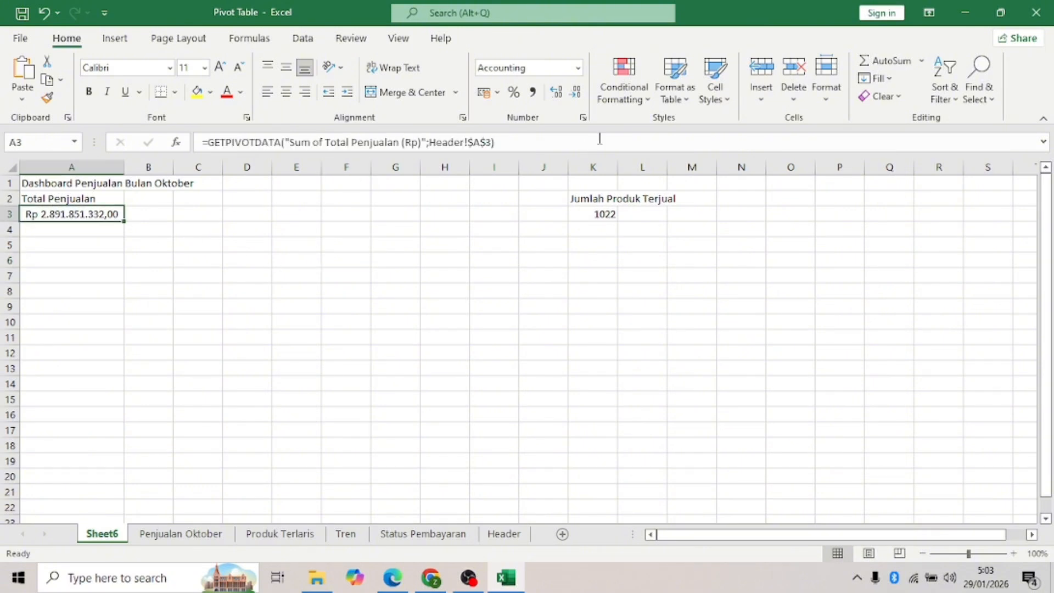
pyautogui.click(576, 92)
pyautogui.click(577, 94)
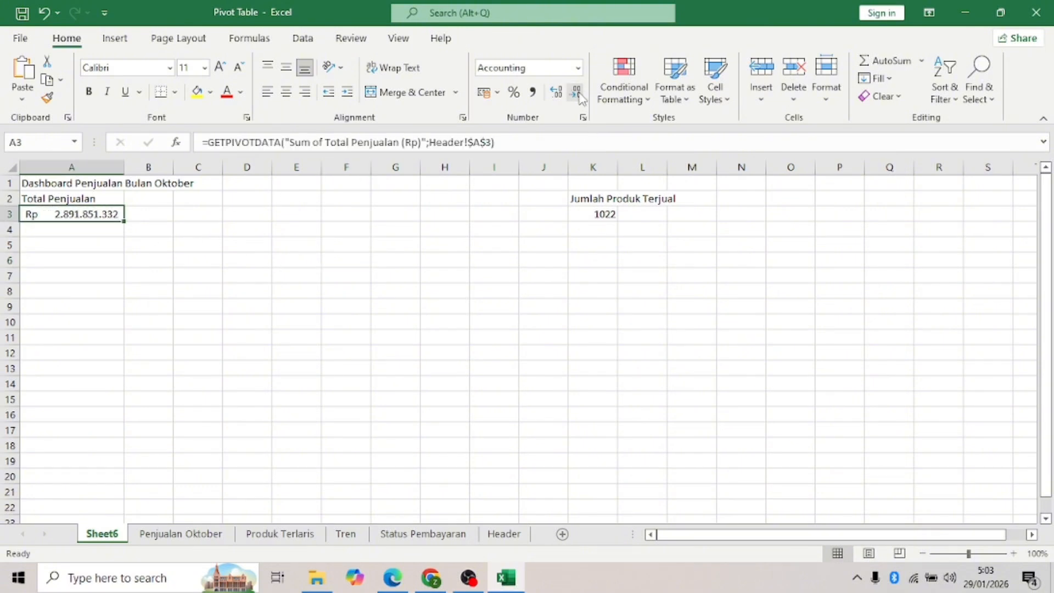
pyautogui.click(414, 284)
# - Check the A3 total sales formula, then go to the Penjualan Oktober sheet
pyautogui.click(96, 258)
pyautogui.click(112, 238)
pyautogui.click(111, 216)
pyautogui.click(181, 534)
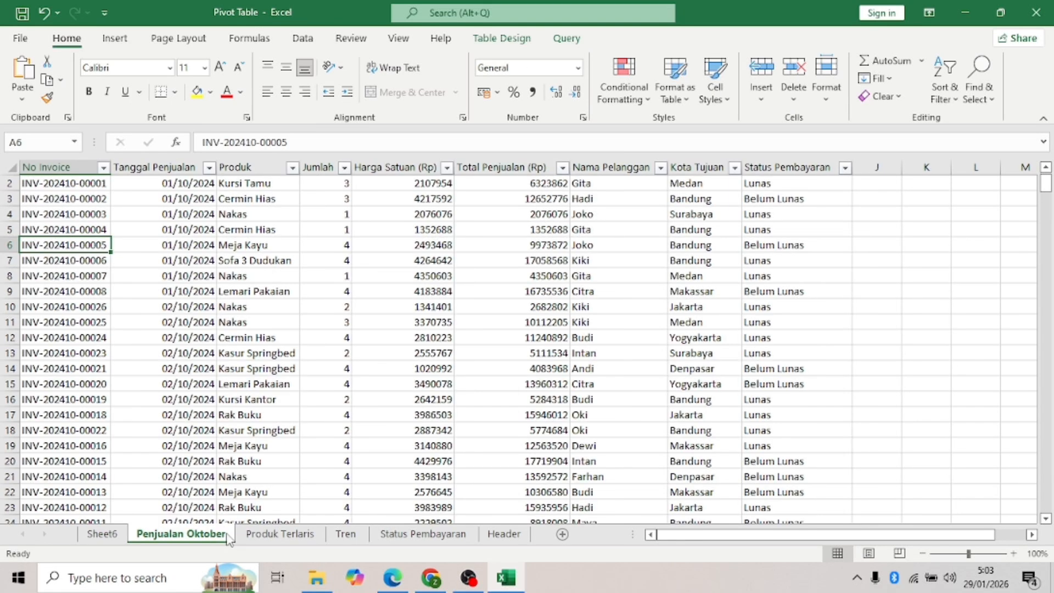
# - Copy the top-products column chart from Produk Terlaris to Sheet6 at A5
pyautogui.click(280, 533)
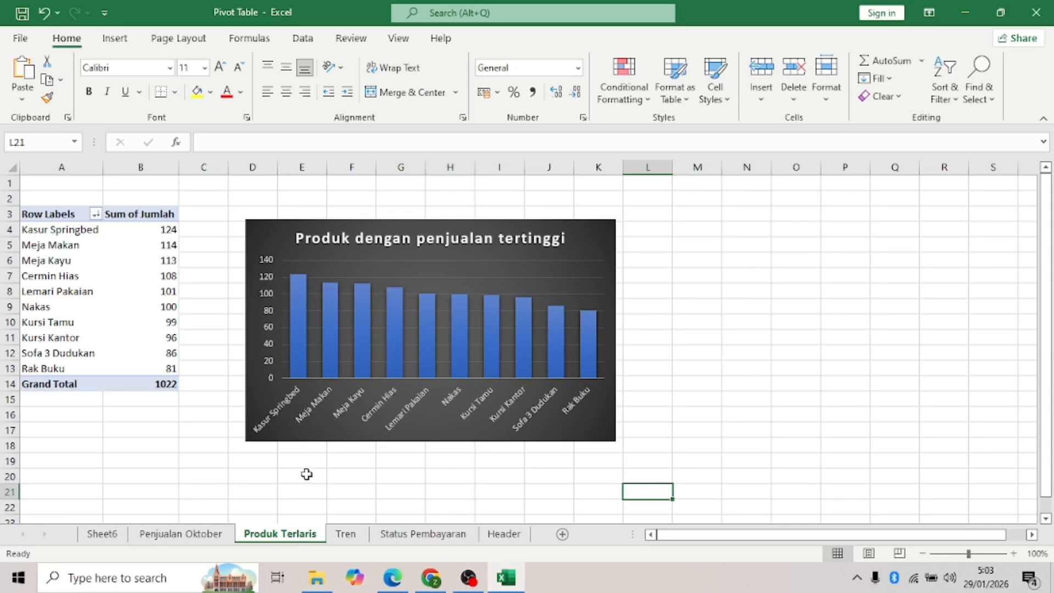
pyautogui.click(267, 230)
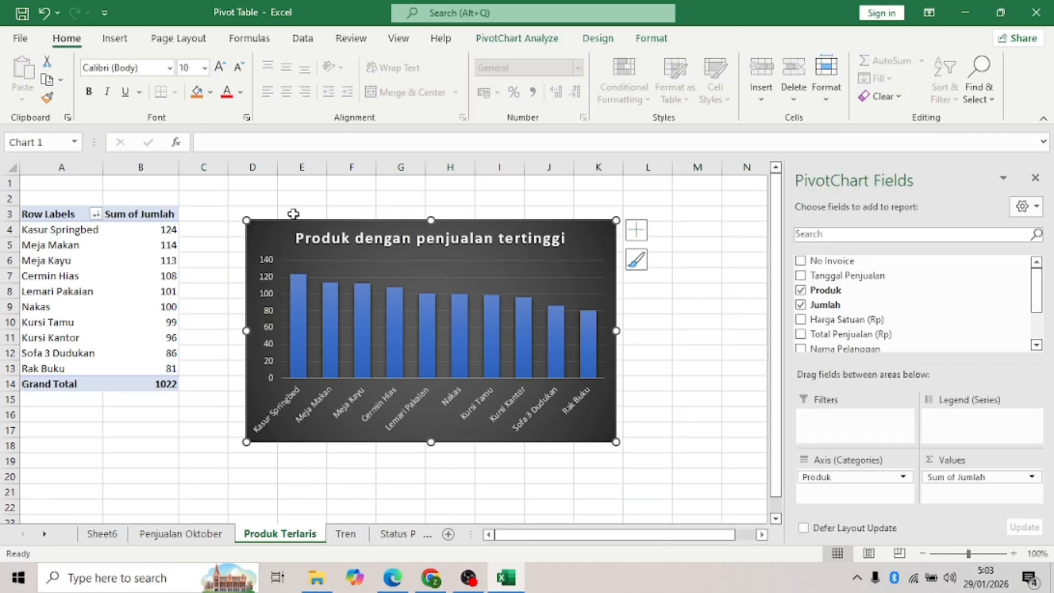
pyautogui.hotkey('ctrl', 'c')
pyautogui.click(102, 533)
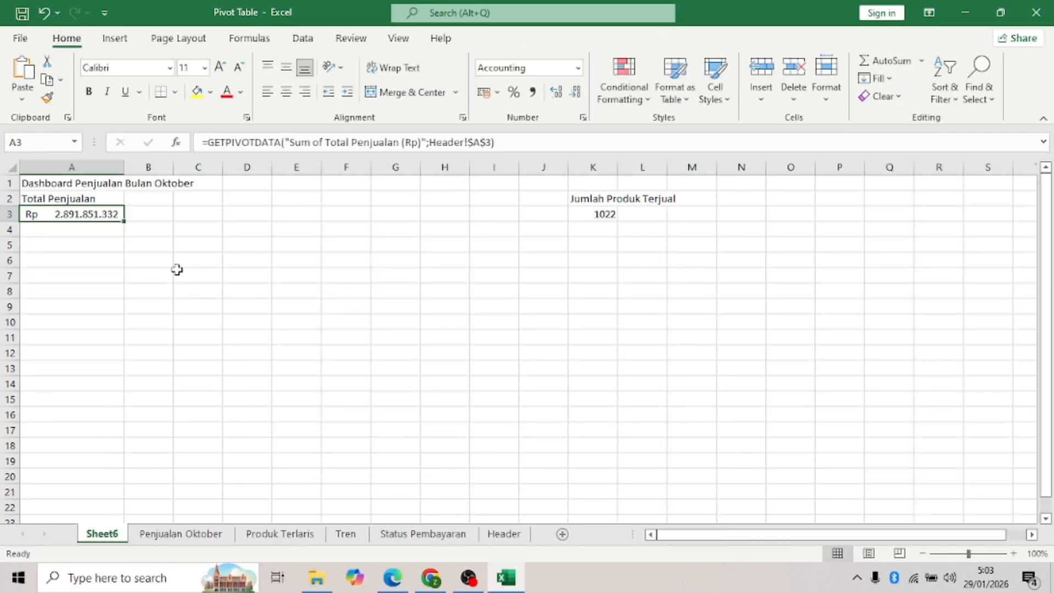
pyautogui.click(99, 250)
pyautogui.hotkey('ctrl', 'v')
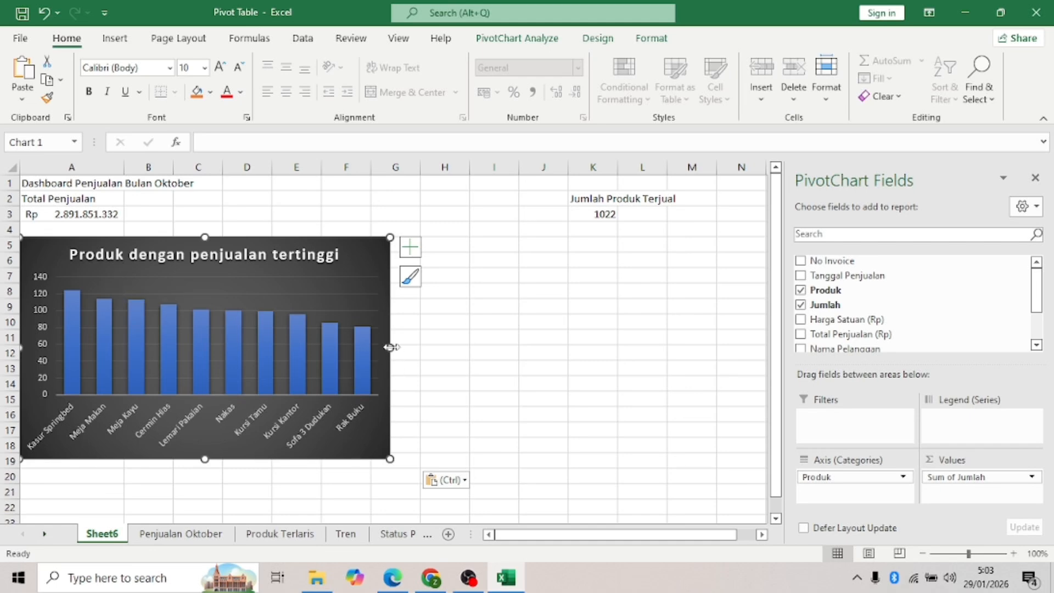
# - Copy the Tren Bulan Oktober line chart to Sheet6 at G5 and narrow it
pyautogui.click(345, 534)
pyautogui.click(327, 230)
pyautogui.hotkey('ctrl', 'c')
pyautogui.click(102, 534)
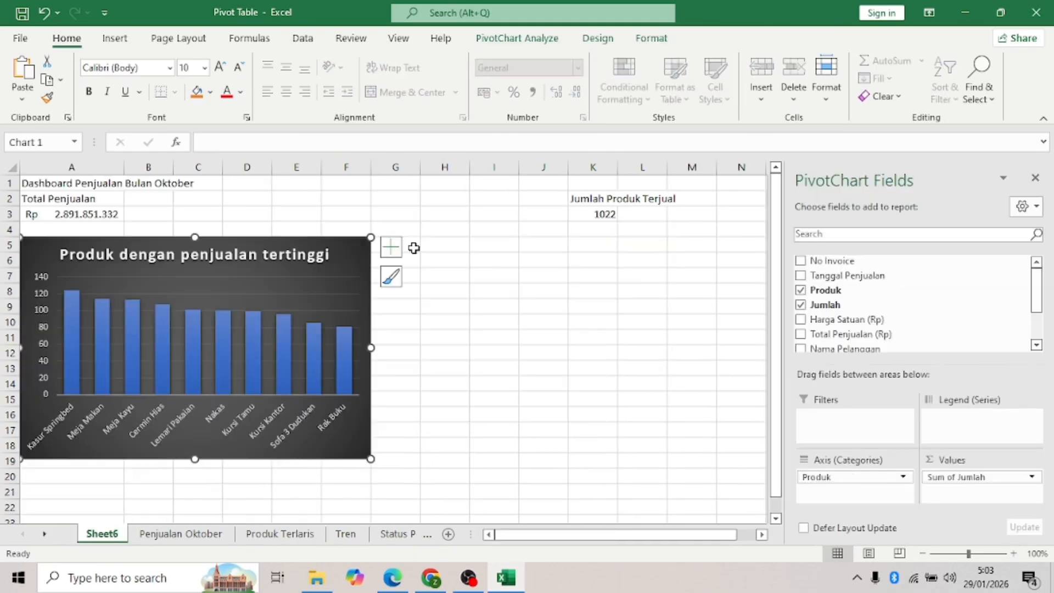
pyautogui.click(412, 246)
pyautogui.hotkey('ctrl', 'v')
pyautogui.moveTo(743, 348); pyautogui.dragTo(718, 348)
# - Copy the payment-status doughnut chart to Sheet6 at N5
pyautogui.click(1036, 177)
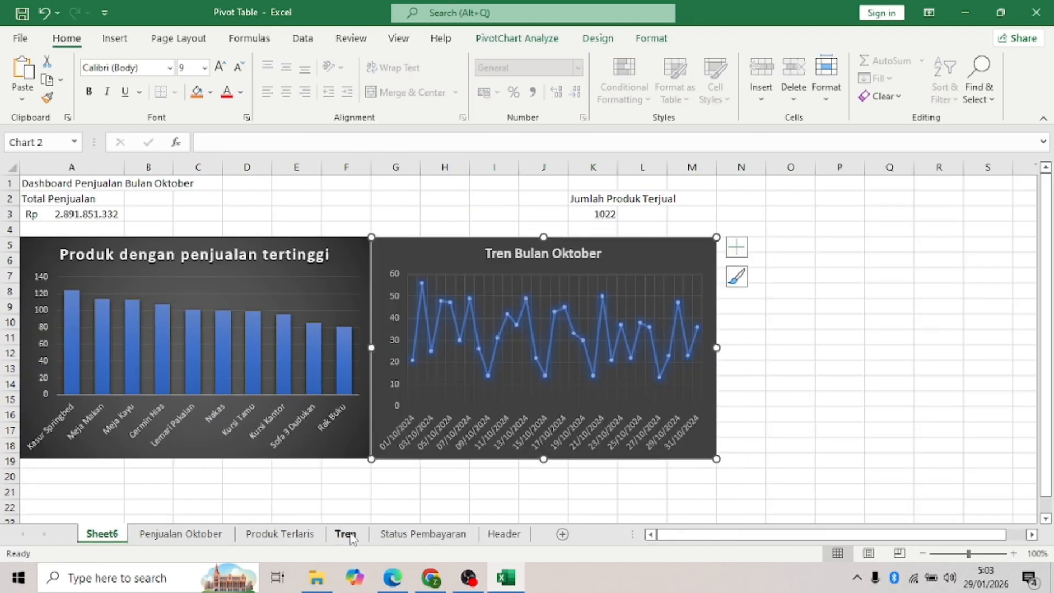
pyautogui.click(423, 534)
pyautogui.hotkey('ctrl', 'c')
pyautogui.click(102, 534)
pyautogui.click(746, 245)
pyautogui.hotkey('ctrl', 'v')
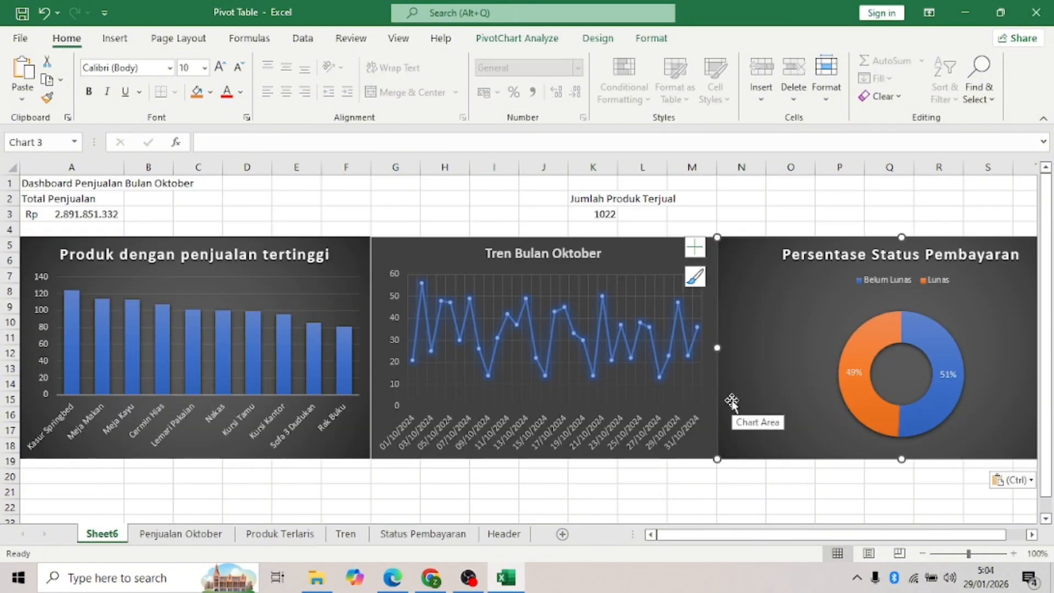
# - Resize the doughnut to fit beside the trend chart and select row 1
pyautogui.click(904, 215)
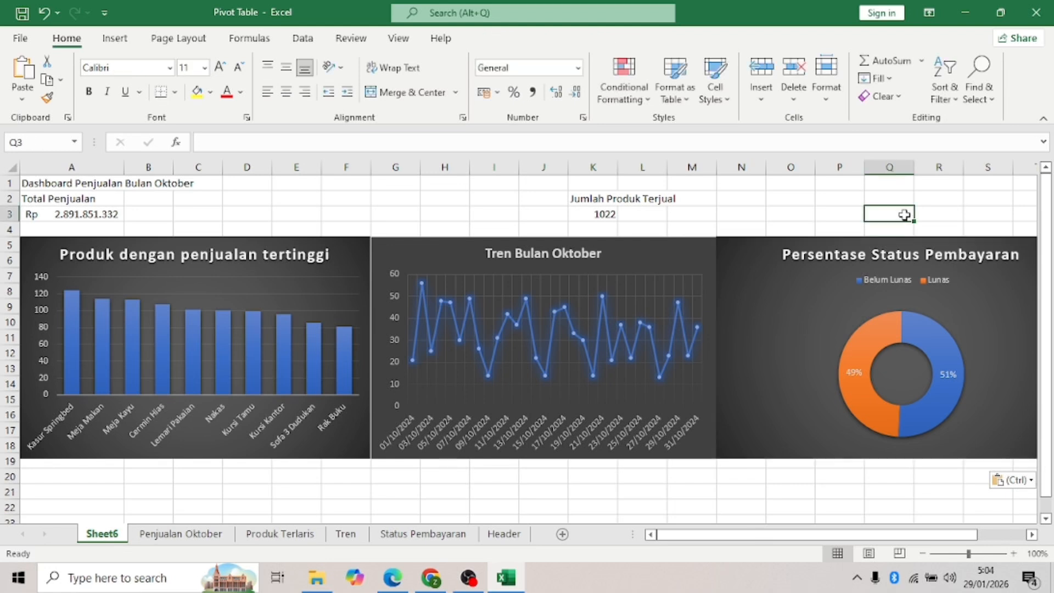
pyautogui.click(887, 316)
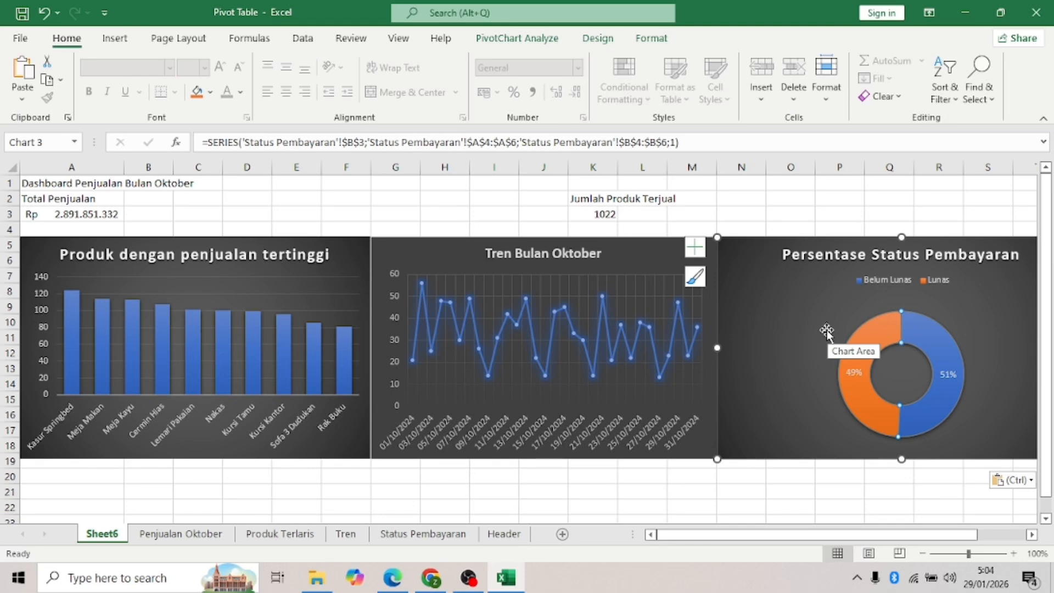
pyautogui.moveTo(887, 535); pyautogui.dragTo(936, 535)
pyautogui.moveTo(885, 348); pyautogui.dragTo(860, 348)
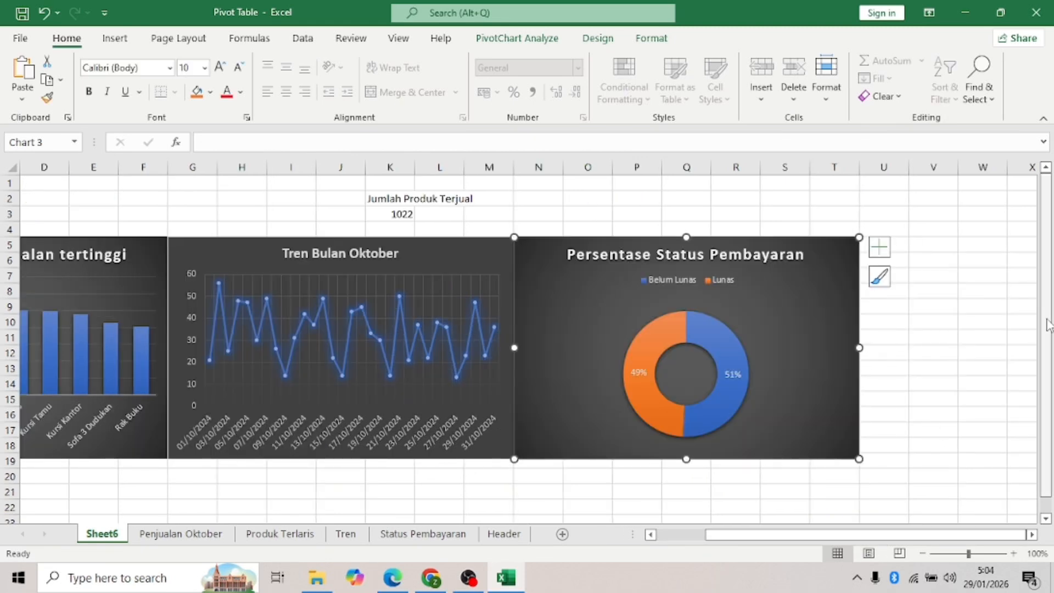
pyautogui.moveTo(952, 535); pyautogui.dragTo(901, 535)
pyautogui.click(891, 214)
pyautogui.moveTo(33, 182); pyautogui.dragTo(1023, 180)
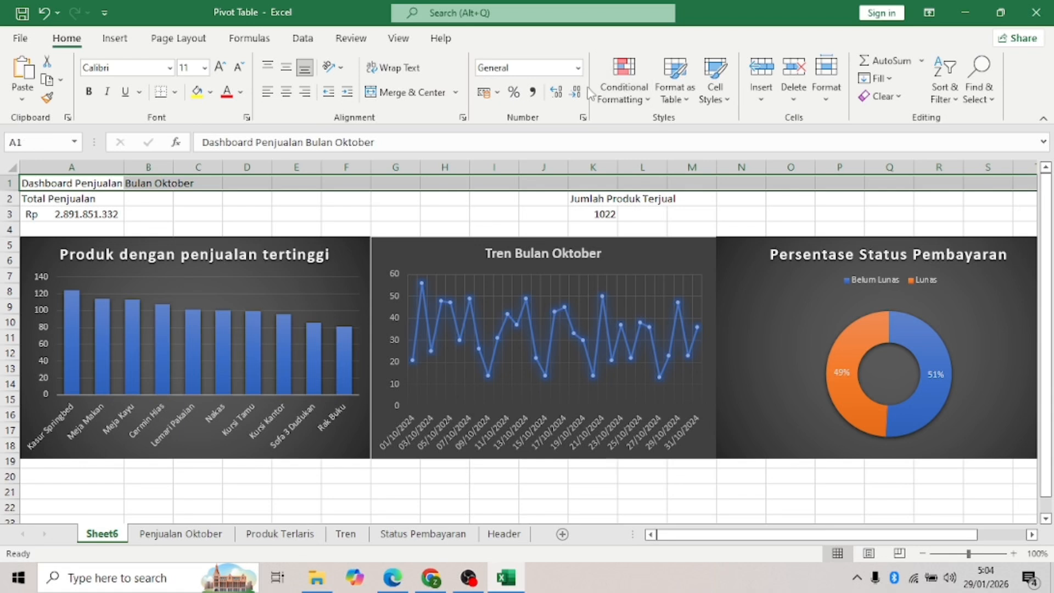
# - Merge and center the dashboard title across row 1 at font size 26
pyautogui.click(405, 92)
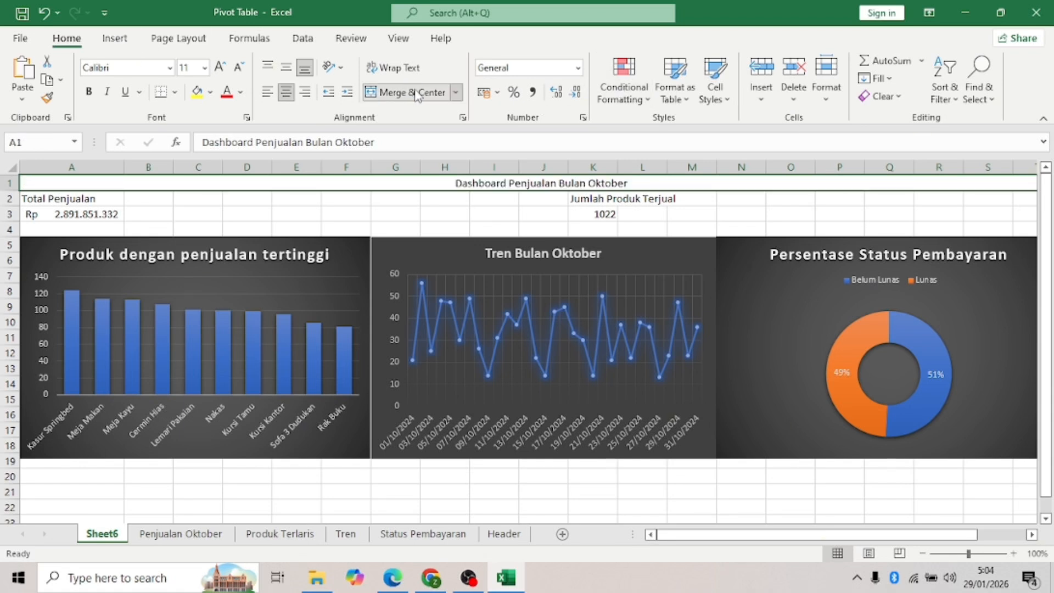
pyautogui.click(205, 68)
pyautogui.click(191, 282)
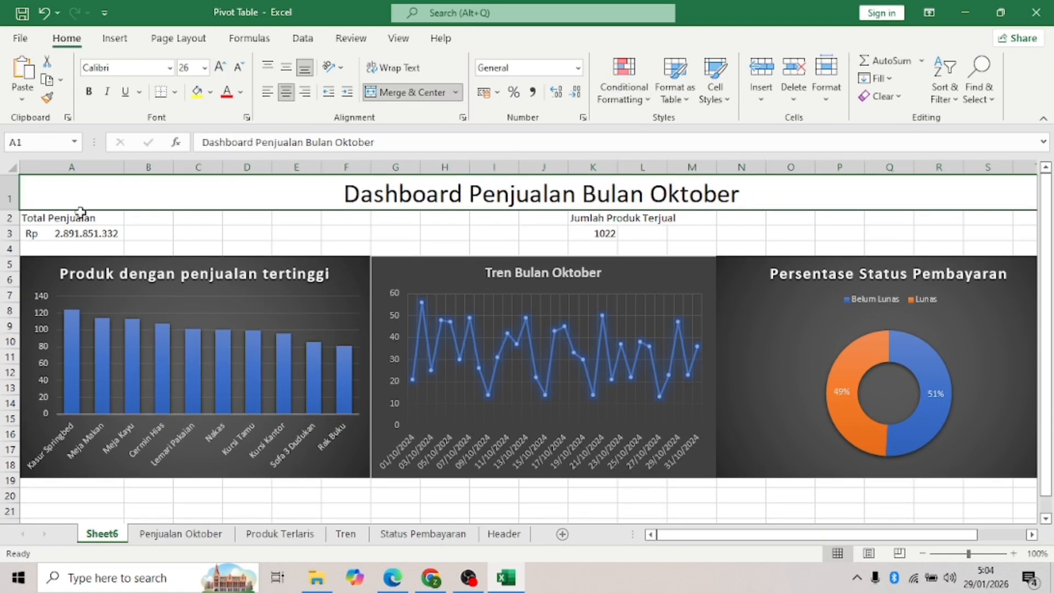
# - Fill the Total Penjualan label and value cells yellow
pyautogui.click(88, 218)
pyautogui.moveTo(88, 219); pyautogui.dragTo(106, 233)
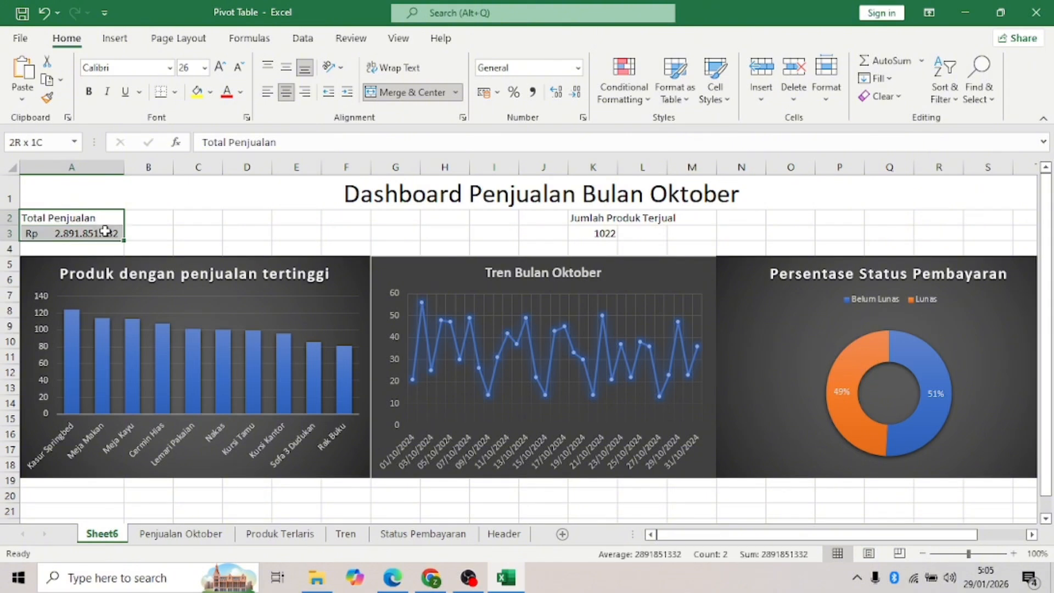
pyautogui.click(210, 91)
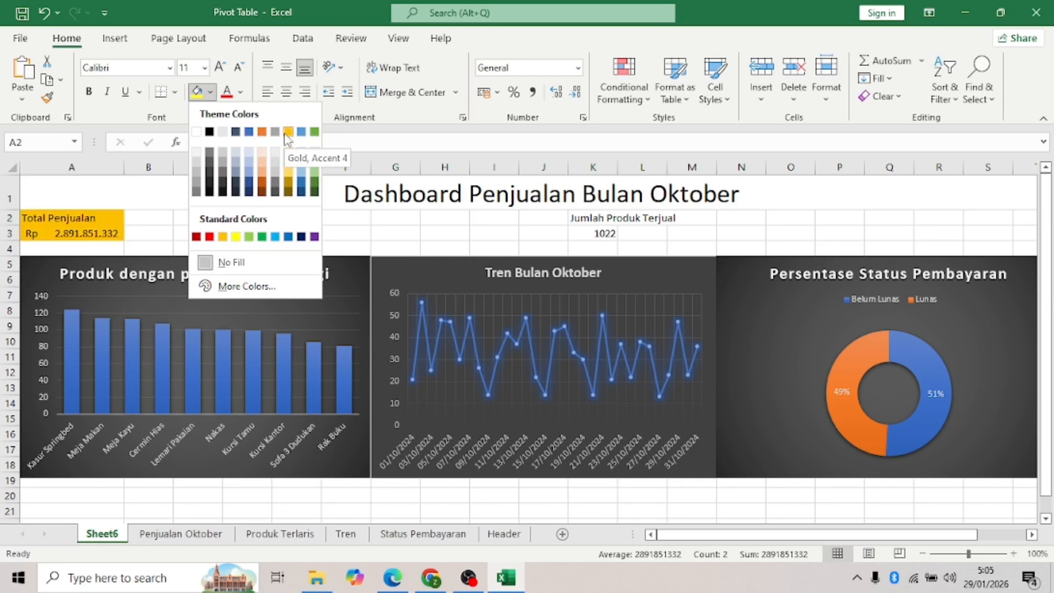
pyautogui.click(235, 237)
# - Merge and center Jumlah Produk Terjual across K2:M2 and its 1022 value across K3:M3
pyautogui.moveTo(583, 218); pyautogui.dragTo(685, 228)
pyautogui.click(412, 91)
pyautogui.click(513, 329)
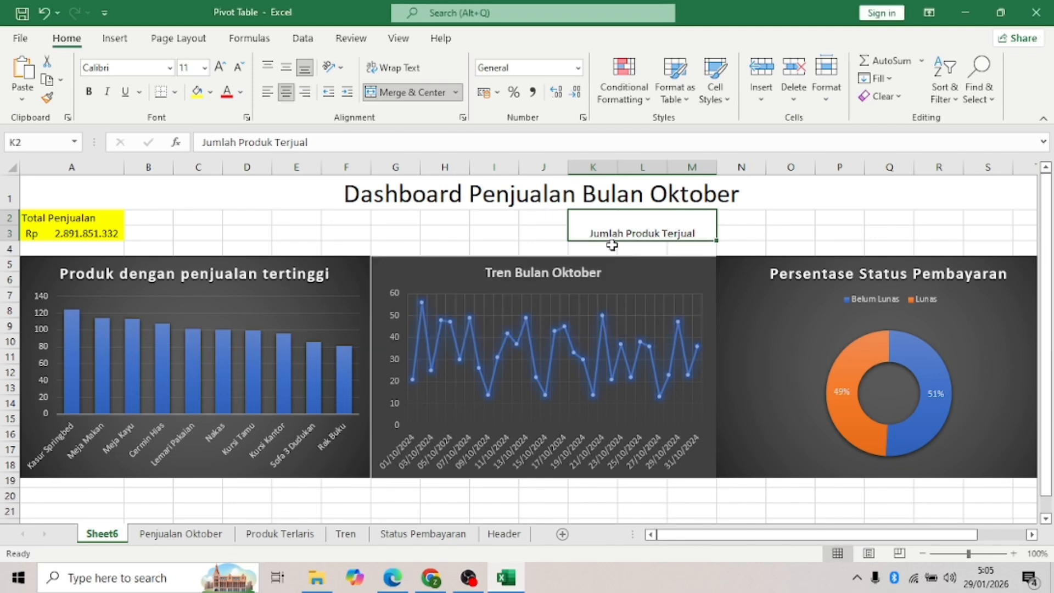
pyautogui.click(44, 13)
pyautogui.moveTo(596, 219); pyautogui.dragTo(684, 219)
pyautogui.click(428, 92)
pyautogui.moveTo(606, 232); pyautogui.dragTo(686, 233)
pyautogui.click(412, 92)
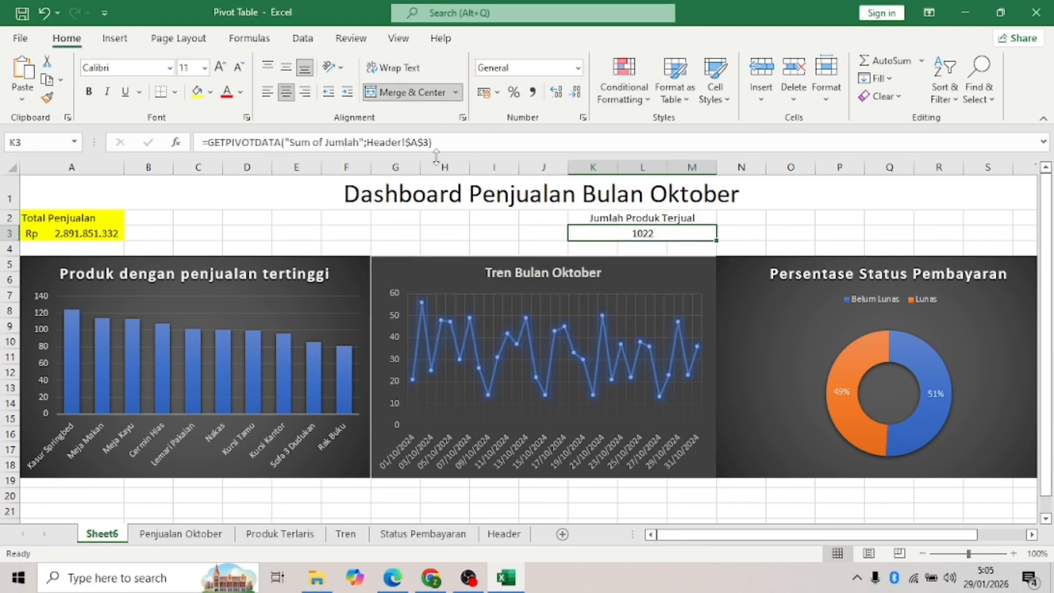
# - Merge and center Total Penjualan across A2:B2 and its value across A3:B3
pyautogui.moveTo(30, 218); pyautogui.dragTo(151, 218)
pyautogui.click(405, 99)
pyautogui.moveTo(25, 232); pyautogui.dragTo(149, 233)
pyautogui.click(390, 96)
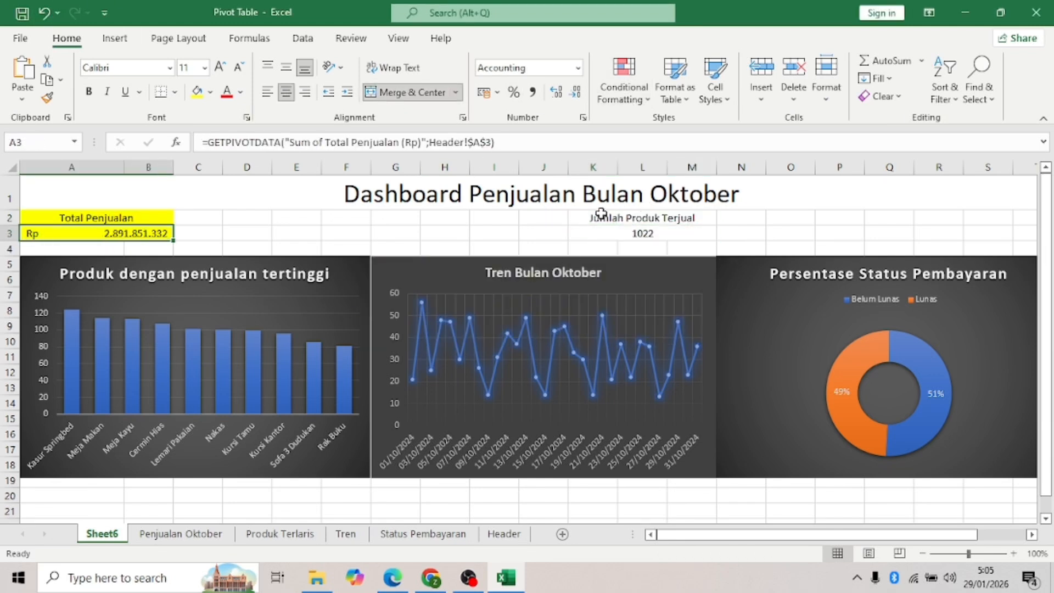
# - Fill the Jumlah Produk Terjual block K2:M3 yellow
pyautogui.moveTo(600, 216); pyautogui.dragTo(687, 235)
pyautogui.click(210, 91)
pyautogui.click(791, 216)
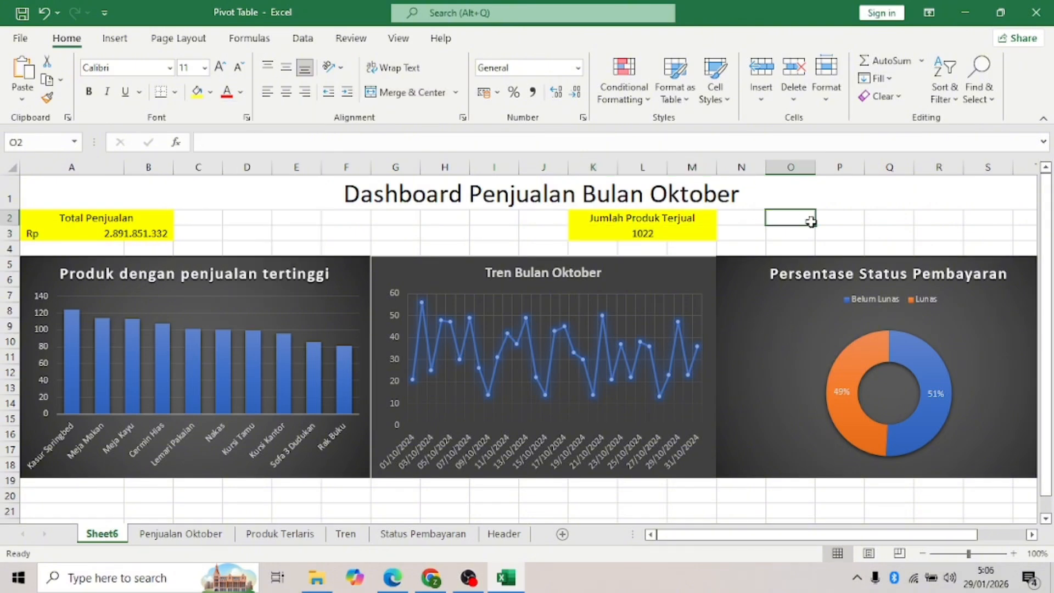
# - Cut the Produk dengan penjualan tertinggi bar chart and paste it at cell A12
pyautogui.scroll(-3, 903, 243)
pyautogui.scroll(3, 904, 243)
pyautogui.click(368, 323)
pyautogui.moveTo(370, 367); pyautogui.dragTo(374, 367)
pyautogui.click(426, 492)
pyautogui.click(44, 13)
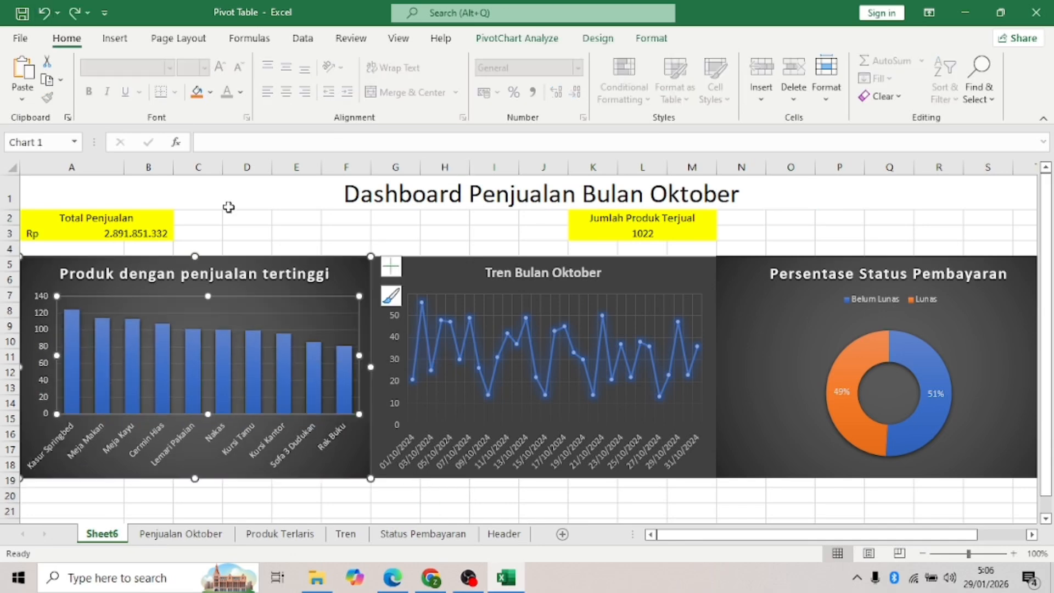
pyautogui.click(228, 205)
pyautogui.click(47, 267)
pyautogui.moveTo(48, 267); pyautogui.dragTo(47, 302)
pyautogui.press('Delete')
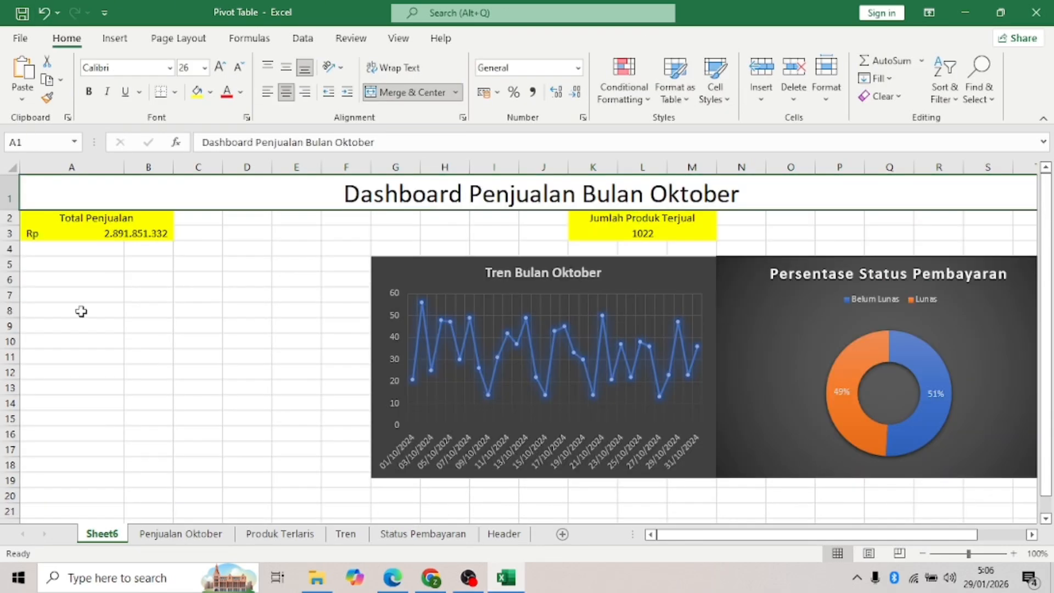
pyautogui.click(62, 371)
pyautogui.hotkey('ctrl', 'v')
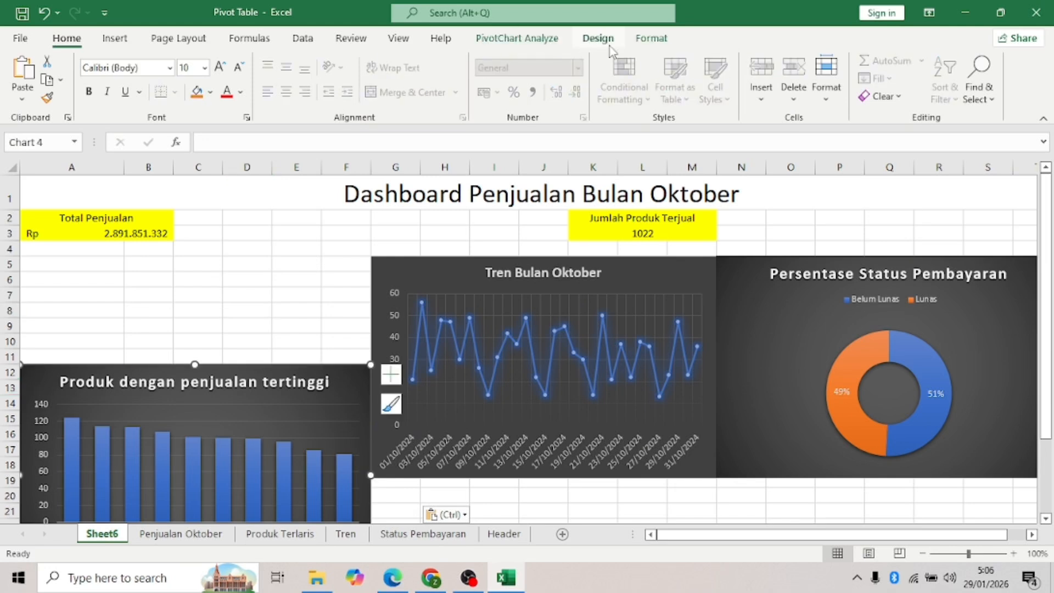
pyautogui.click(542, 39)
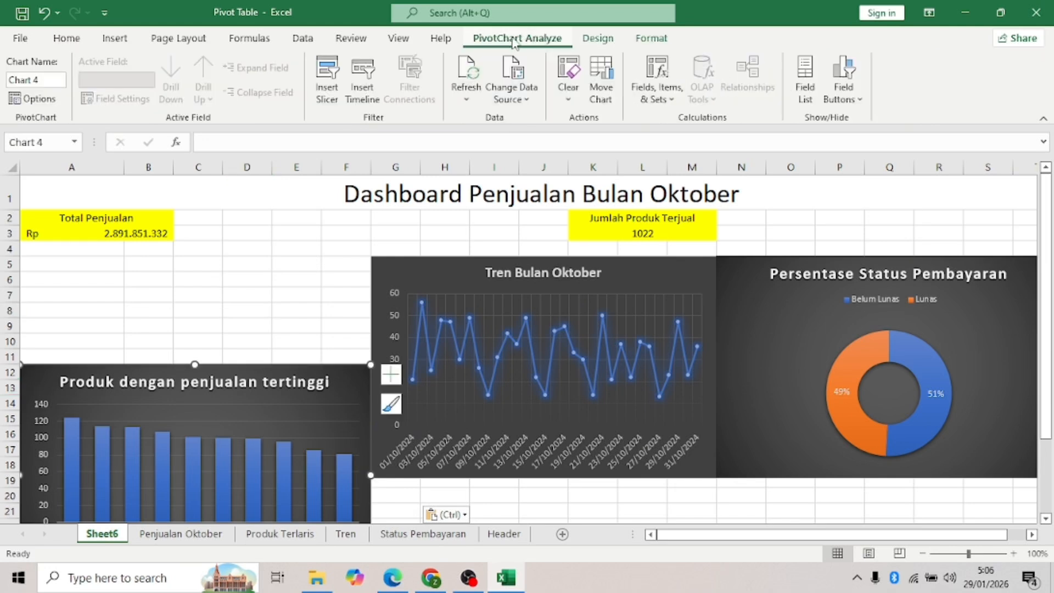
# - Insert Produk and Kota Tujuan slicers for the bar chart's pivot data
pyautogui.click(319, 94)
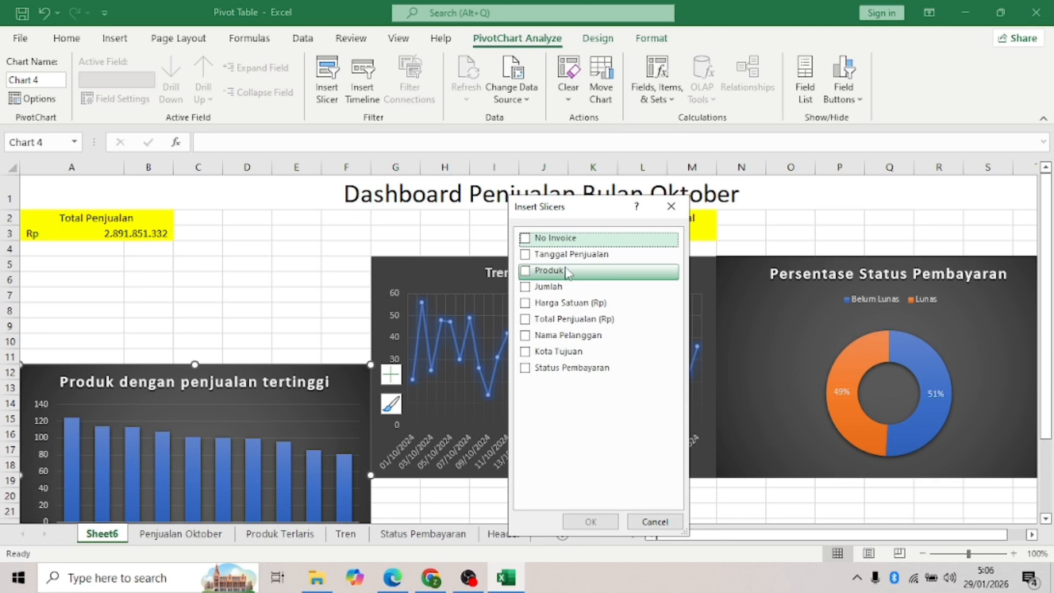
pyautogui.click(524, 271)
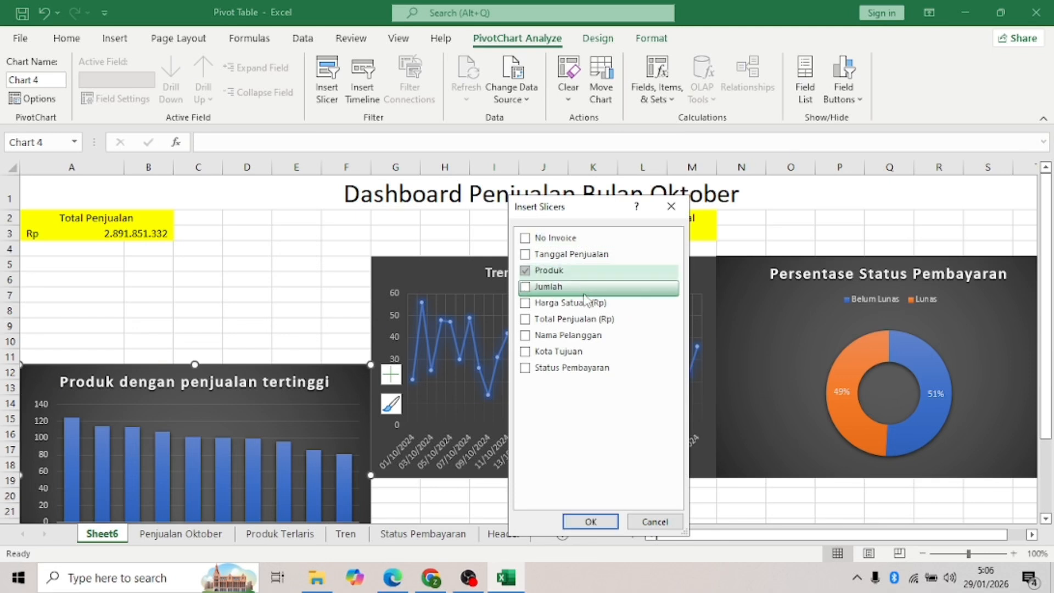
pyautogui.click(539, 354)
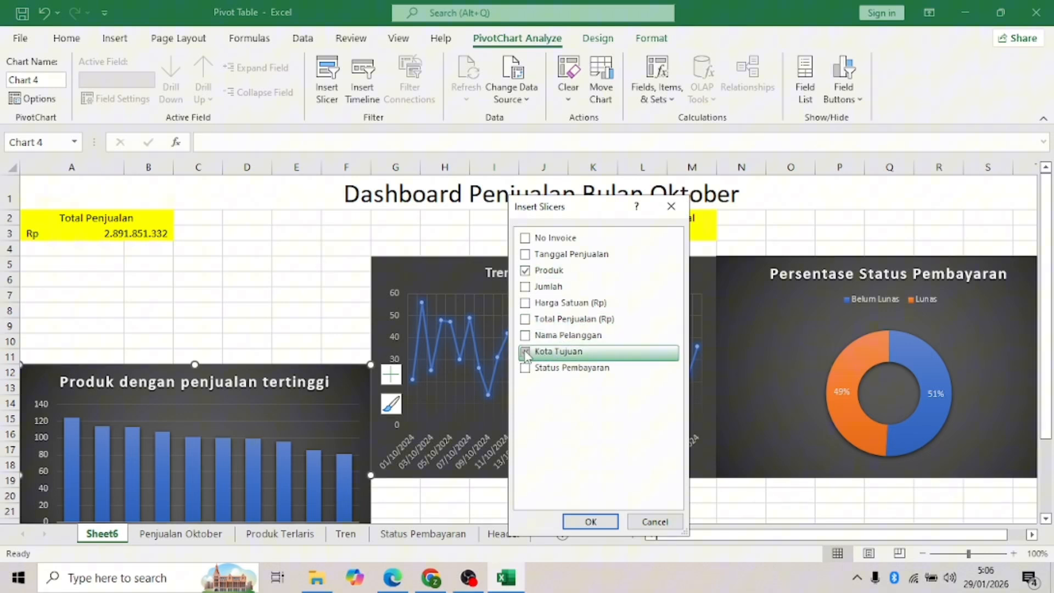
pyautogui.click(591, 523)
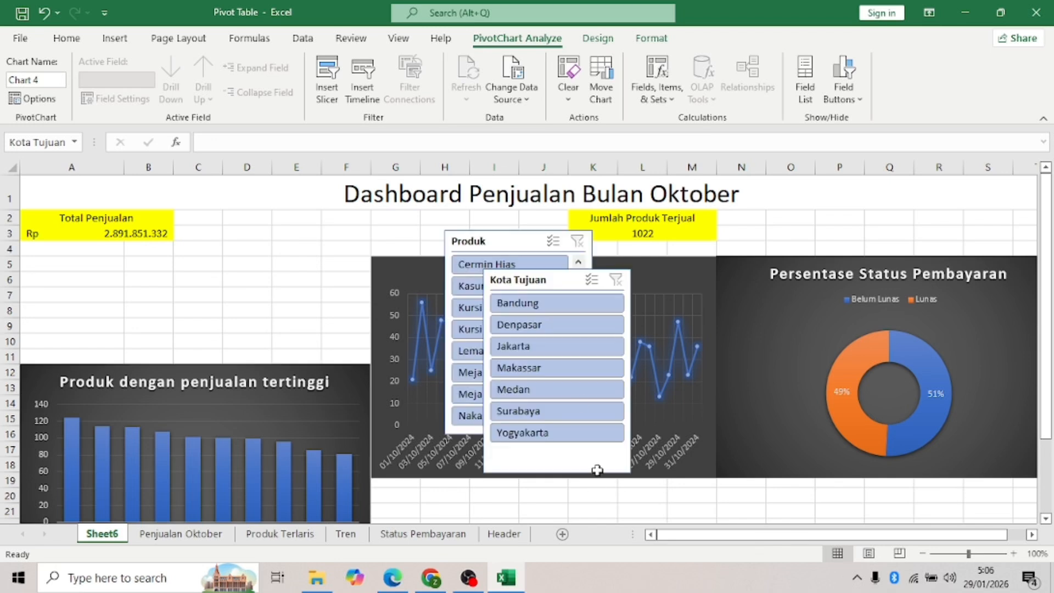
# - Arrange the Produk and Kota Tujuan slicers side by side in columns A–F beneath Total Penjualan
pyautogui.moveTo(495, 253); pyautogui.dragTo(185, 266)
pyautogui.moveTo(527, 278); pyautogui.dragTo(344, 253)
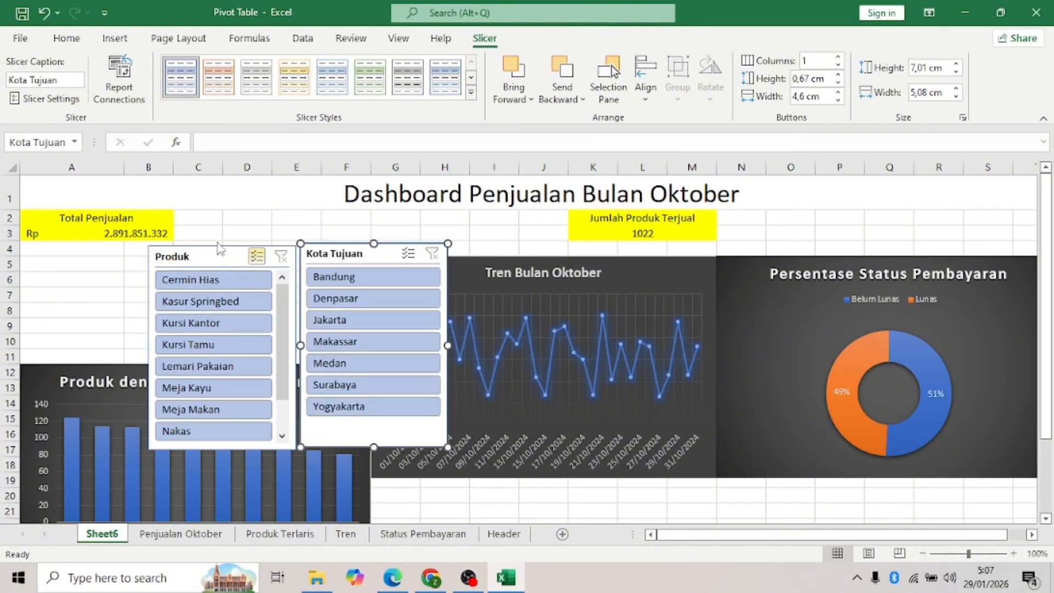
pyautogui.moveTo(217, 254); pyautogui.dragTo(83, 253)
pyautogui.moveTo(350, 263); pyautogui.dragTo(223, 259)
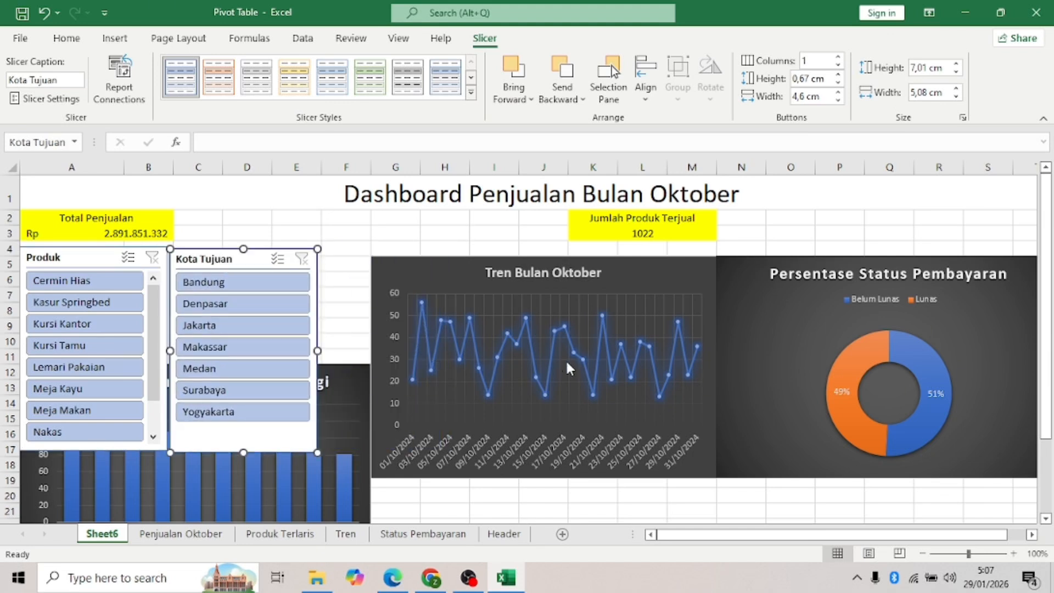
pyautogui.click(353, 384)
pyautogui.click(353, 294)
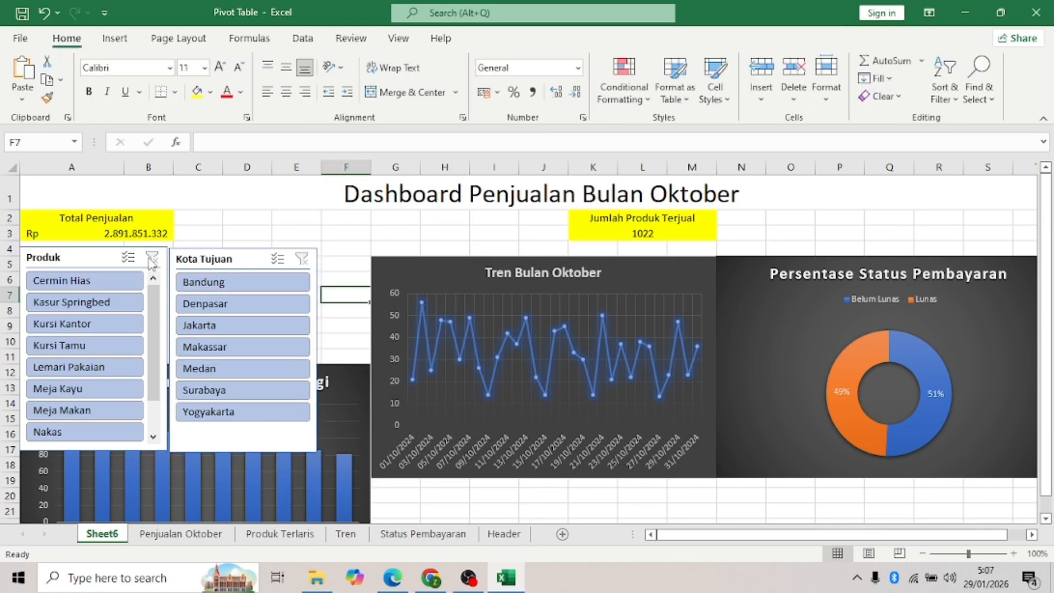
pyautogui.click(94, 257)
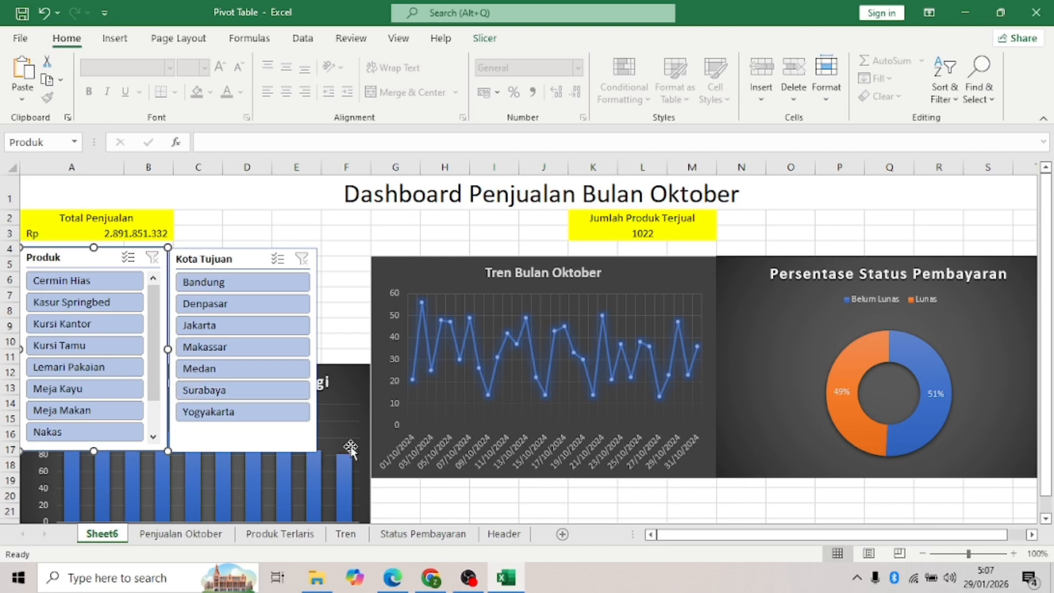
pyautogui.click(485, 38)
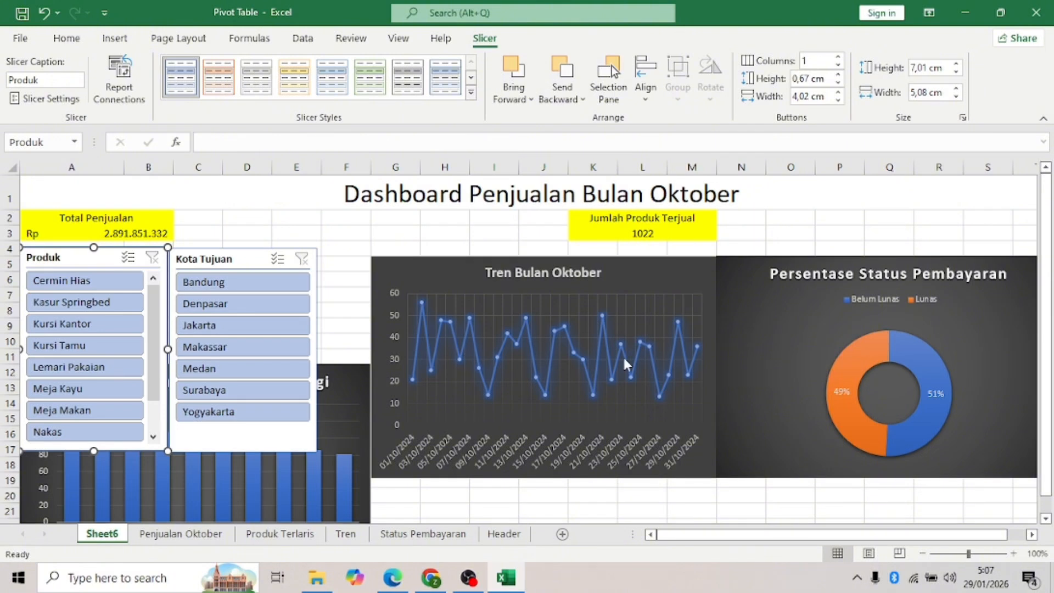
# - Test the slicers by filtering to Kasur Springbed, Jakarta, Denpasar, Meja Kayu and Kursi Tamu
pyautogui.click(140, 303)
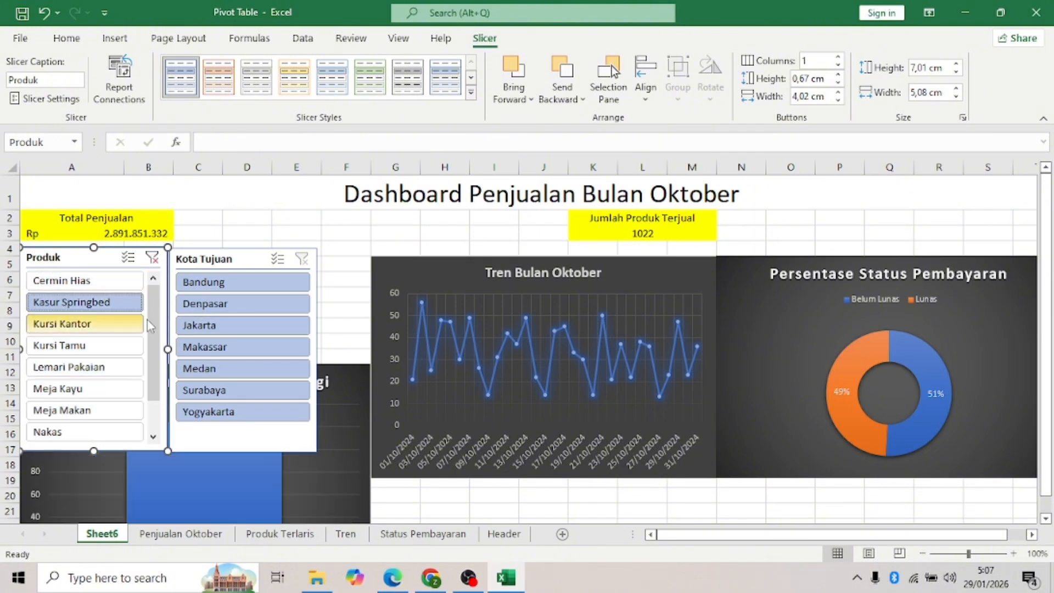
pyautogui.click(223, 326)
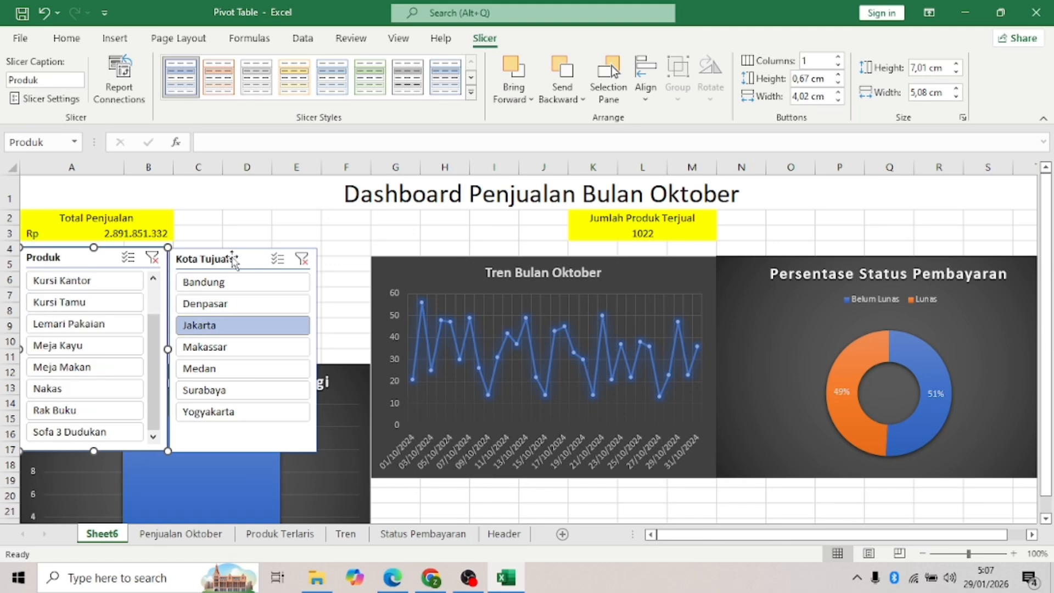
pyautogui.moveTo(233, 263); pyautogui.dragTo(630, 312)
pyautogui.moveTo(106, 256); pyautogui.dragTo(490, 276)
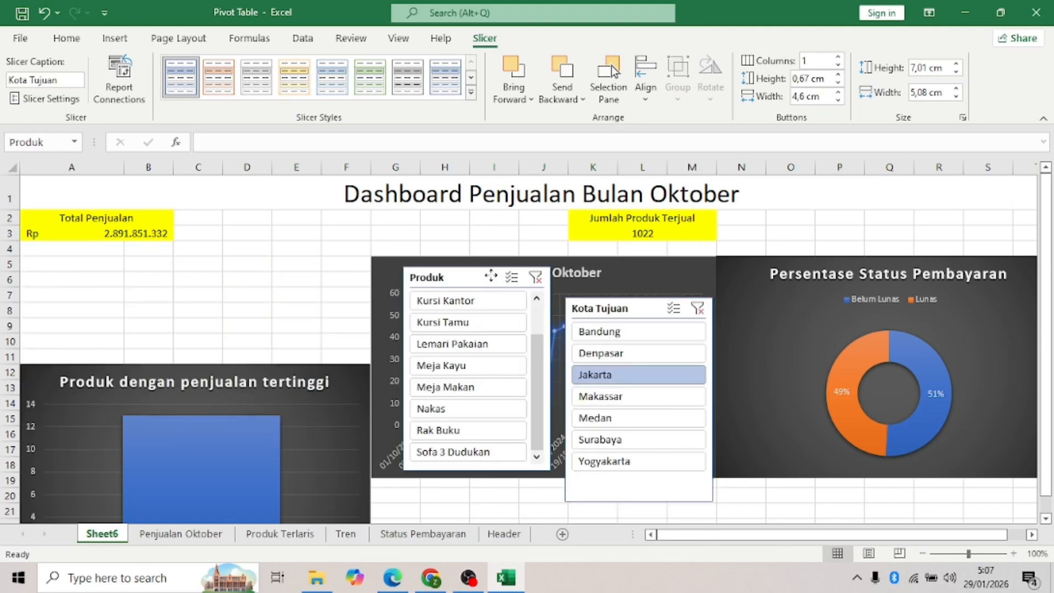
pyautogui.click(636, 354)
pyautogui.click(458, 365)
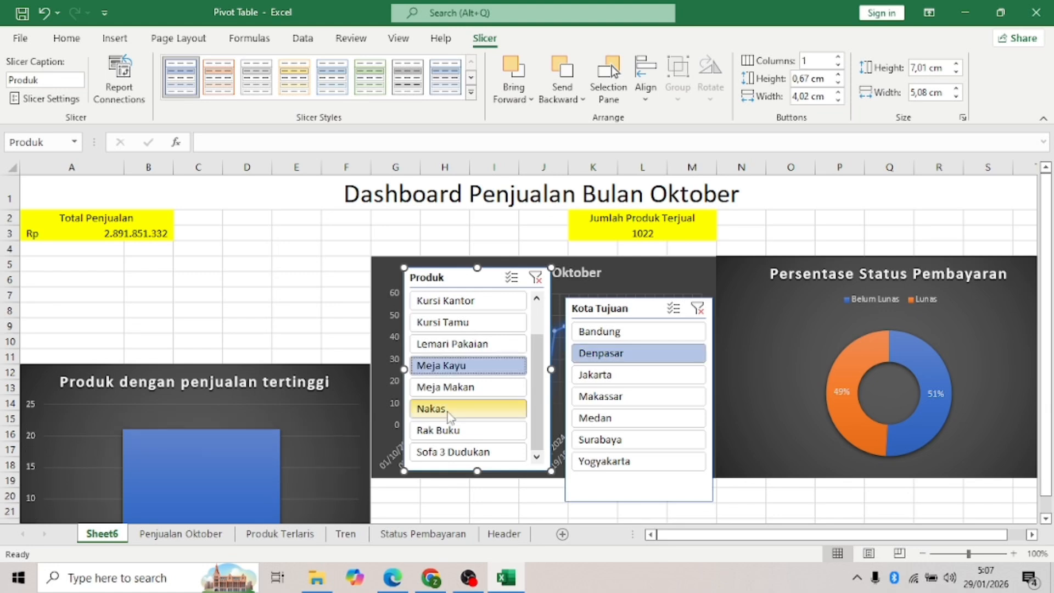
pyautogui.click(461, 322)
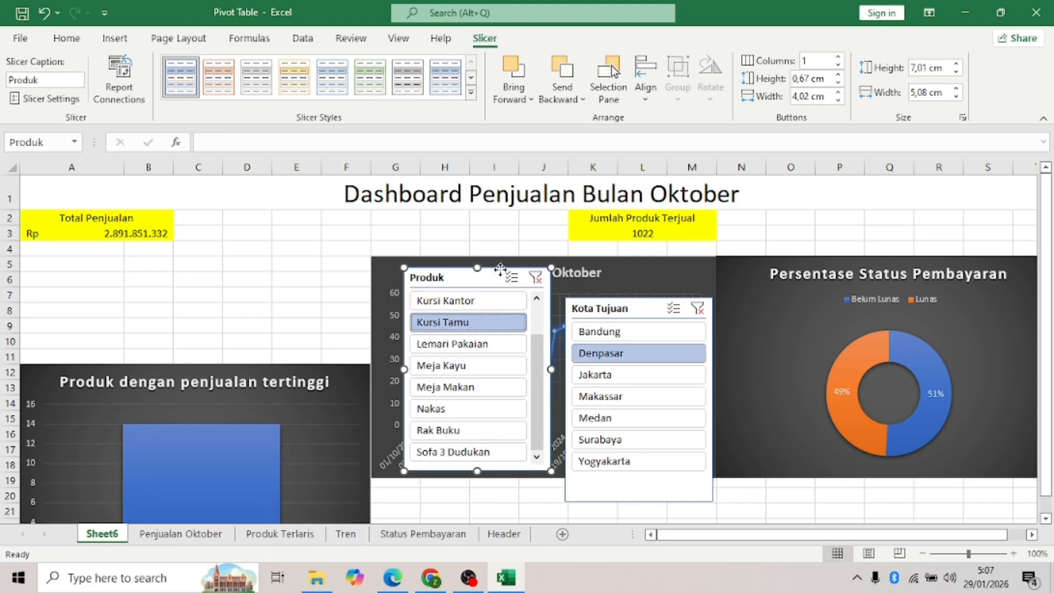
# - Move both slicers below the trend chart and filter to Bandung and Kursi Kantor
pyautogui.moveTo(501, 269); pyautogui.dragTo(547, 452)
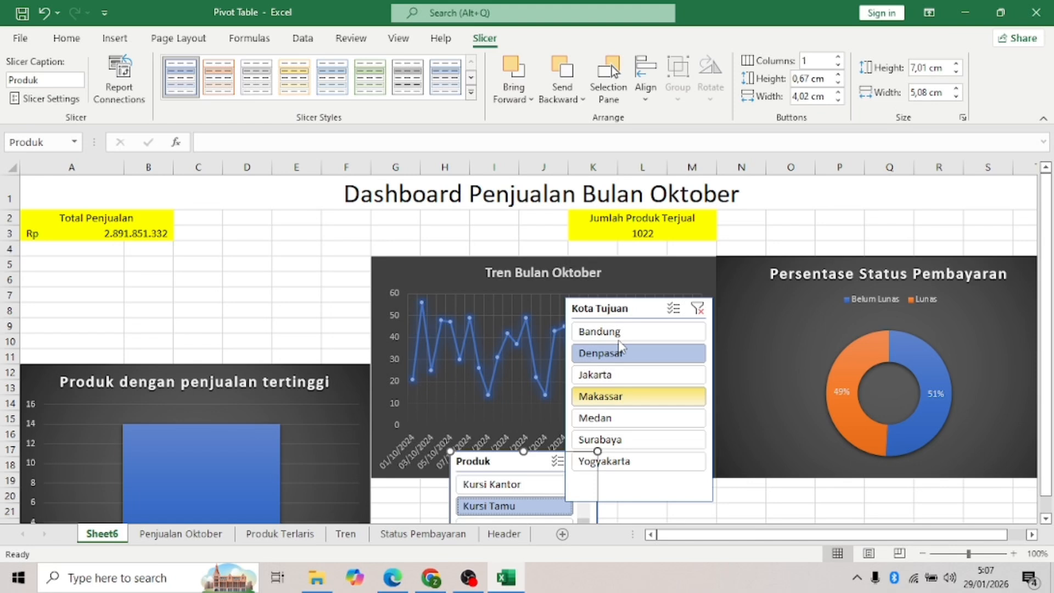
pyautogui.moveTo(619, 346); pyautogui.dragTo(671, 485)
pyautogui.click(672, 456)
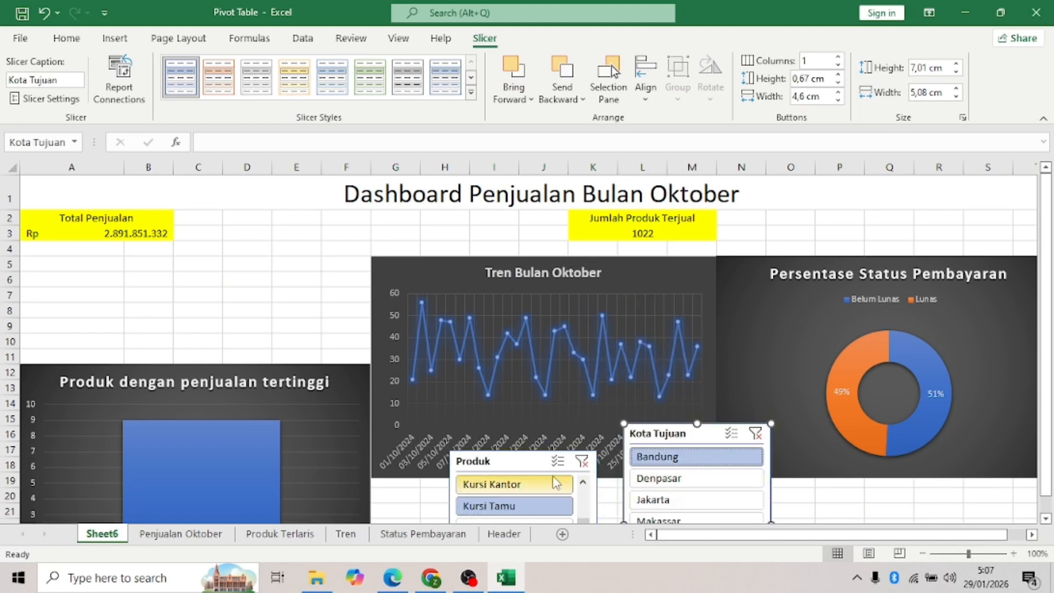
pyautogui.click(555, 483)
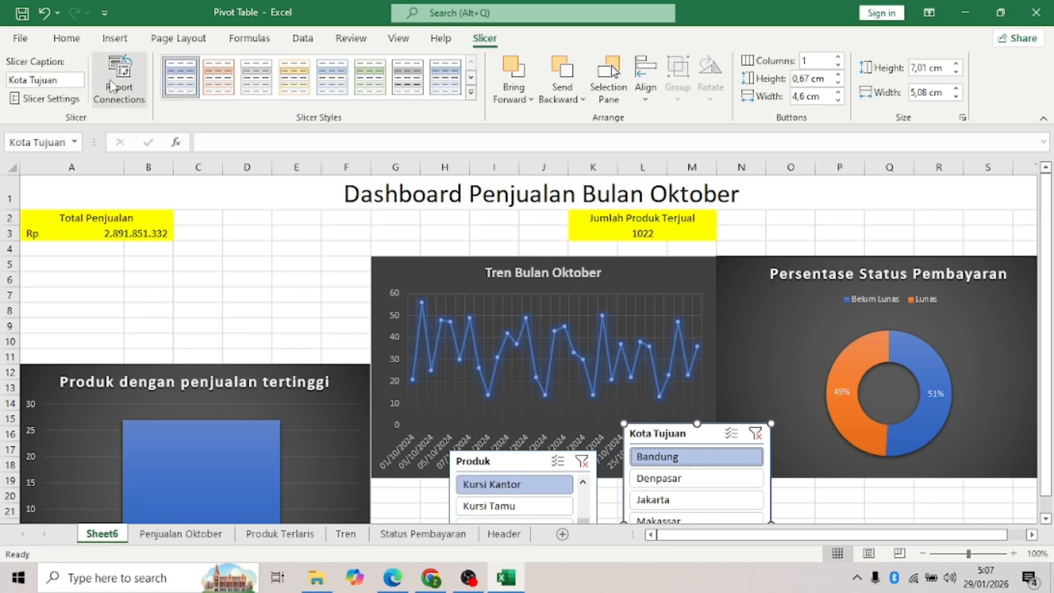
pyautogui.click(115, 82)
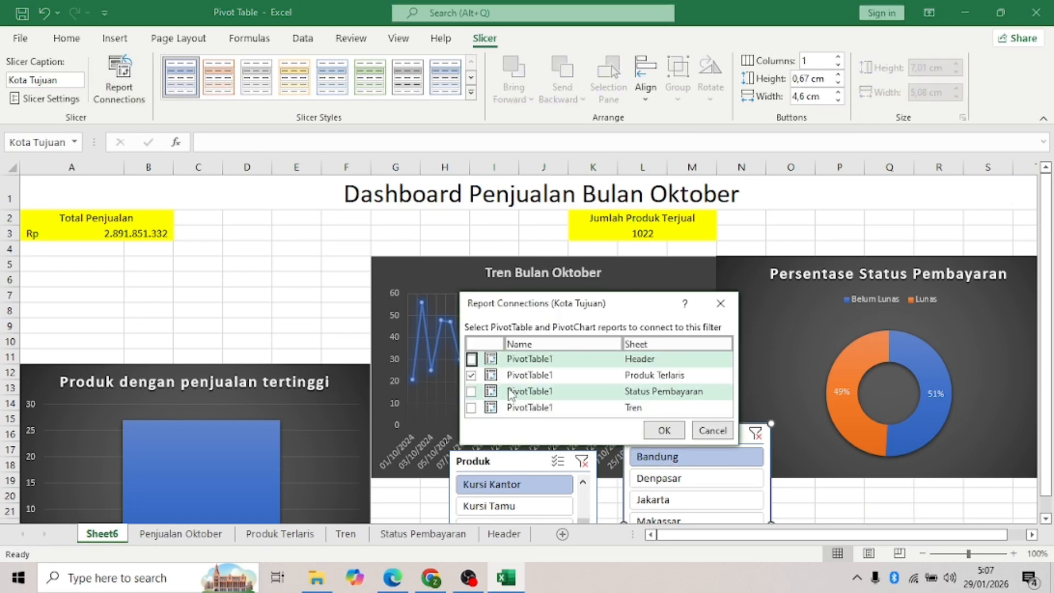
# - Connect the Kota Tujuan slicer to the Status Pembayaran and Tren PivotTables as well
pyautogui.click(471, 391)
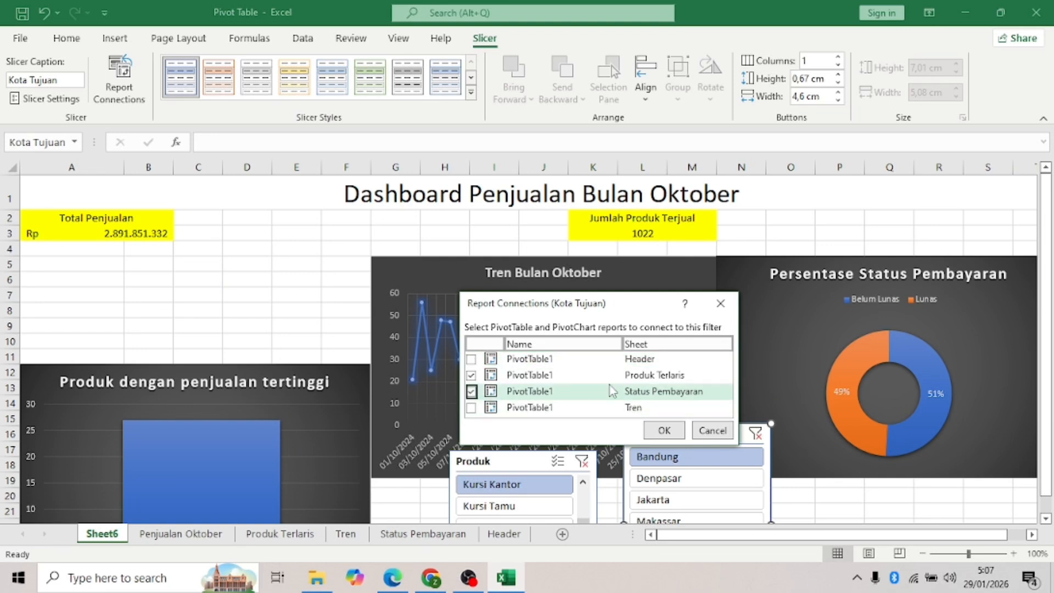
pyautogui.click(471, 408)
pyautogui.click(664, 430)
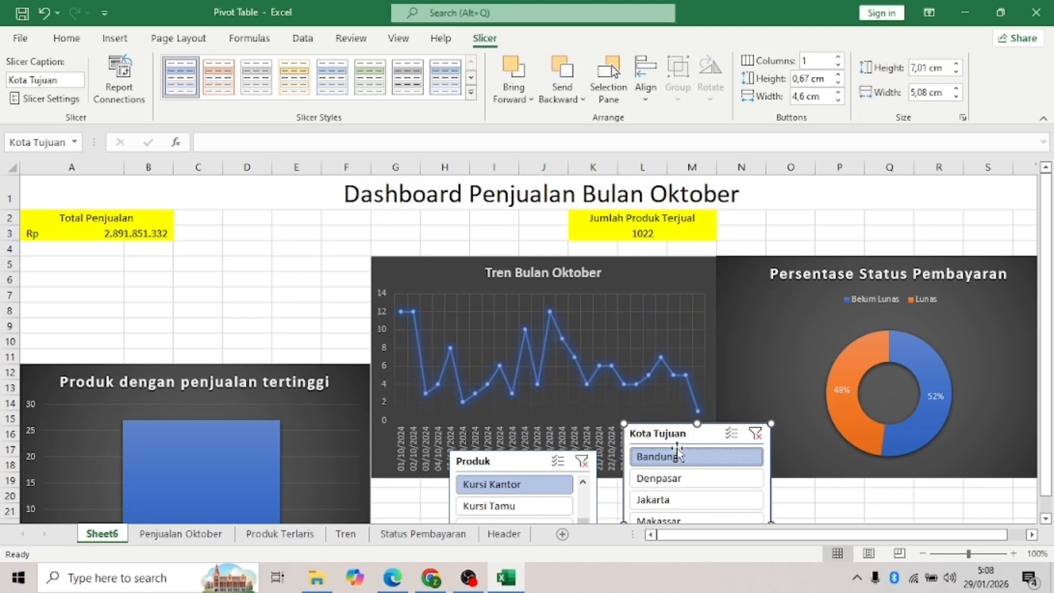
# - Test filters with Kursi Tamu, Denpasar, Kursi Kantor and Makassar, then widen the Produk slicer
pyautogui.click(557, 506)
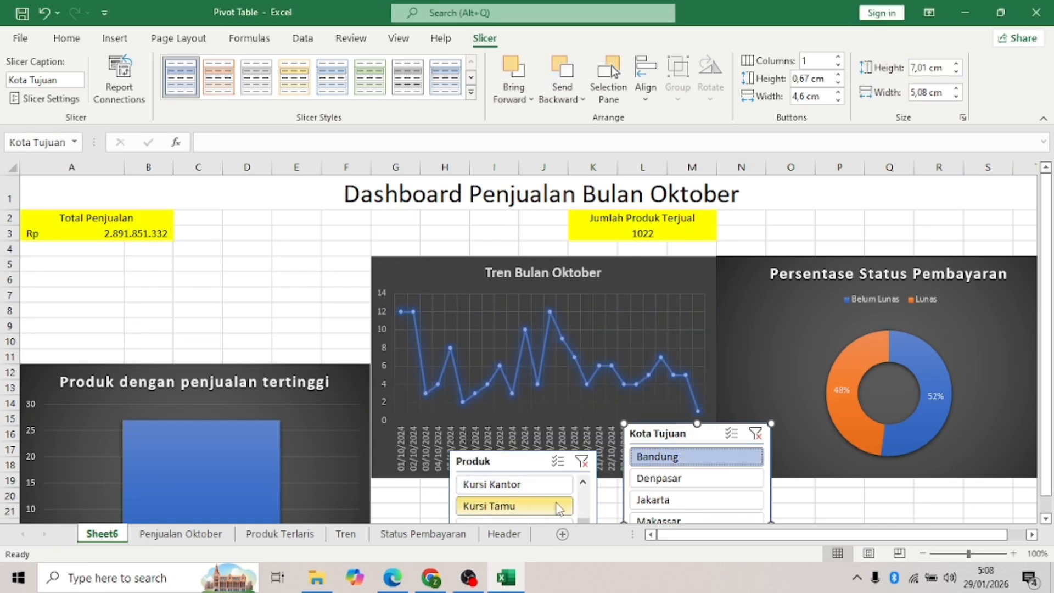
pyautogui.click(704, 481)
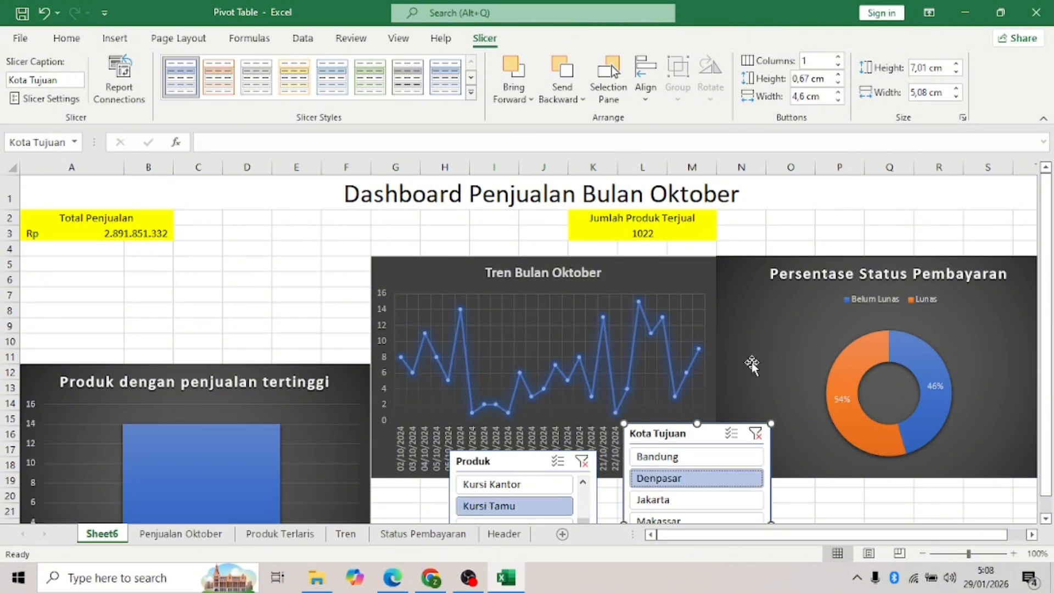
pyautogui.click(557, 485)
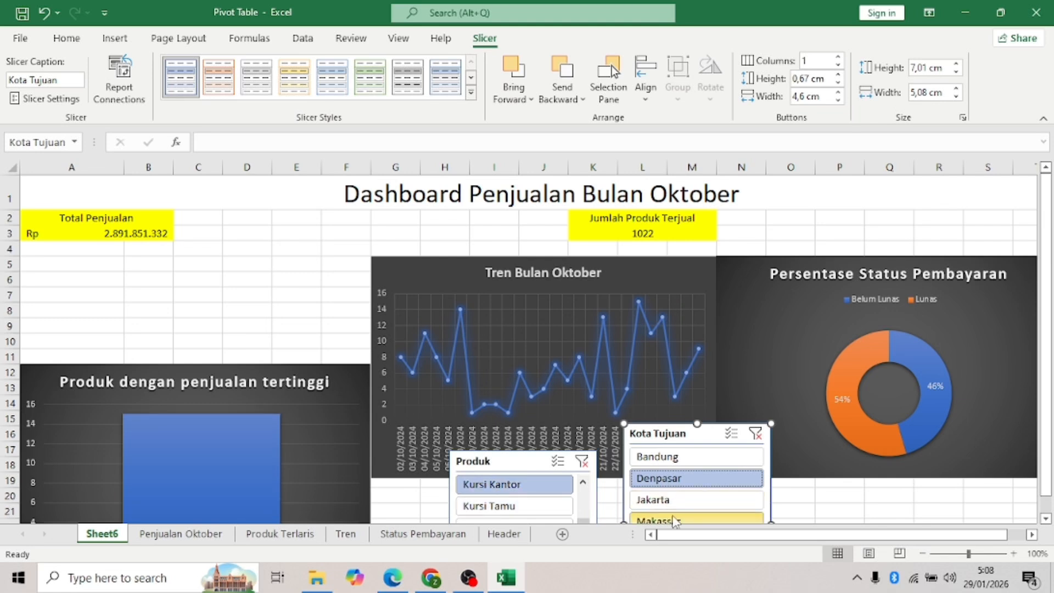
pyautogui.click(675, 520)
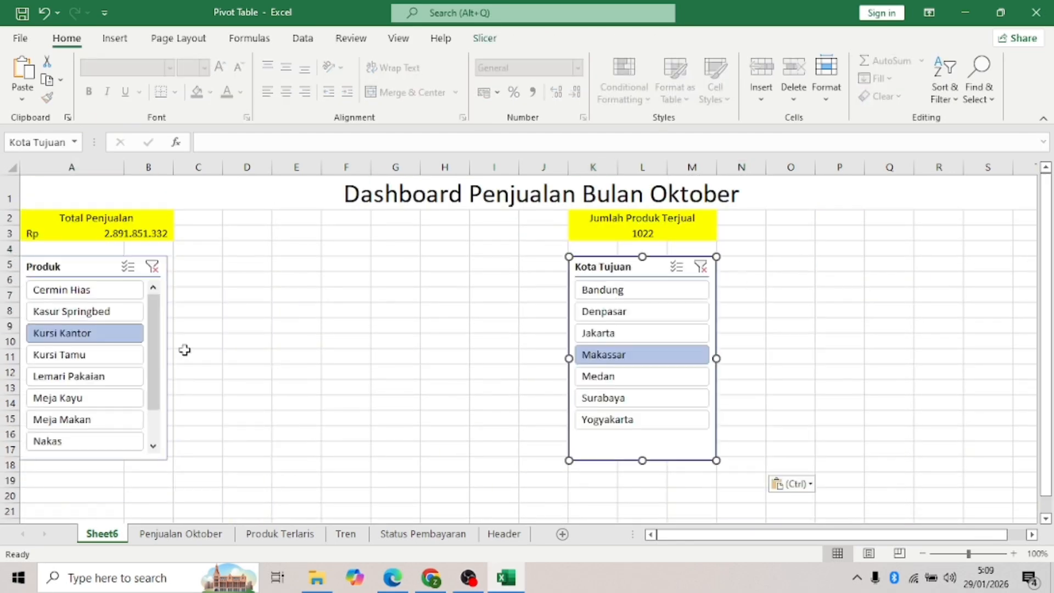
pyautogui.click(115, 266)
pyautogui.moveTo(167, 358); pyautogui.dragTo(469, 381)
# - Enable Multi-Select on both slicers and add Bandung, Denpasar, Medan, Surabaya and Yogyakarta
pyautogui.click(506, 265)
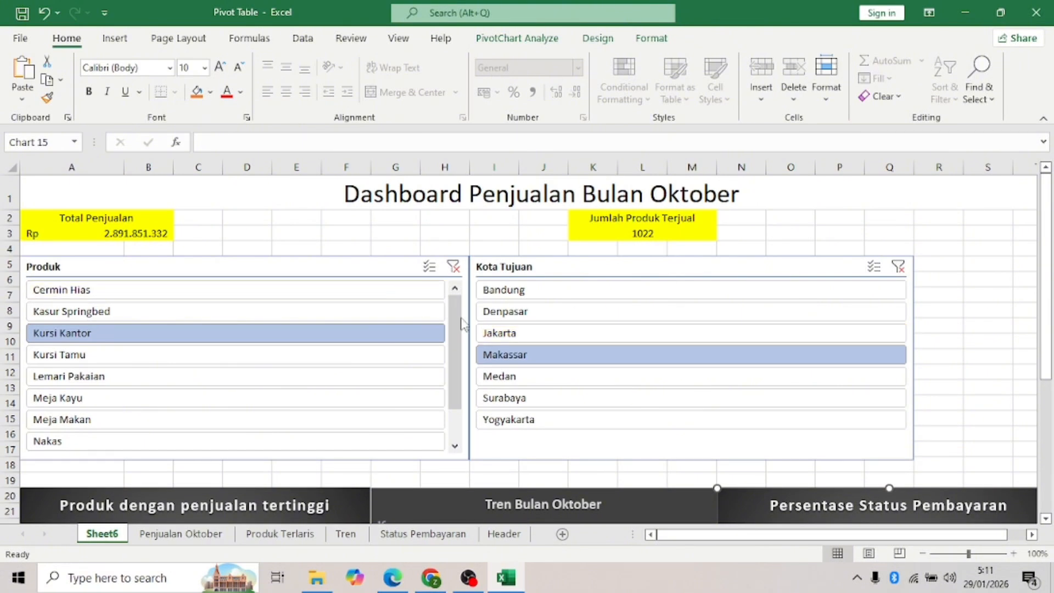
pyautogui.scroll(-9, 491, 310)
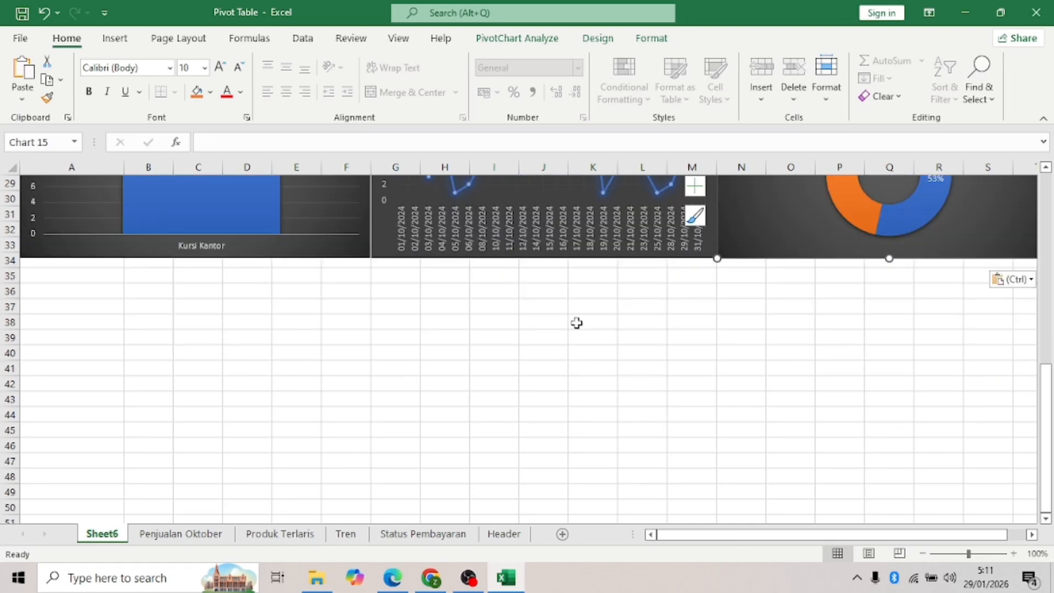
pyautogui.scroll(9, 576, 323)
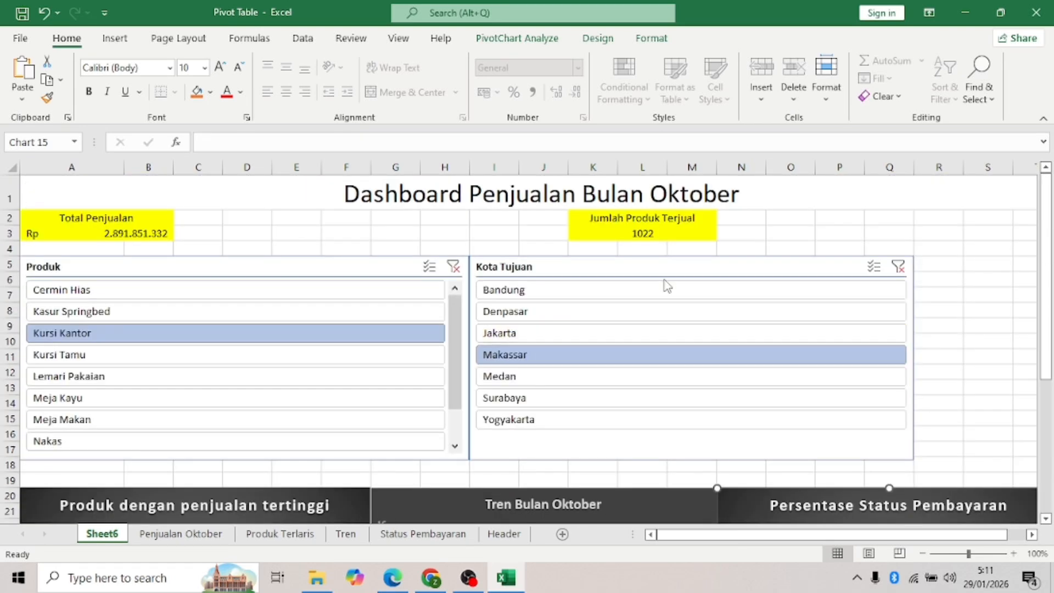
pyautogui.click(428, 269)
pyautogui.click(874, 267)
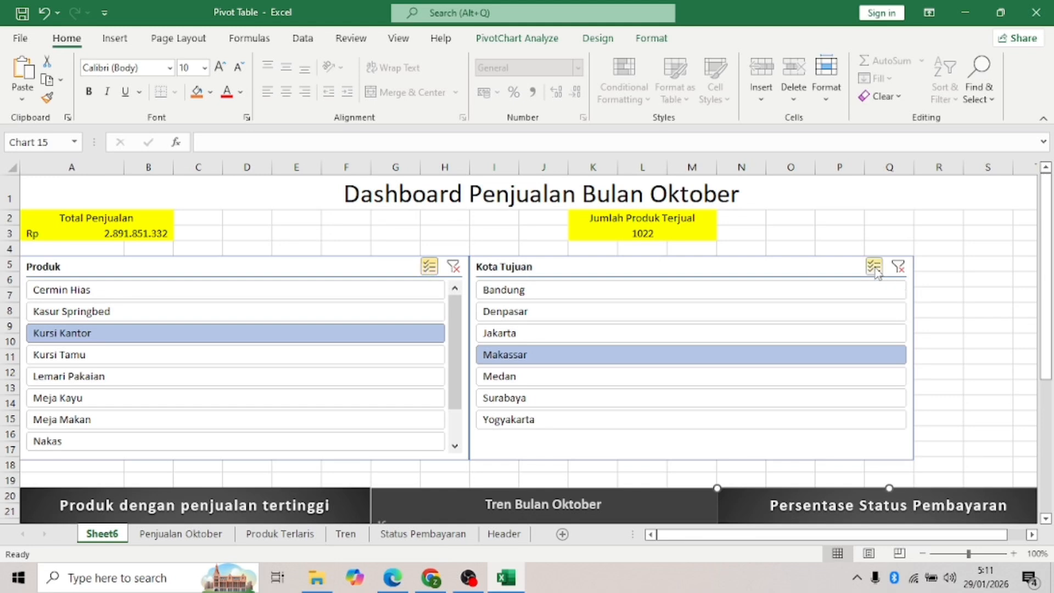
pyautogui.click(660, 306)
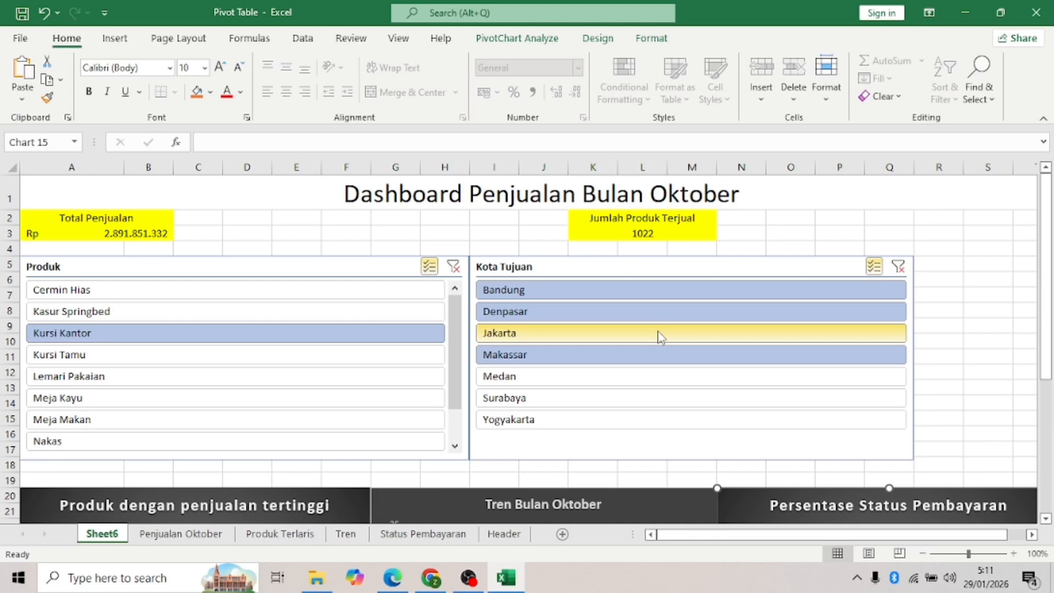
pyautogui.click(641, 380)
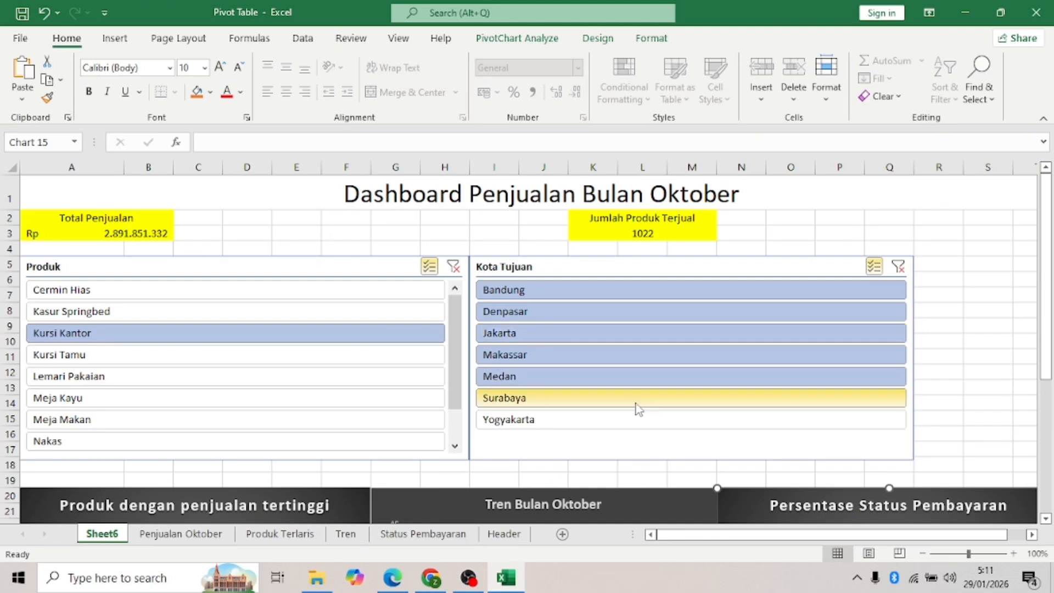
pyautogui.click(639, 404)
pyautogui.click(634, 424)
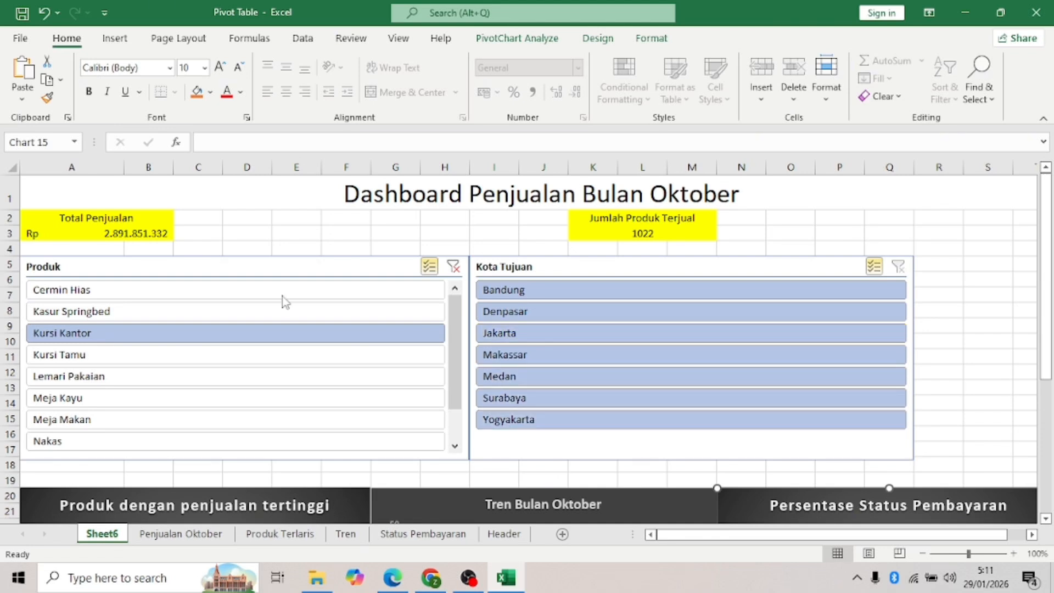
# - Add Cermin Hias, Kursi Tamu, Lemari Pakaian, Meja Kayu, Meja Makan and Nakas to the products
pyautogui.click(288, 292)
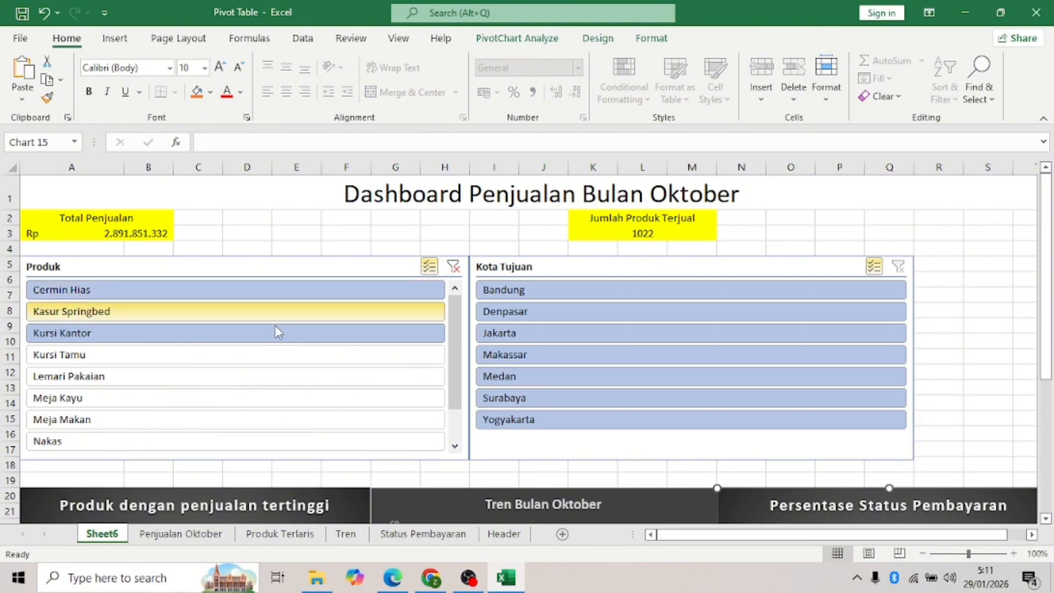
pyautogui.click(263, 359)
pyautogui.click(259, 378)
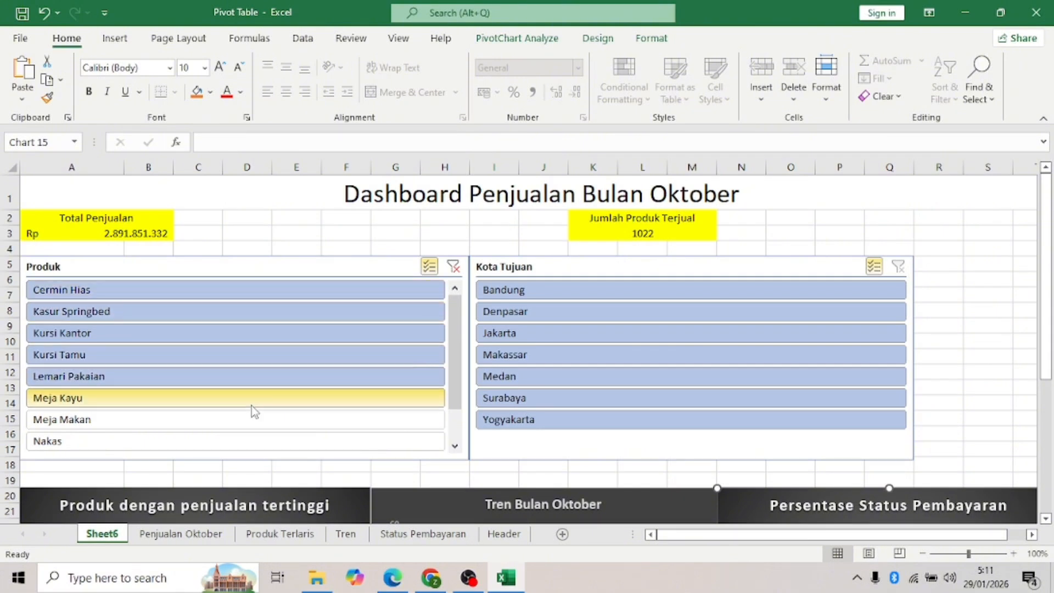
pyautogui.click(252, 406)
pyautogui.click(238, 423)
pyautogui.click(230, 442)
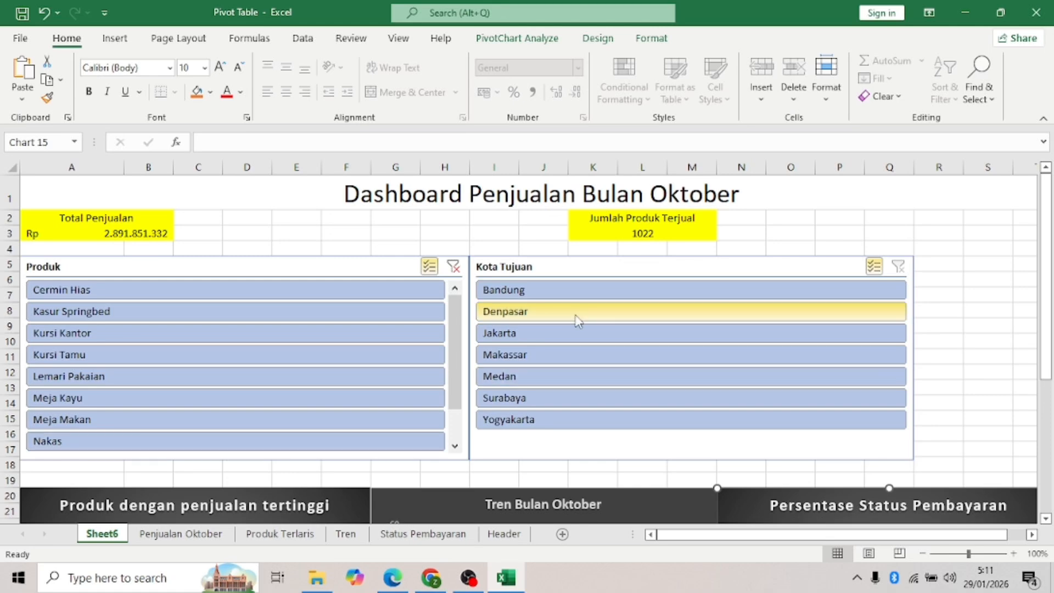
pyautogui.scroll(-4, 577, 321)
pyautogui.scroll(2, 576, 321)
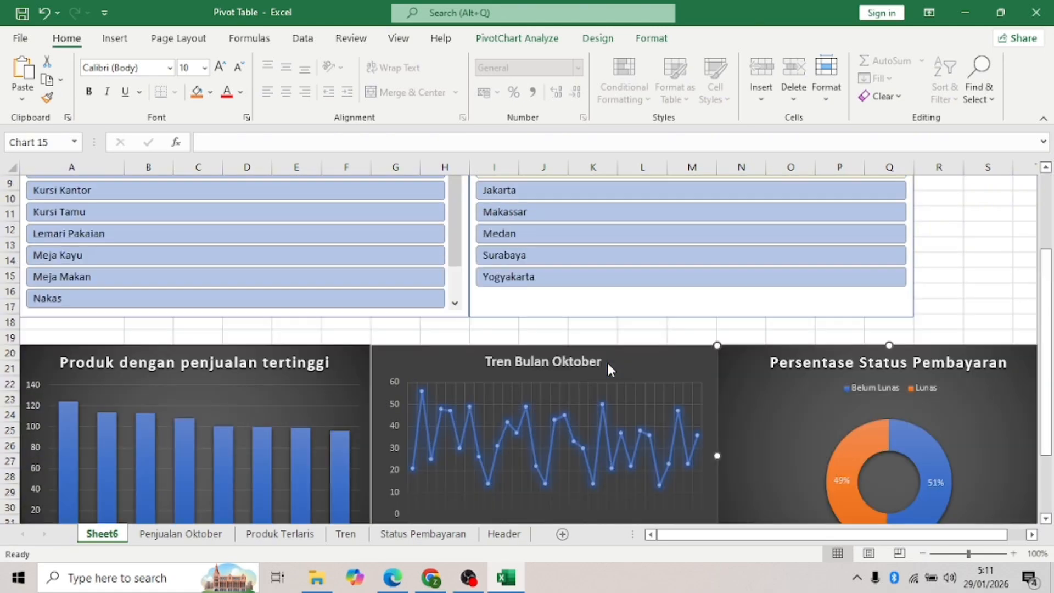
pyautogui.scroll(2, 608, 361)
pyautogui.scroll(-4, 614, 365)
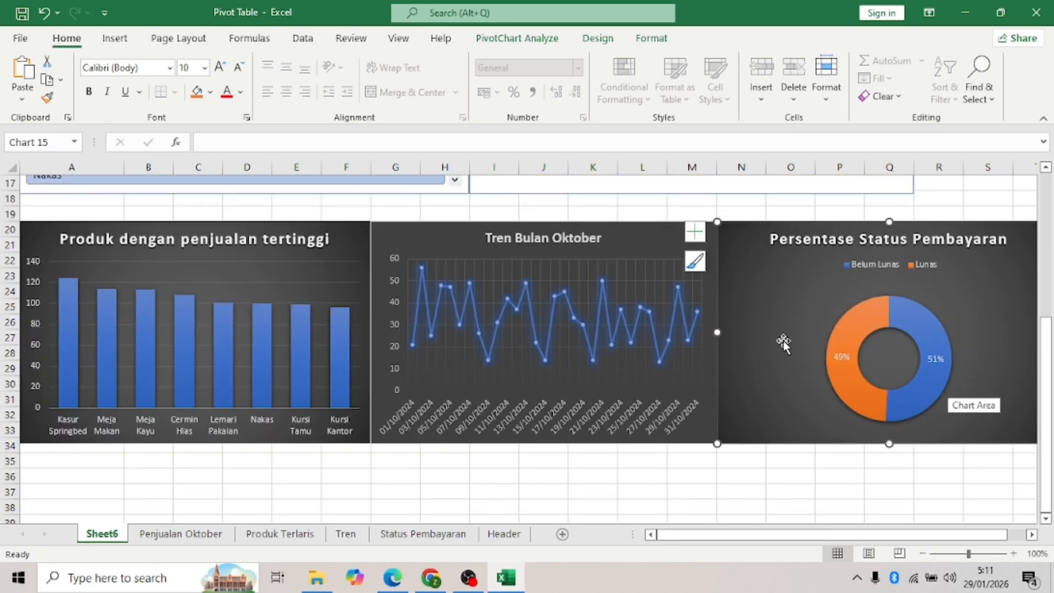
pyautogui.scroll(3, 783, 339)
pyautogui.scroll(3, 782, 339)
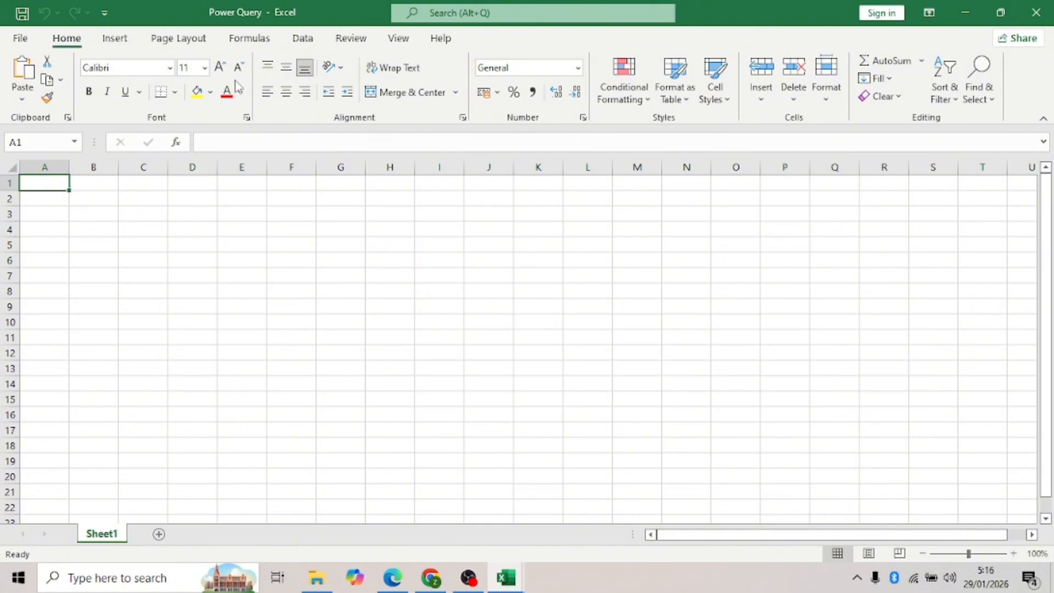
# - Start a Get Data From Folder import and browse to the Data Penjualan 2024 folder on drive D
pyautogui.click(307, 43)
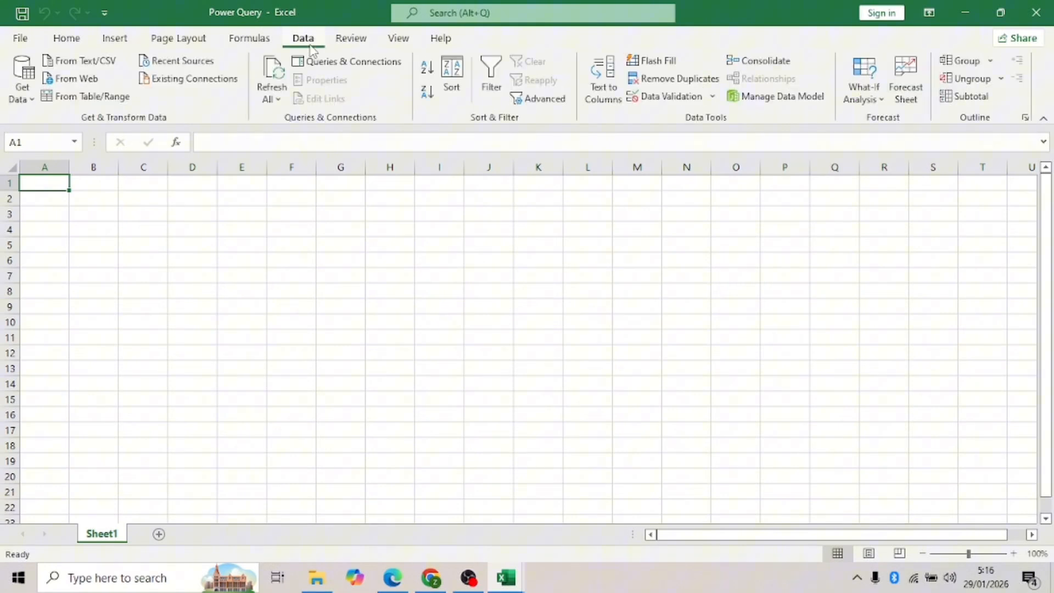
pyautogui.click(25, 90)
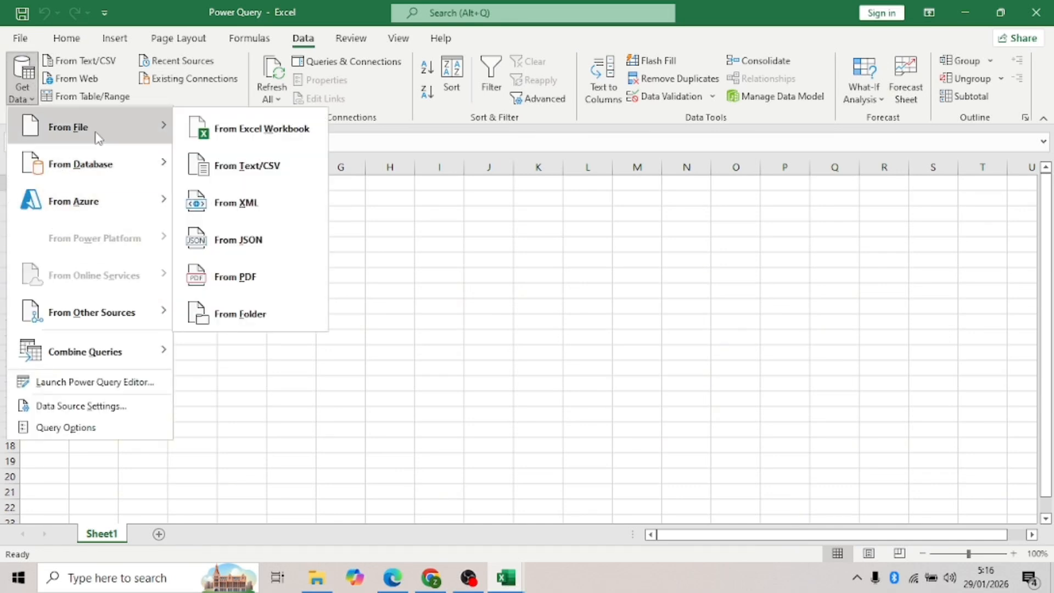
pyautogui.moveTo(95, 205)
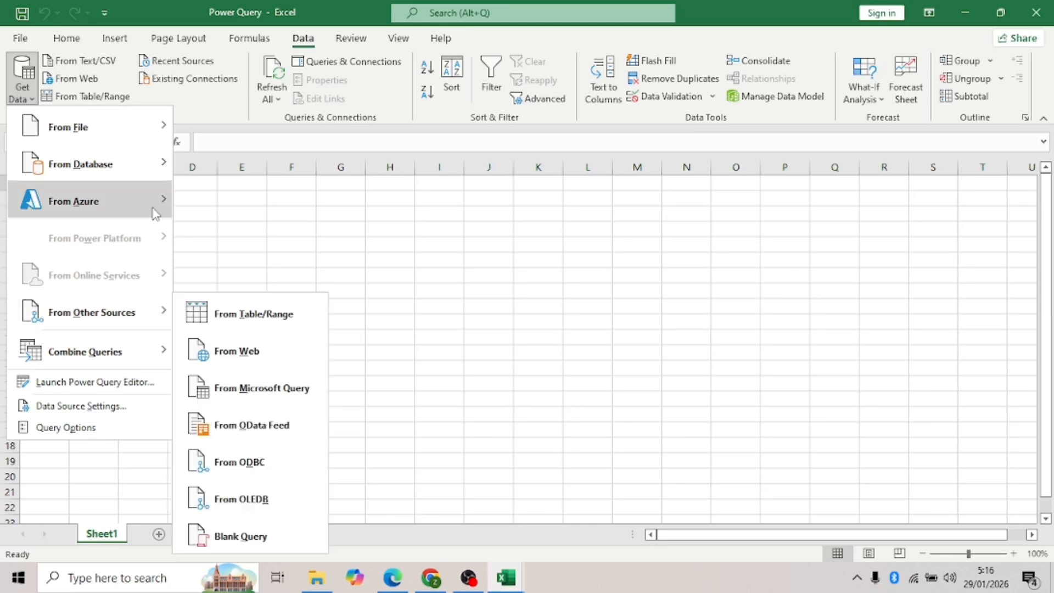
pyautogui.moveTo(132, 120)
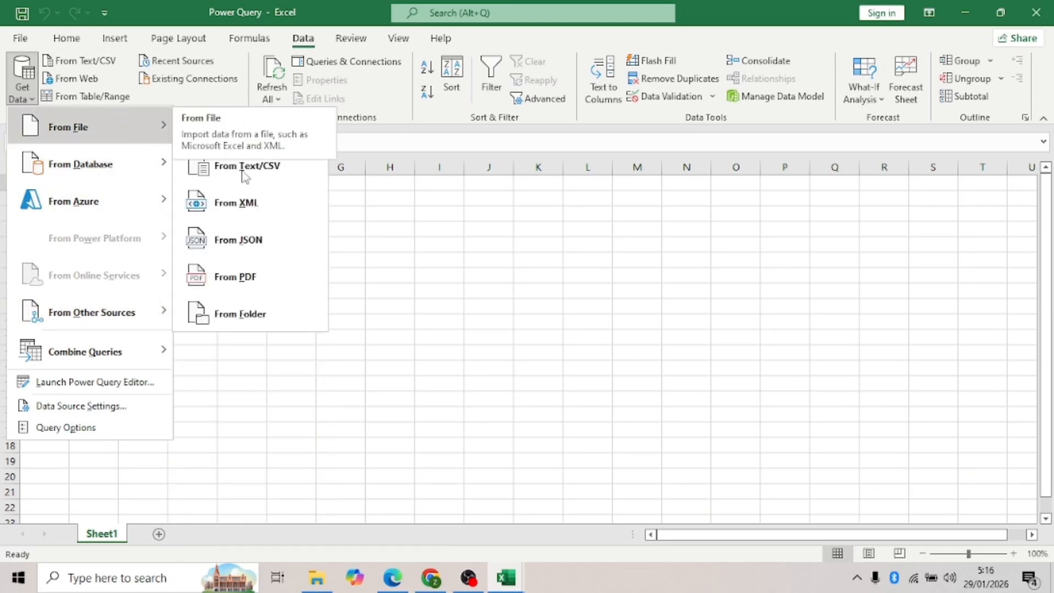
pyautogui.click(250, 316)
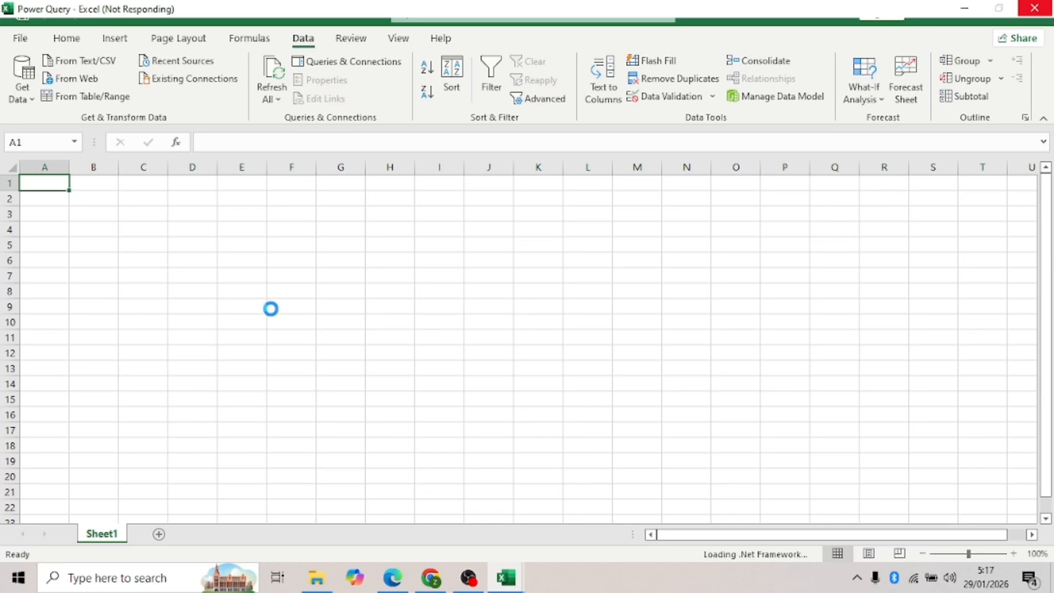
pyautogui.click(75, 283)
pyautogui.click(202, 142)
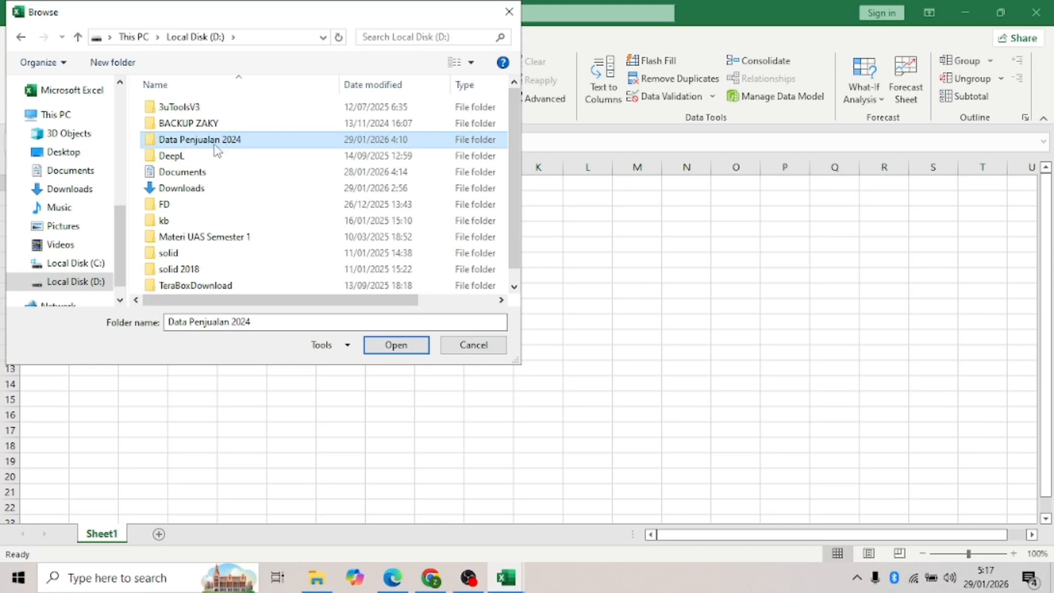
# - Confirm D:\Data Penjualan 2024 as the source and bring up options for combining its twelve files
pyautogui.click(401, 351)
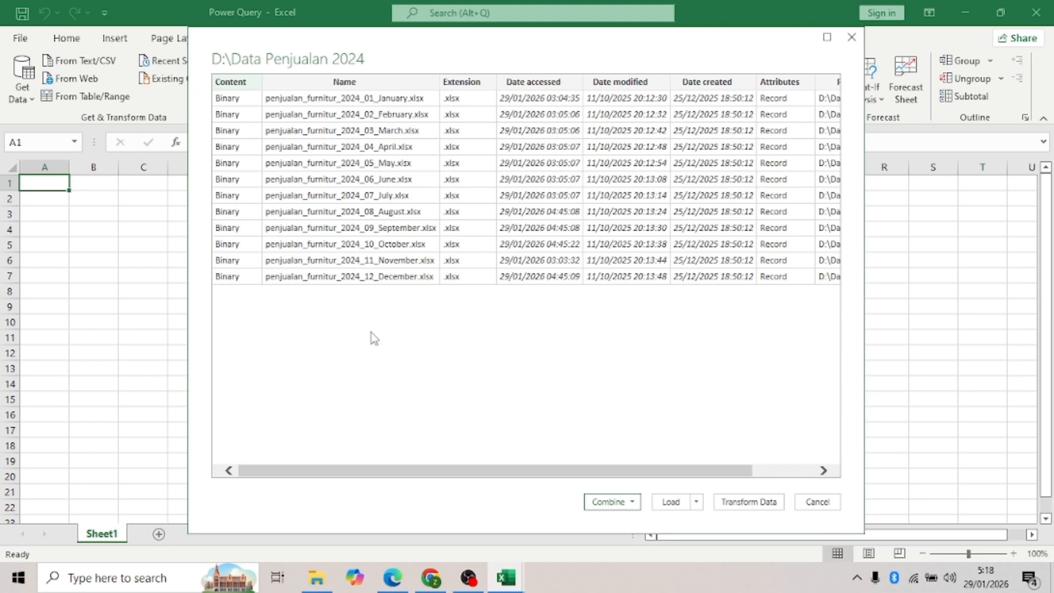
pyautogui.click(632, 501)
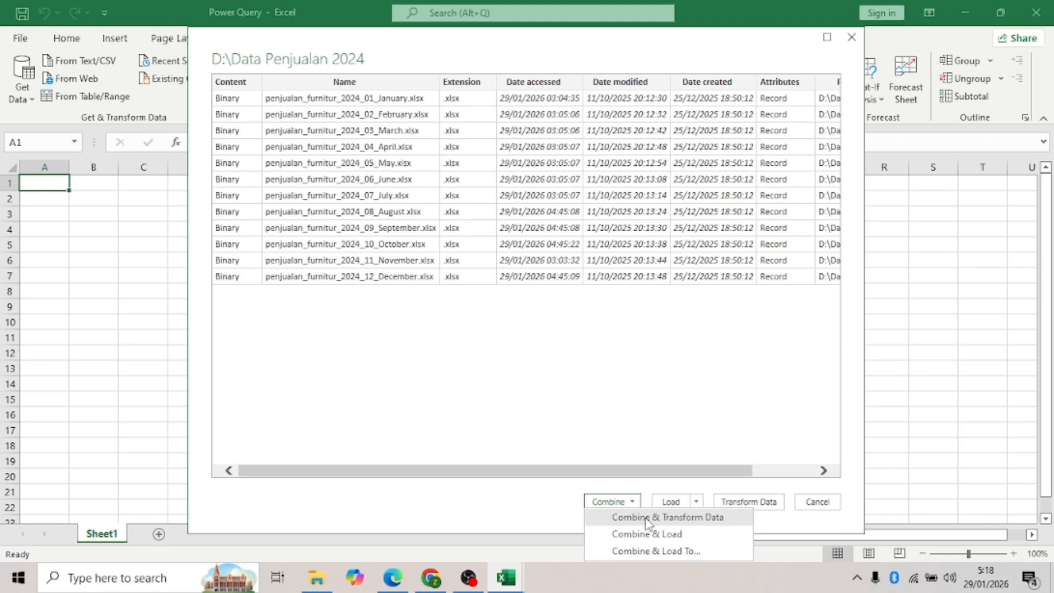
# - Combine the twelve monthly sales files with Combine & Transform Data, using Sheet1 from each file
pyautogui.click(648, 518)
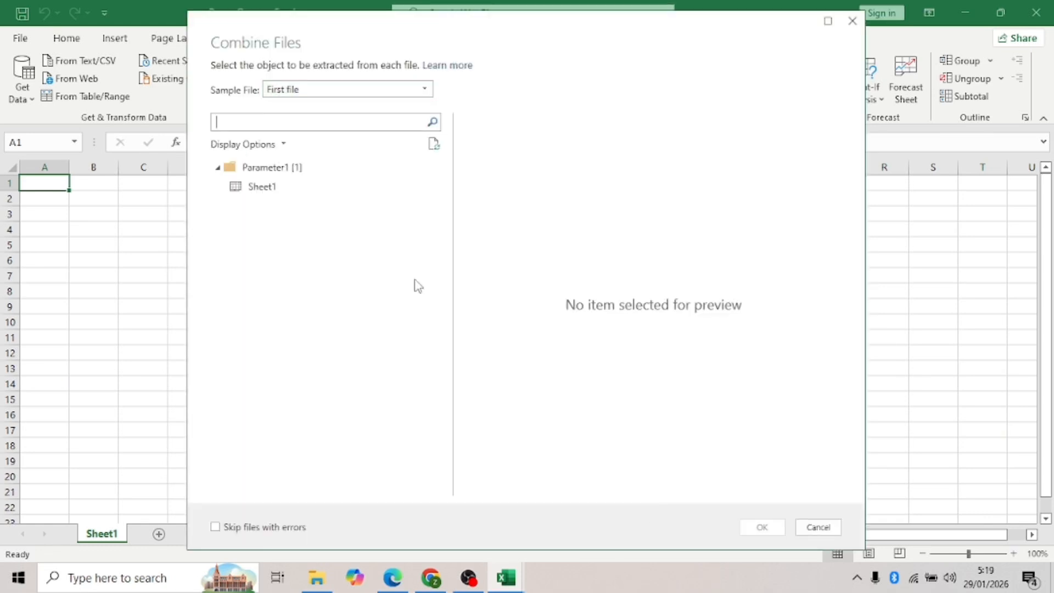
pyautogui.click(265, 192)
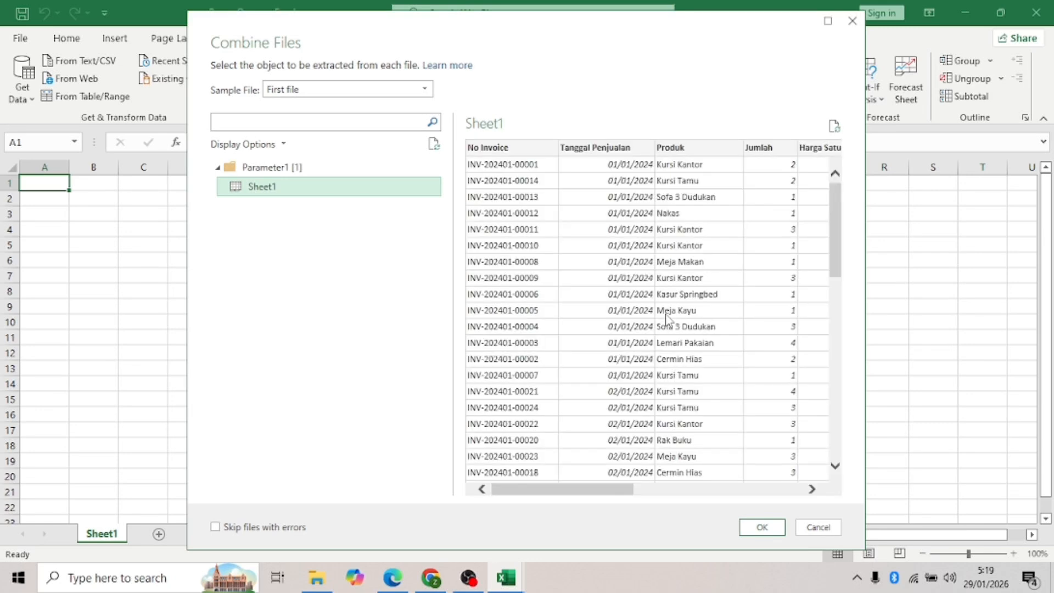
pyautogui.press('Return')
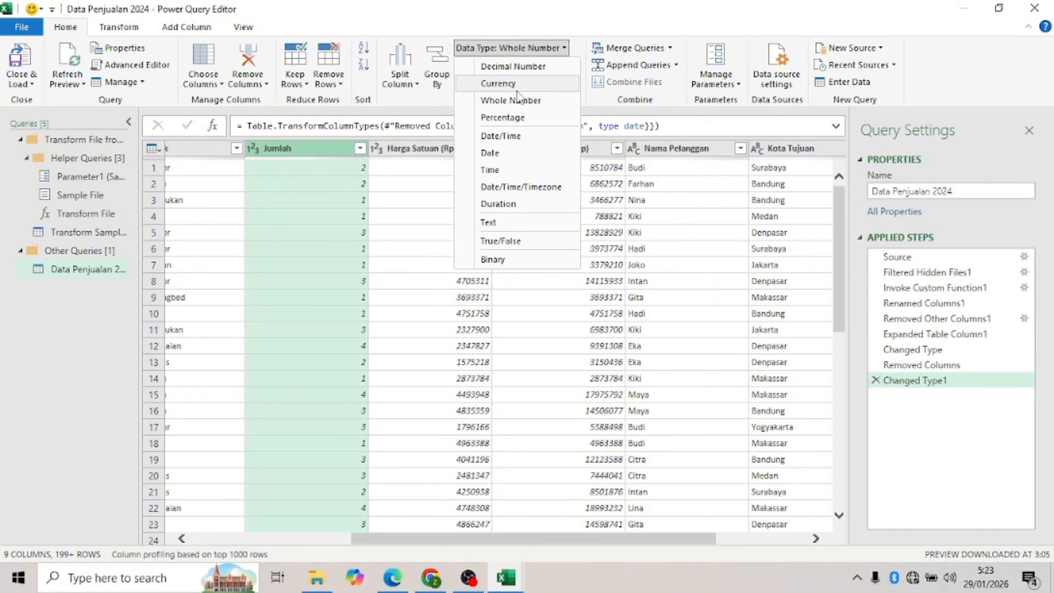
# - Set Jumlah to Whole Number and rename the Harga Satuan (Rp) column to Harga Satuan
pyautogui.click(510, 100)
pyautogui.click(475, 149)
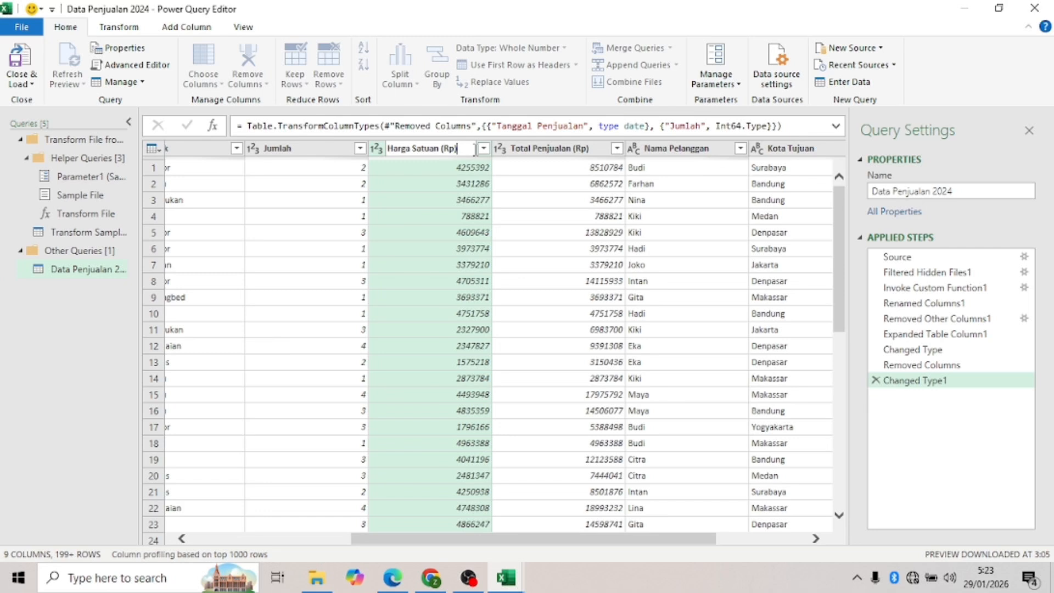
pyautogui.press('BackSpace')
pyautogui.press('BackSpace')
pyautogui.press('BackSpace')
pyautogui.press('BackSpace')
pyautogui.press('BackSpace')
pyautogui.press('Return')
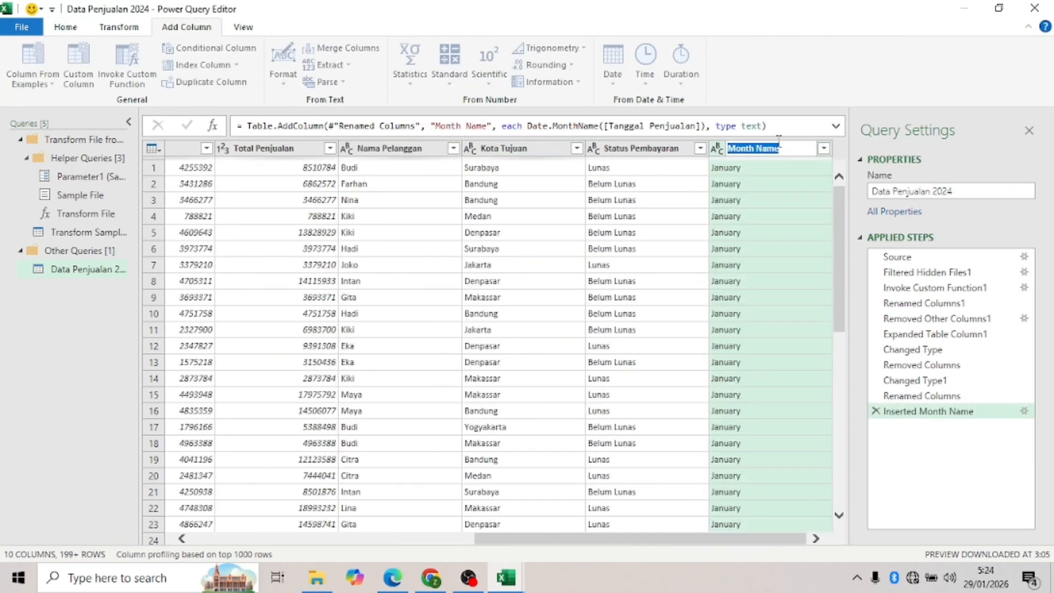
# - Start renaming the new month-name column header, typing 'Bu'
pyautogui.write('Bu')
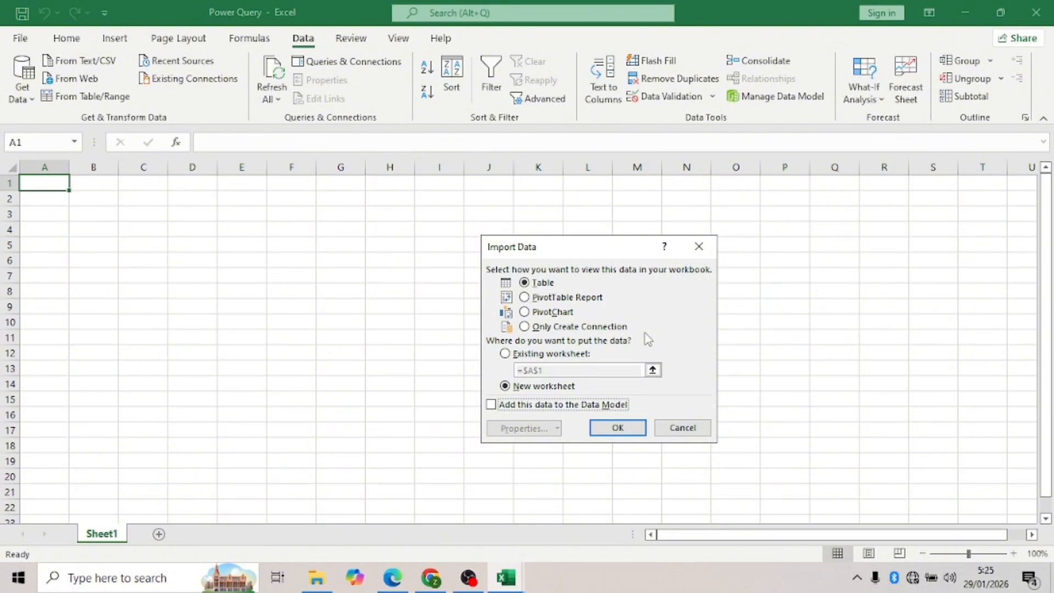
# - Load the Data Penjualan 2024 query as a Table on a new worksheet
pyautogui.click(626, 427)
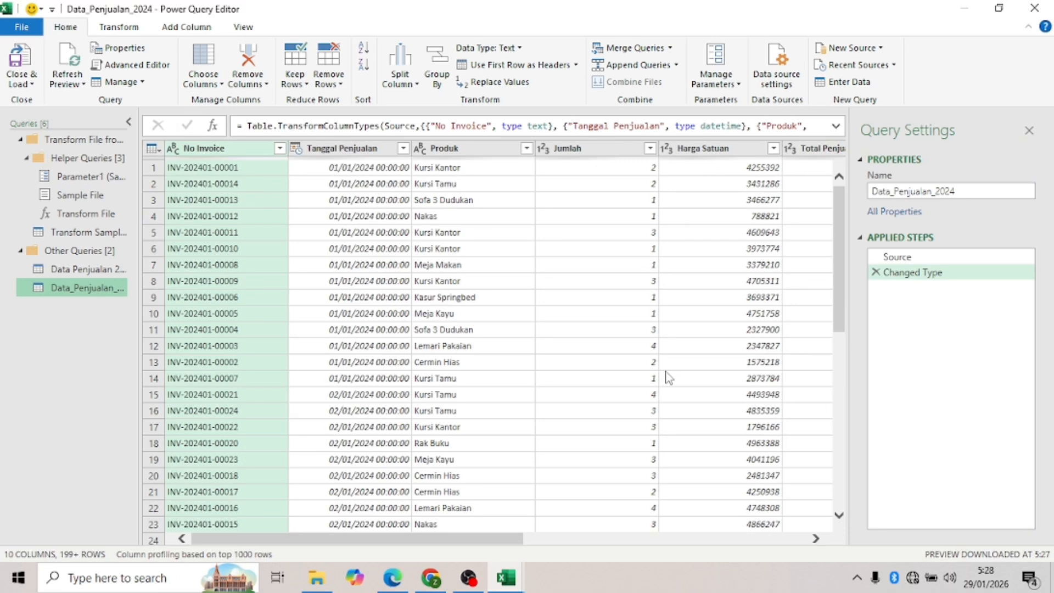
# - Open the Group By dialog for the Data_Penjualan_2024 query from the Home tab
pyautogui.click(437, 68)
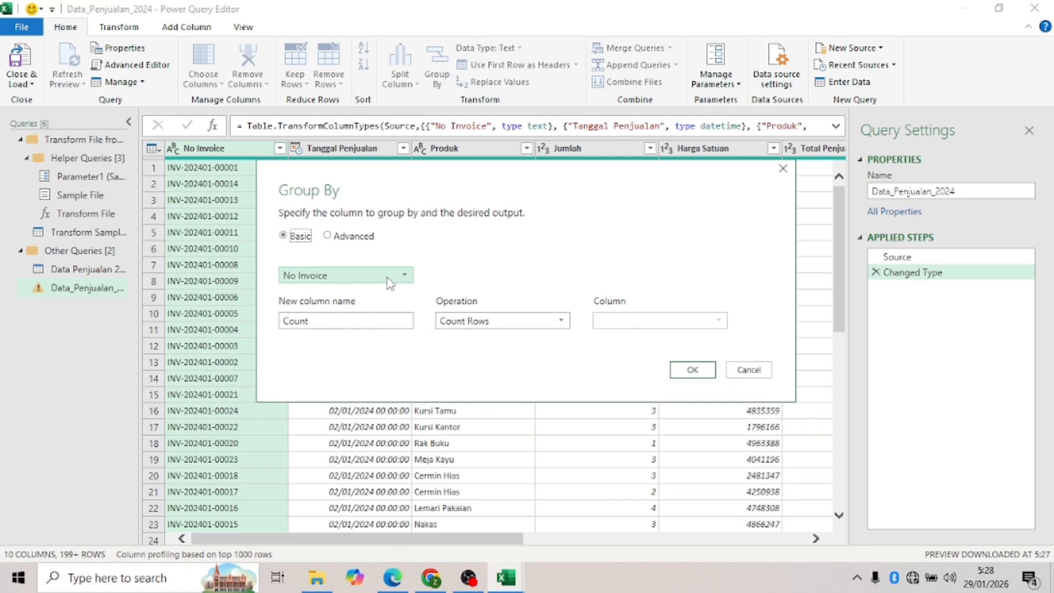
# - Replace the default 'Count' output column name with 'Bulan' in Group By
pyautogui.doubleClick(346, 321)
pyautogui.press('BackSpace')
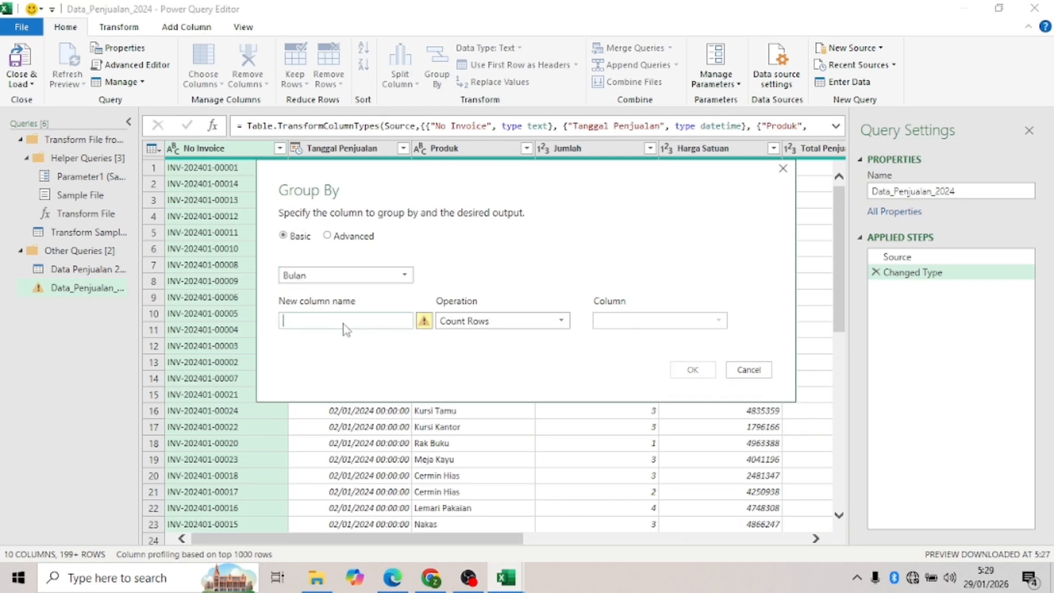
pyautogui.write('Bulan')
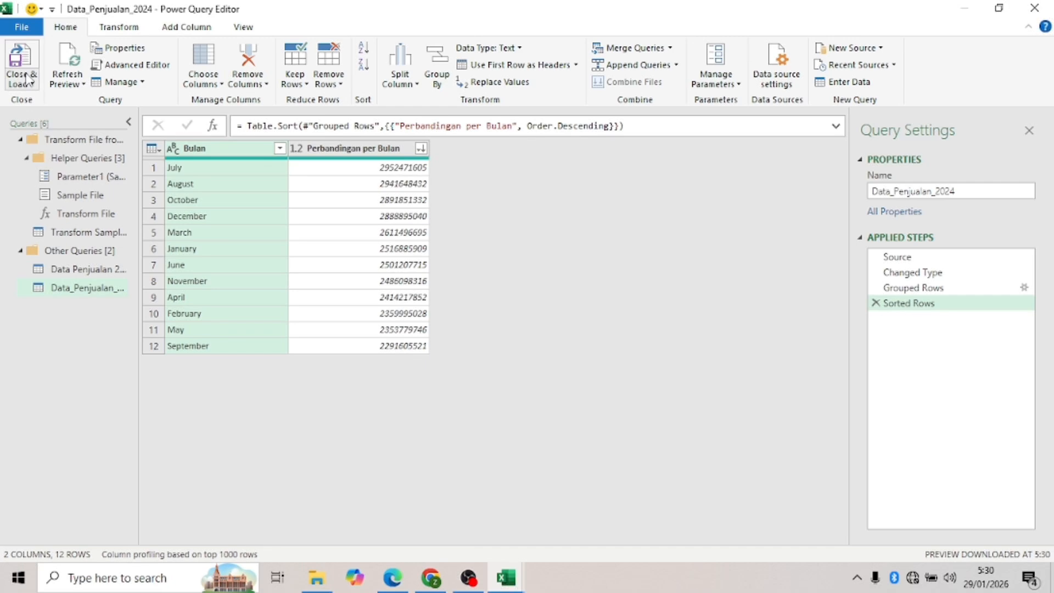
# - Load the 12 monthly Perbandingan per Bulan totals into the workbook with Close & Load
pyautogui.click(22, 78)
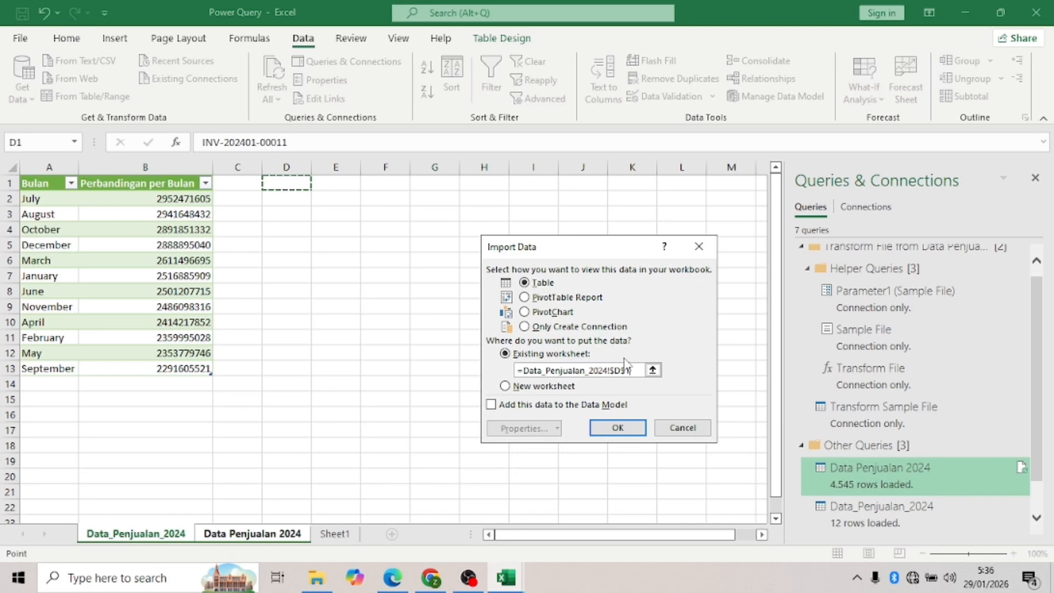
# - Load the copied query as a table at cell D1 of the Data_Penjualan_2024 sheet
pyautogui.click(232, 97)
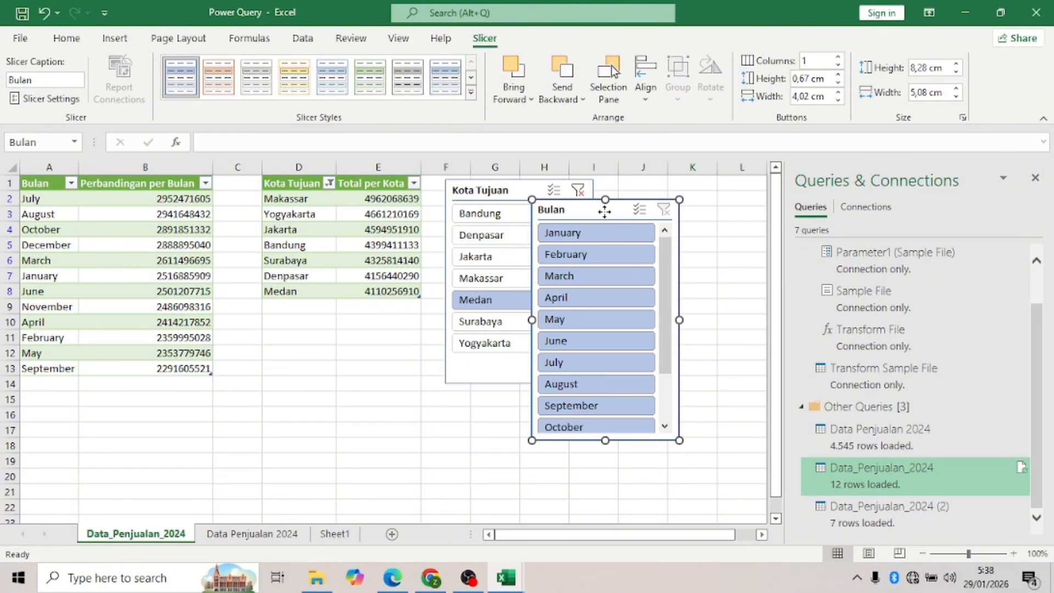
# - Position the Bulan slicer beside the Kota Tujuan slicer, then show the Data Penjualan 2024 sheet
pyautogui.moveTo(605, 212); pyautogui.dragTo(680, 197)
pyautogui.click(659, 304)
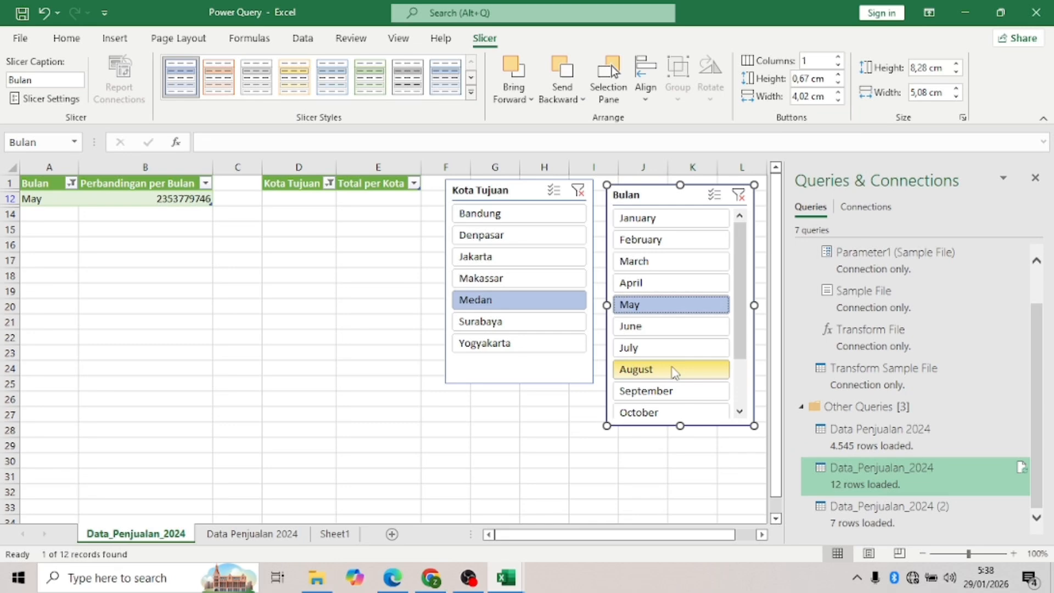
pyautogui.click(240, 535)
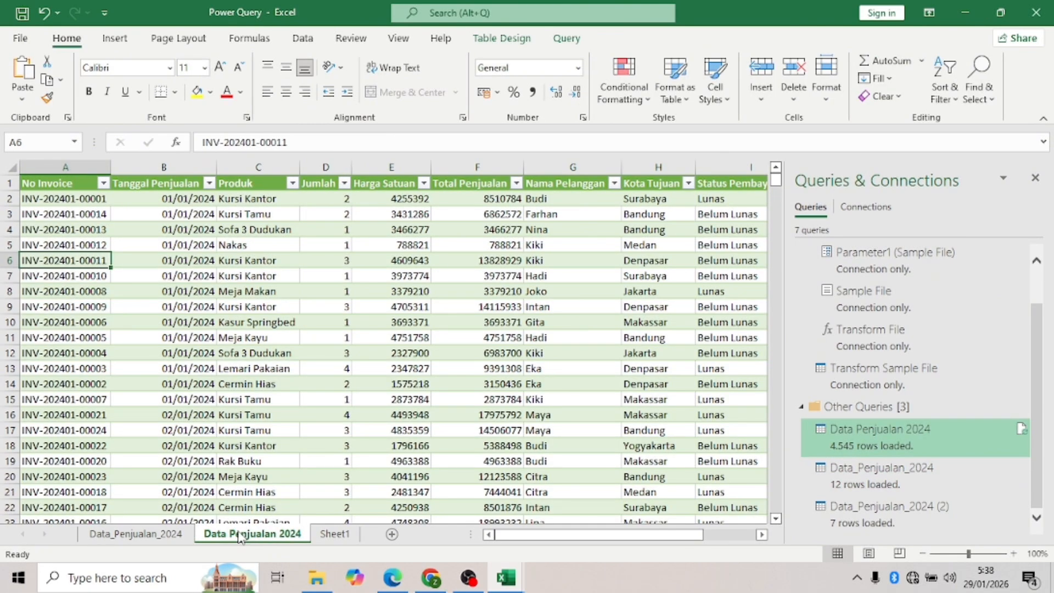